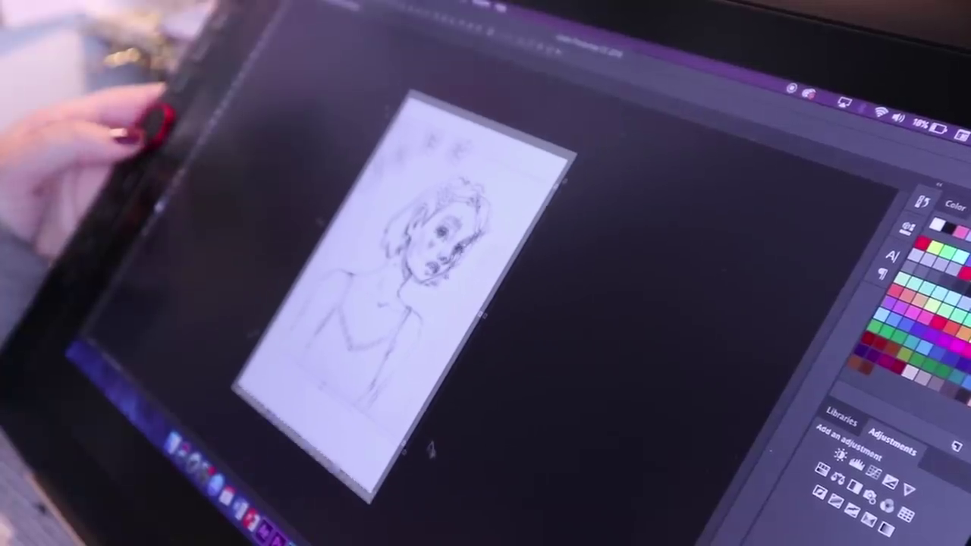
Ink the girl's hair, face, neck, arms and hand in black over the pencil sketch.
scroll(433, 446, down, 6)
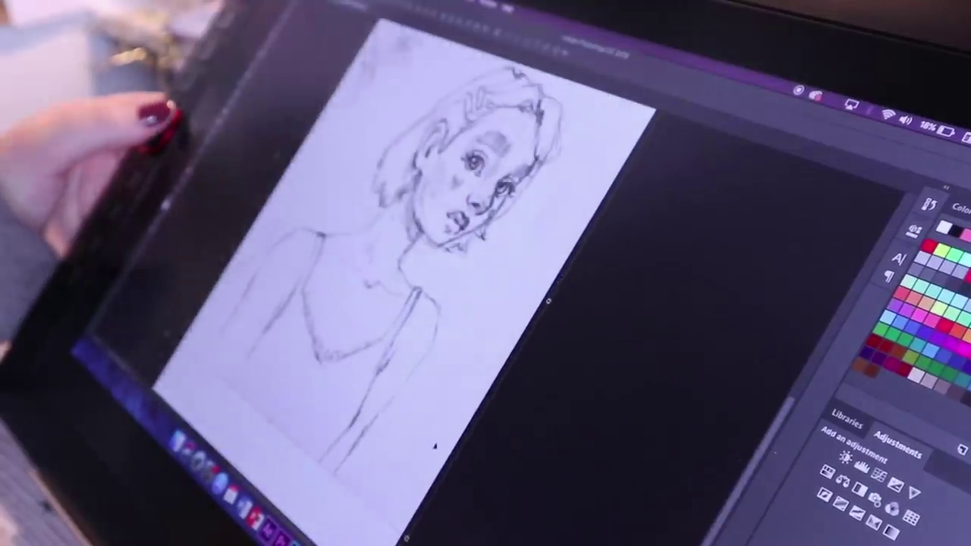
scroll(434, 449, up, 4)
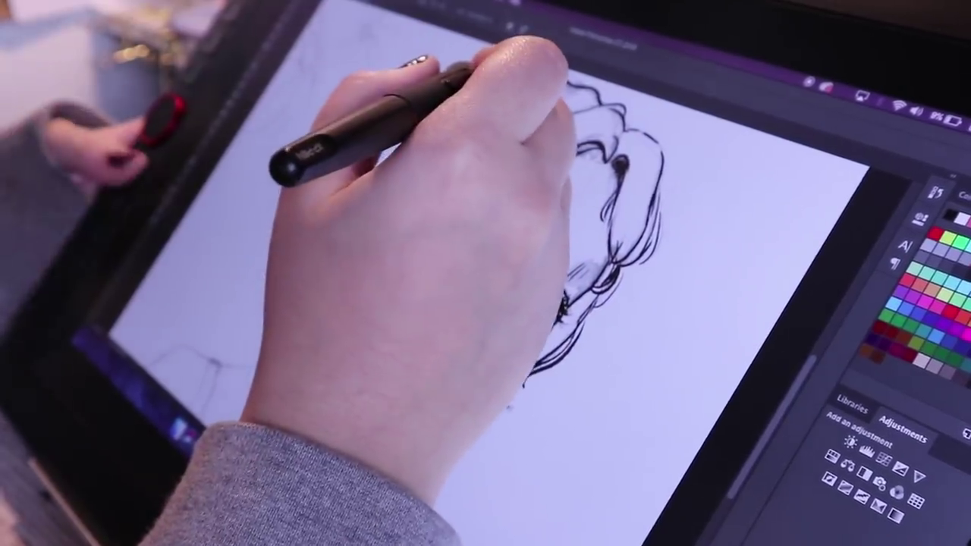
mouse_move(606, 99)
mouse_down()
mouse_move(553, 84)
mouse_move(504, 103)
mouse_move(478, 144)
mouse_move(520, 98)
mouse_move(509, 78)
mouse_up()
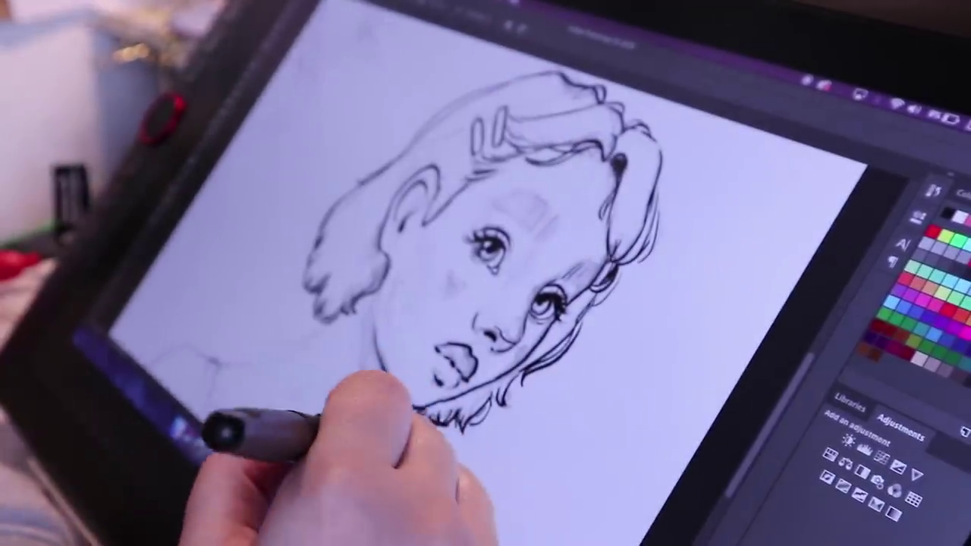
drag(379, 380, 345, 448)
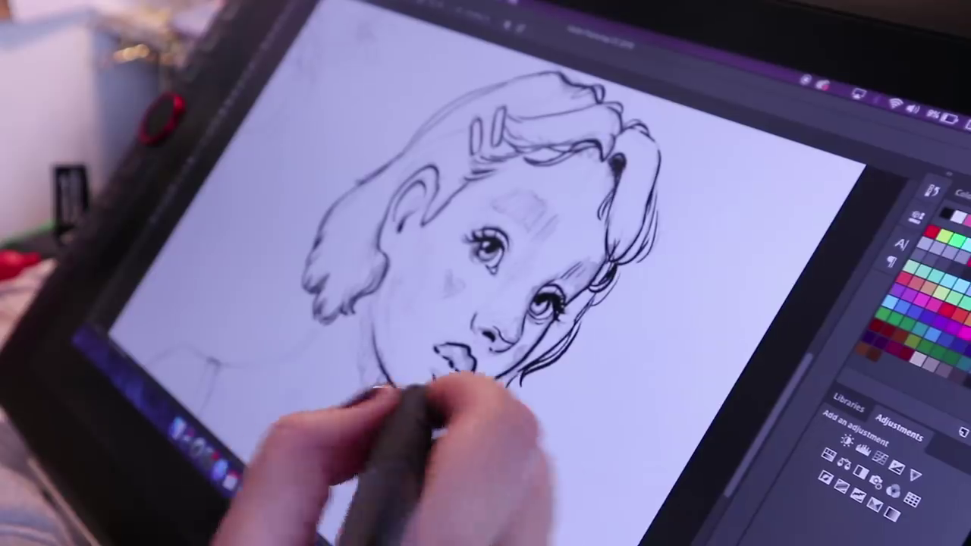
drag(326, 322, 288, 349)
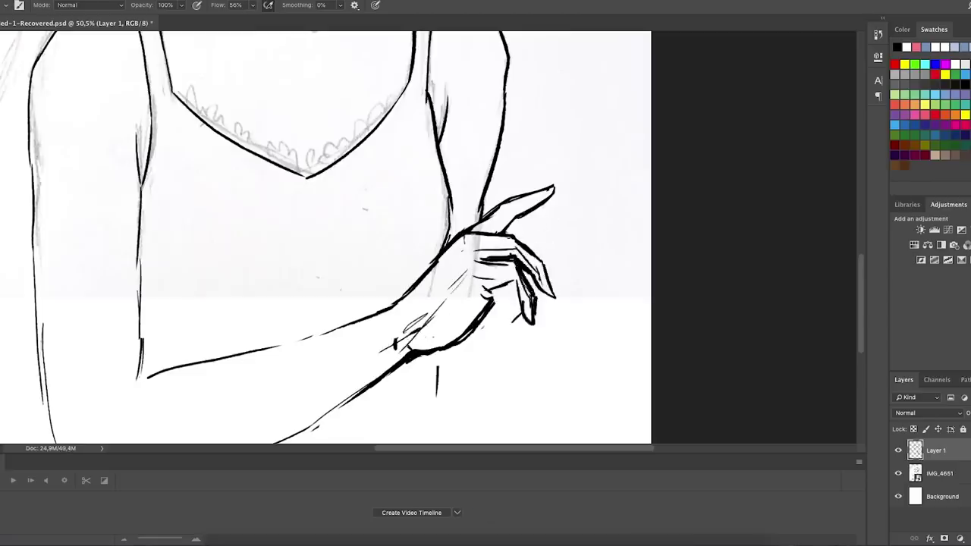
Refine the inked details around the face and ear, adding an earring and a lock of hair.
scroll(474, 385, down, 5)
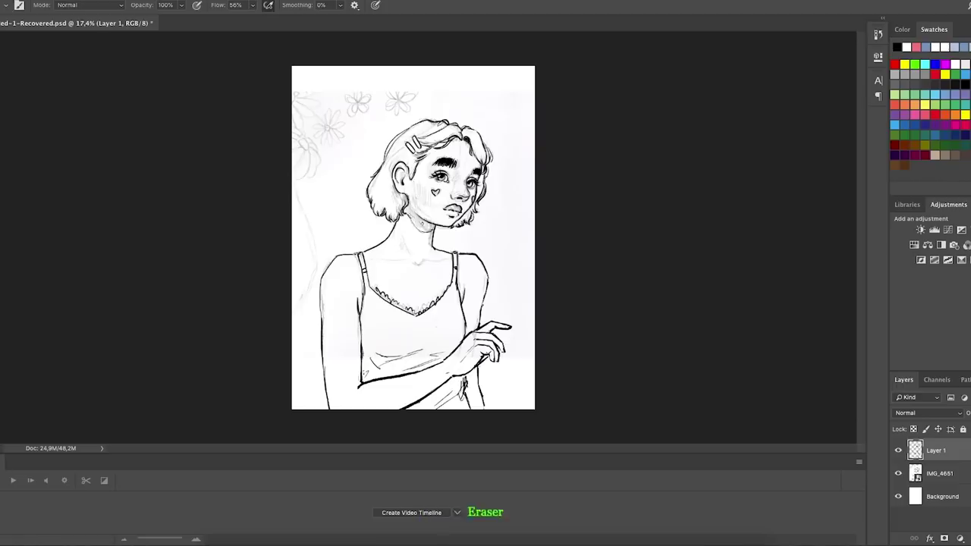
scroll(453, 198, up, 3)
key(b)
drag(458, 196, 483, 191)
key(alt+super+z)
key(b)
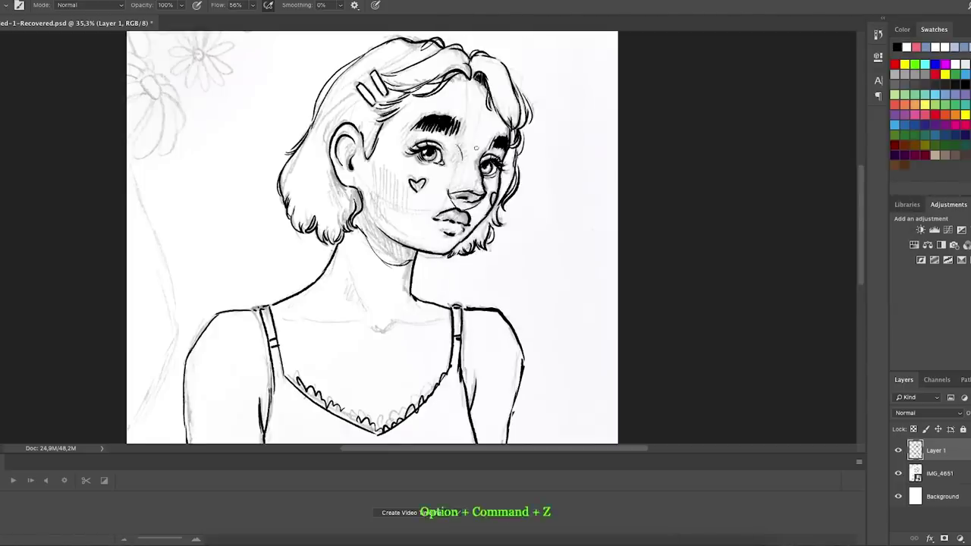
scroll(477, 148, down, 2)
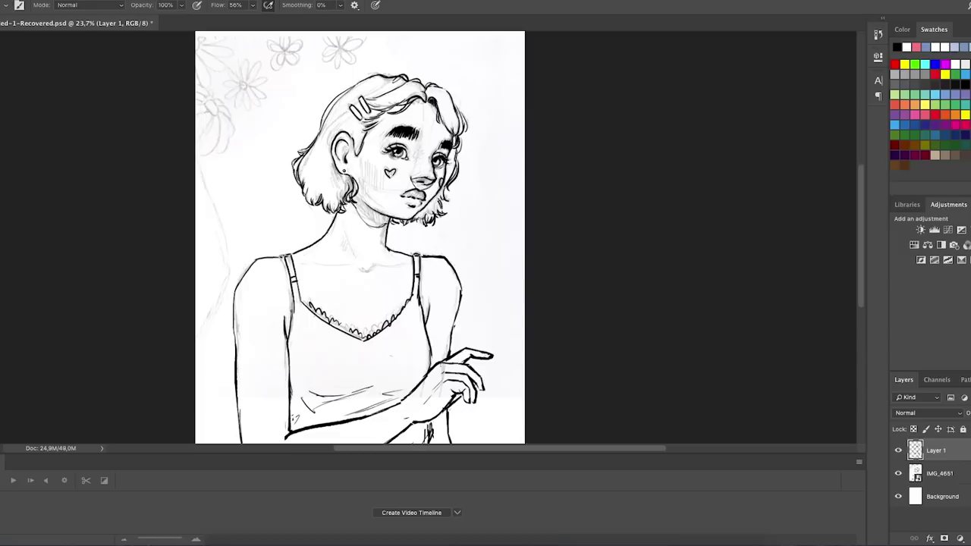
scroll(658, 412, down, 1)
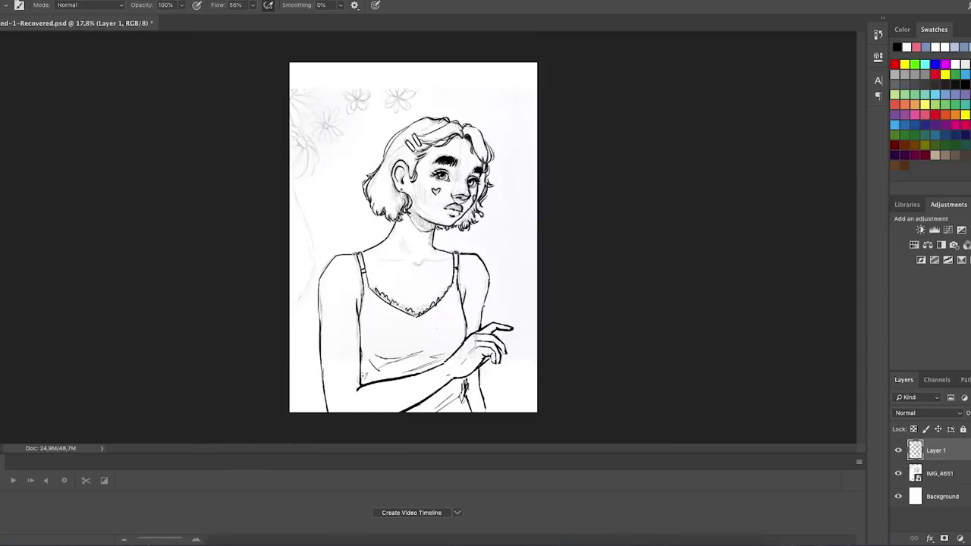
Clean up the hair strands and draw small outlined stars in an arc above the head.
scroll(461, 198, up, 4)
key(alt+super+z)
key(e)
scroll(496, 184, down, 2)
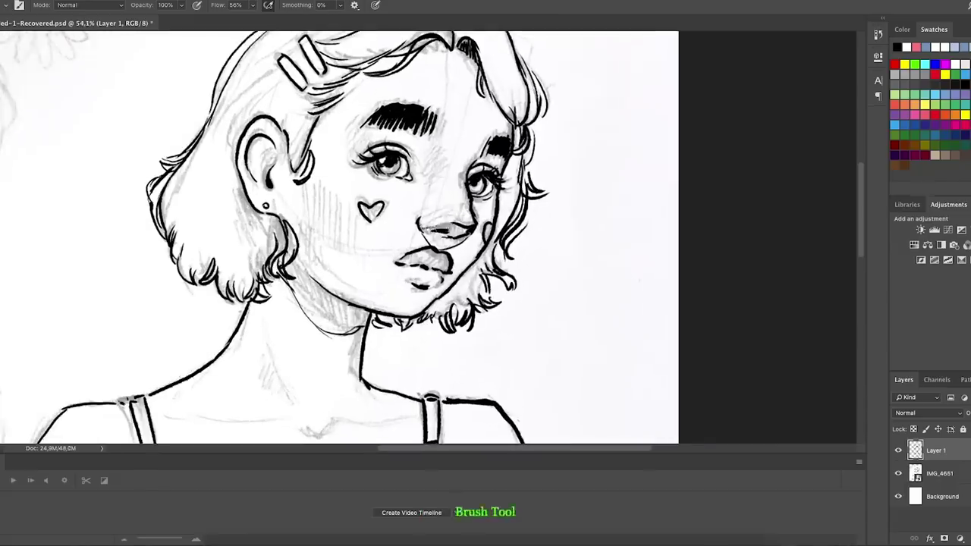
scroll(466, 178, down, 3)
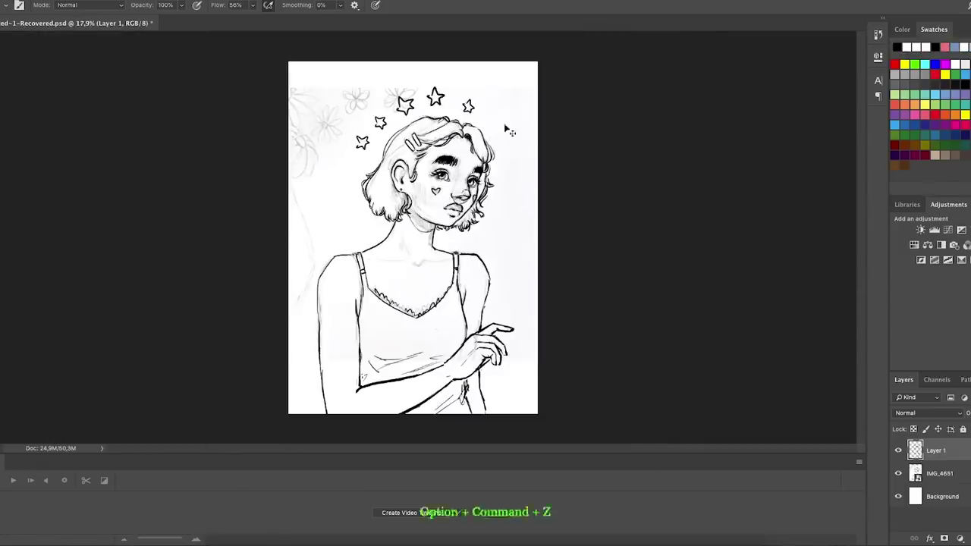
Hide the IMG_4651 sketch layer and convert the Background into a regular layer.
click(898, 473)
click(898, 473)
click(898, 473)
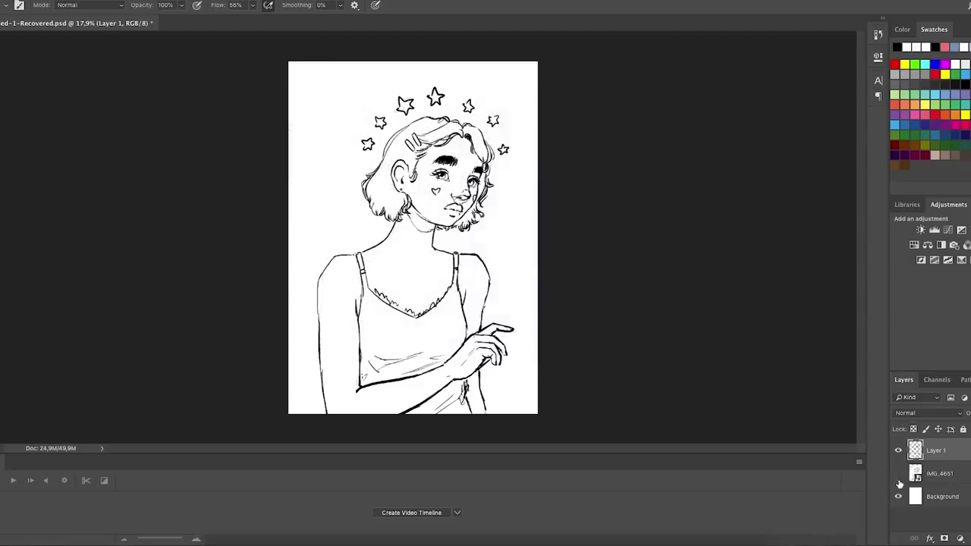
double_click(941, 496)
key(Return)
Lasso the head and stars, rotate them slightly counter-clockwise, and ink freckles and collarbone lines.
key(i)
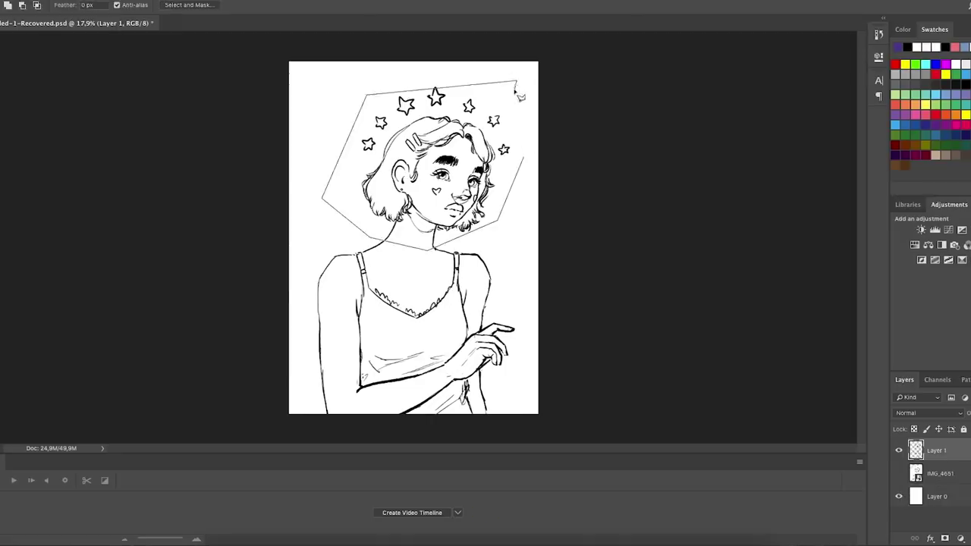
click(520, 96)
key(ctrl+t)
mouse_move(531, 84)
mouse_down()
mouse_move(523, 128)
mouse_move(492, 138)
mouse_up()
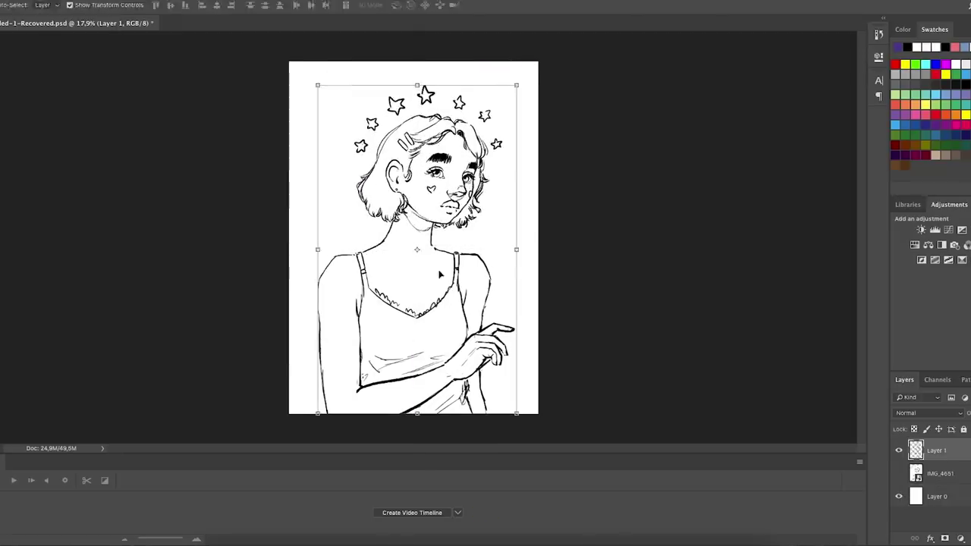
key(alt+super+z)
key(b)
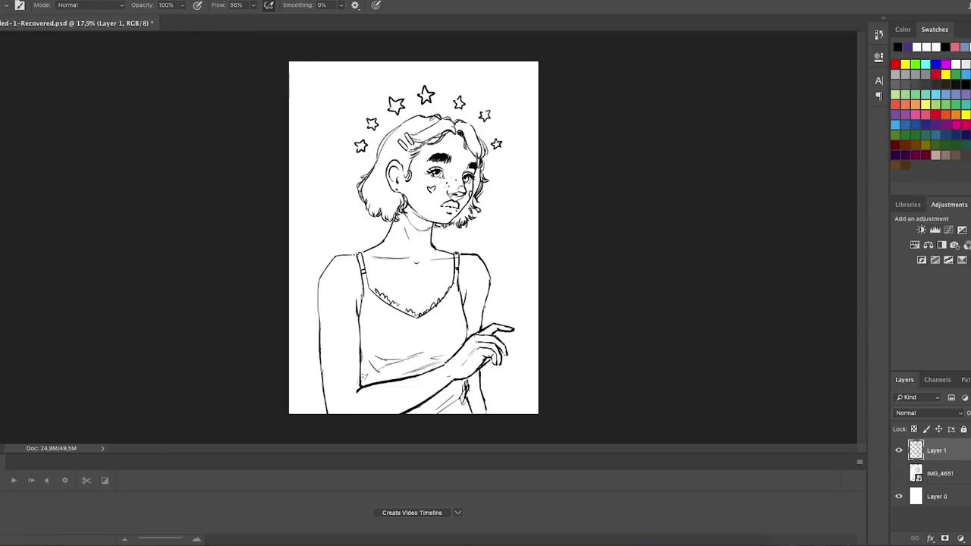
Fill Layer 0 beneath the line art with a dark purple background colour.
click(937, 496)
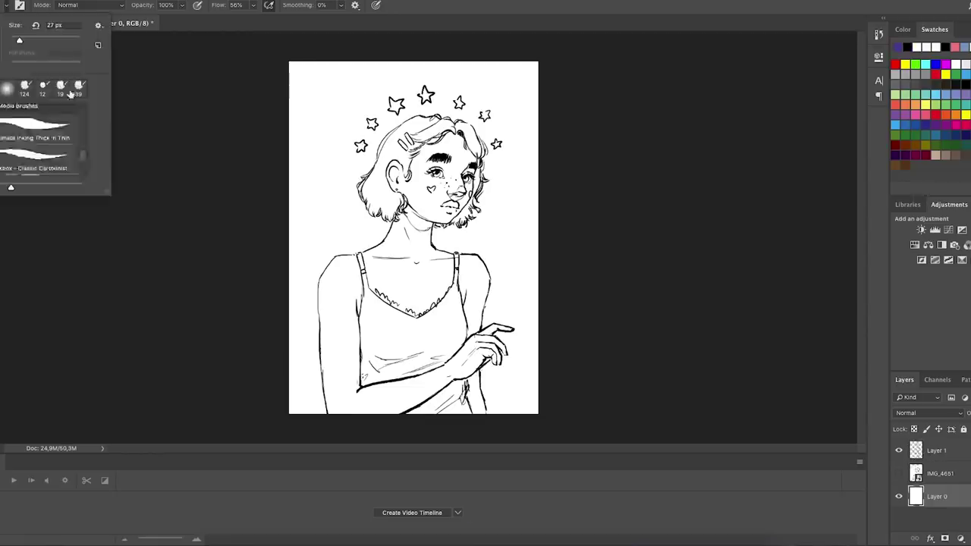
drag(333, 80, 311, 220)
key(alt+BackSpace)
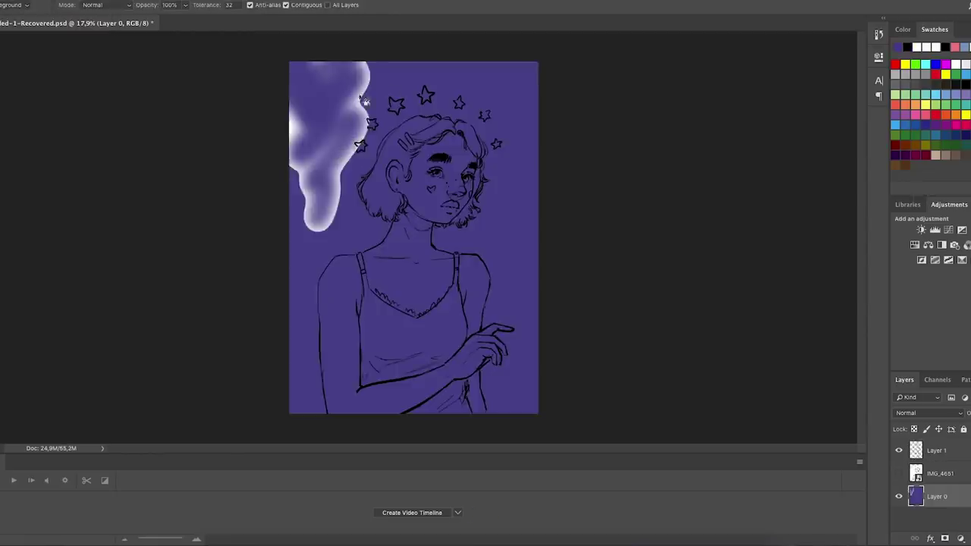
click(311, 85)
Paint soft lighter purple, blue-violet and pink cloud patches across the background with a large soft brush.
drag(363, 84, 472, 238)
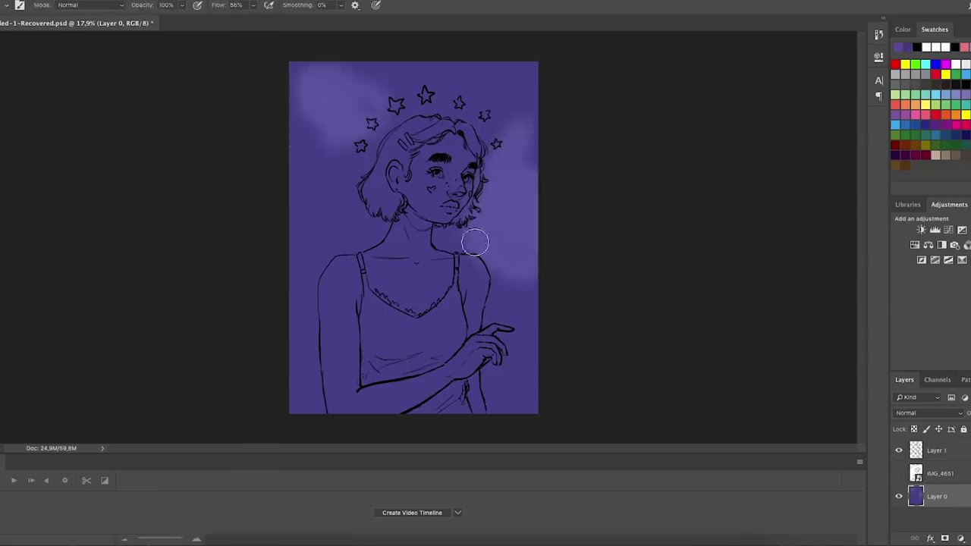
mouse_move(318, 113)
mouse_down()
mouse_move(402, 174)
mouse_move(331, 276)
mouse_move(411, 87)
mouse_move(551, 321)
mouse_move(539, 260)
mouse_move(311, 243)
mouse_up()
drag(523, 76, 394, 72)
click(209, 100)
drag(321, 340, 311, 250)
drag(524, 205, 522, 396)
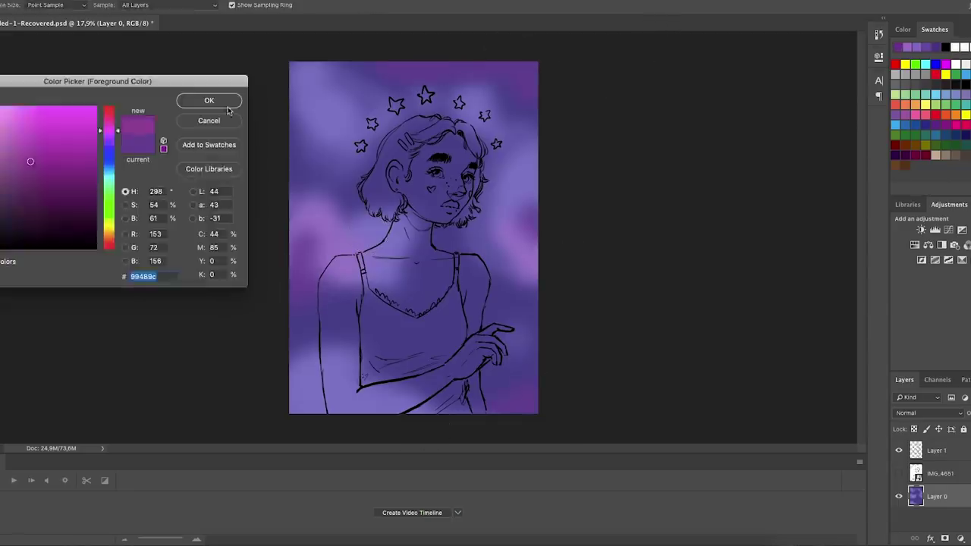
Set the foreground colour to #99489c and paint a soft magenta glow at the canvas top and around the hair.
click(226, 105)
drag(455, 121, 523, 90)
key(alt+super+z)
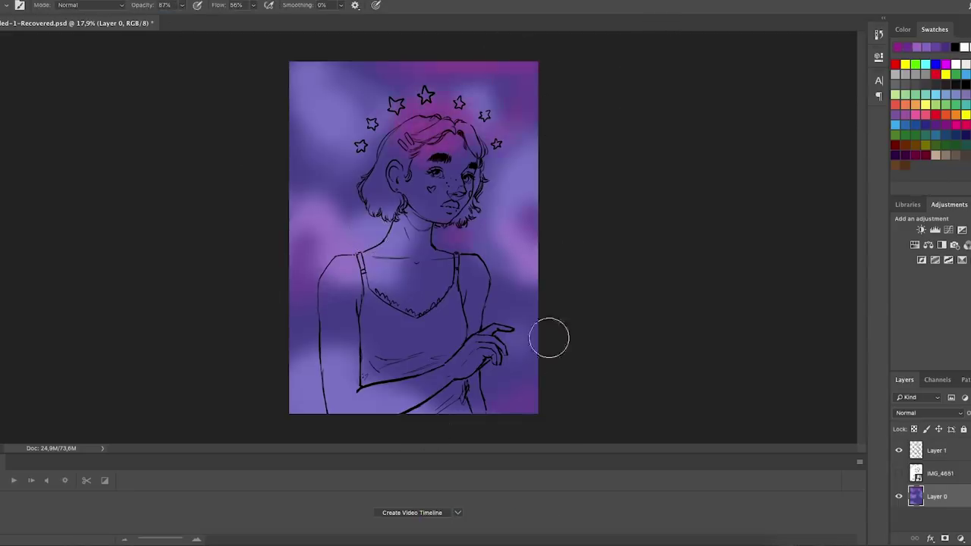
Pick further colours and paint soft dark navy patches into the purple background.
click(209, 100)
mouse_move(364, 265)
mouse_down()
mouse_move(318, 329)
mouse_move(402, 372)
mouse_up()
click(209, 100)
click(220, 103)
mouse_move(307, 95)
mouse_down()
mouse_move(288, 71)
mouse_move(390, 228)
mouse_up()
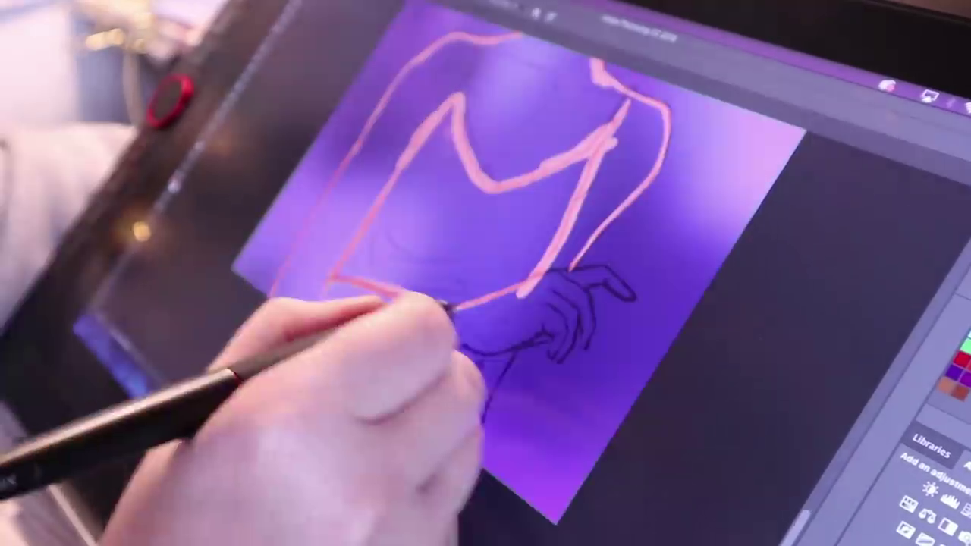
Outline the arms and torso in salmon pink along the line art and fill the skin areas.
drag(446, 305, 347, 275)
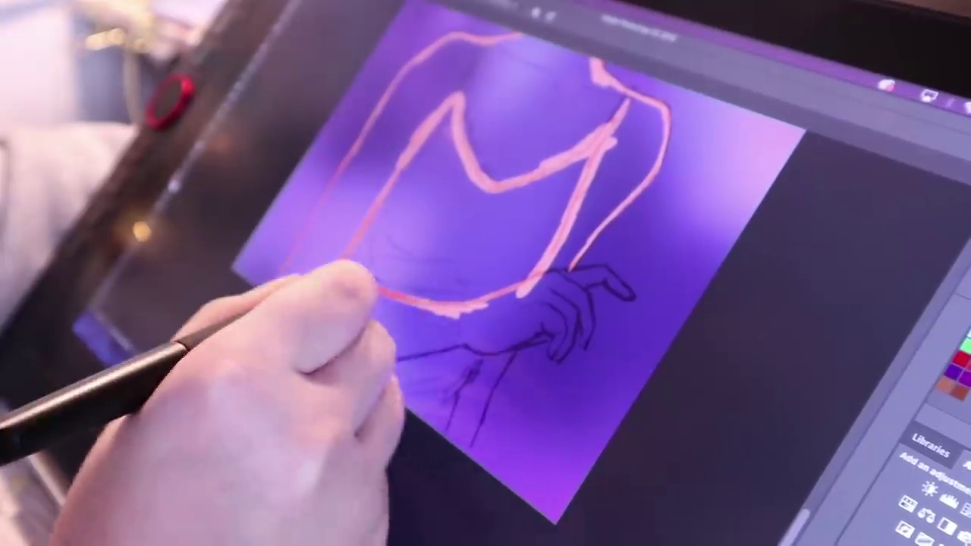
drag(338, 264, 440, 295)
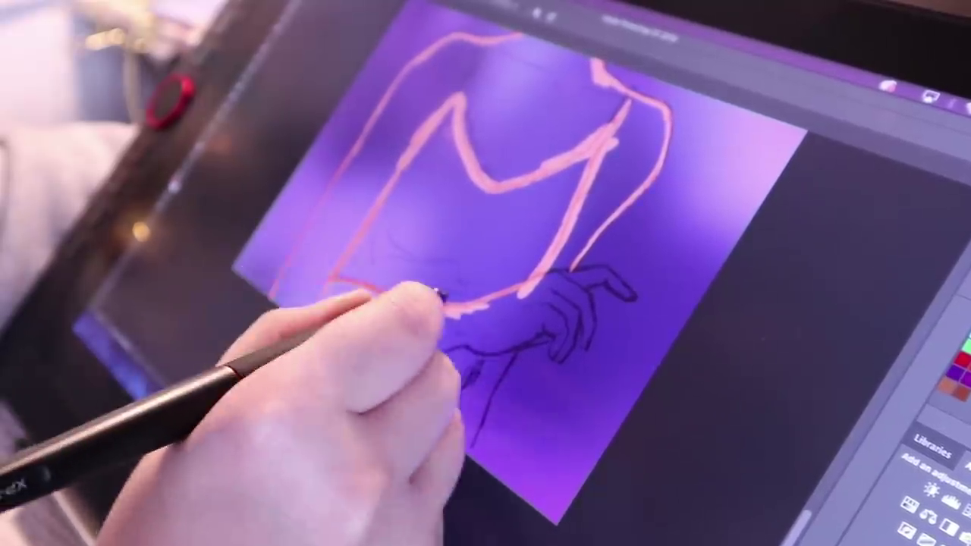
mouse_move(336, 271)
mouse_down()
mouse_move(412, 281)
mouse_move(549, 257)
mouse_move(618, 271)
mouse_move(650, 261)
mouse_move(585, 265)
mouse_move(614, 282)
mouse_move(596, 265)
mouse_move(613, 275)
mouse_move(566, 260)
mouse_move(591, 281)
mouse_move(614, 278)
mouse_move(584, 269)
mouse_up()
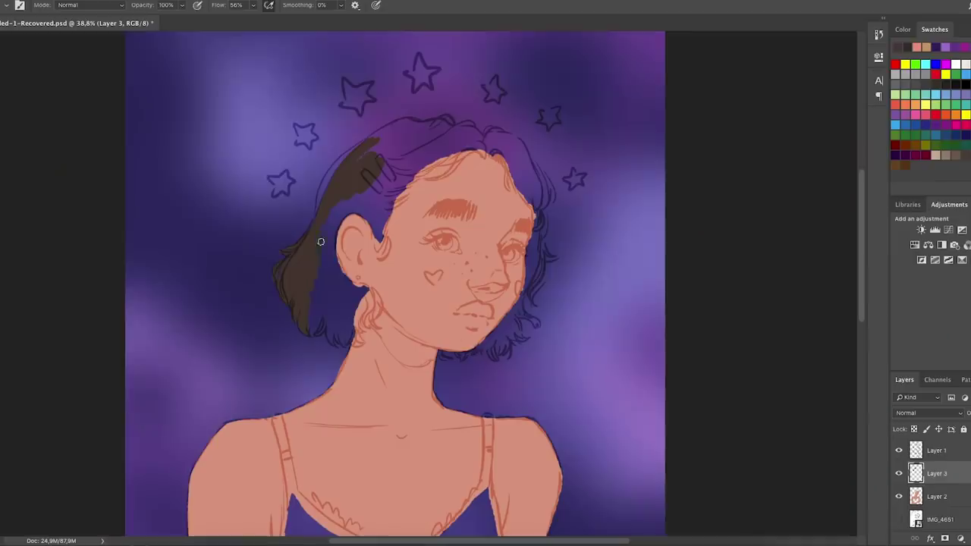
Paint the hair dark brown on Layer 3 and darken the eyebrows.
click(4, 8)
drag(343, 278, 334, 230)
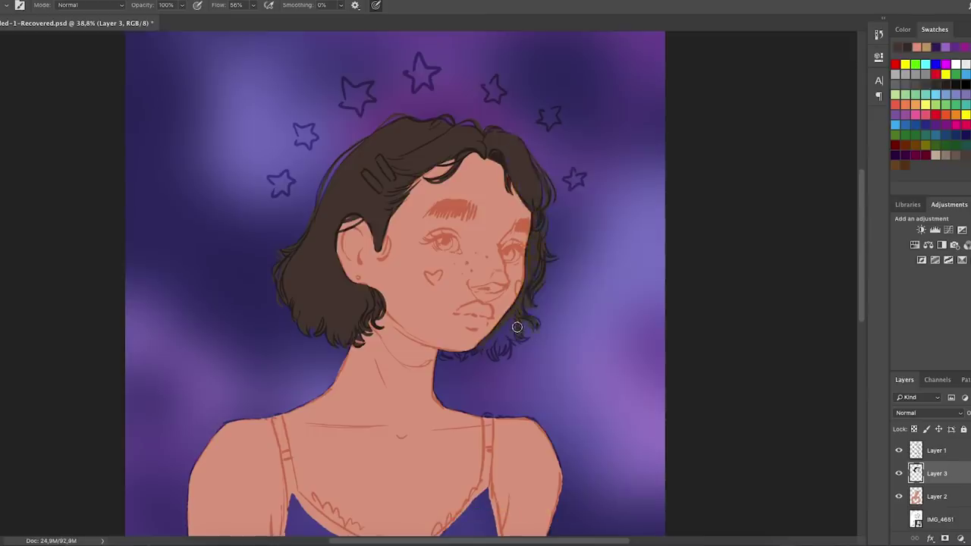
scroll(492, 359, up, 3)
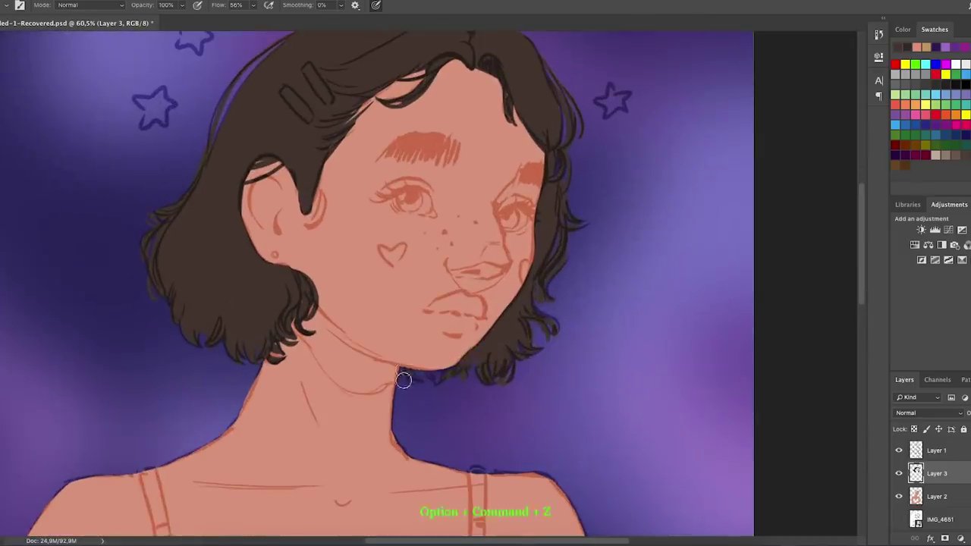
scroll(542, 113, down, 3)
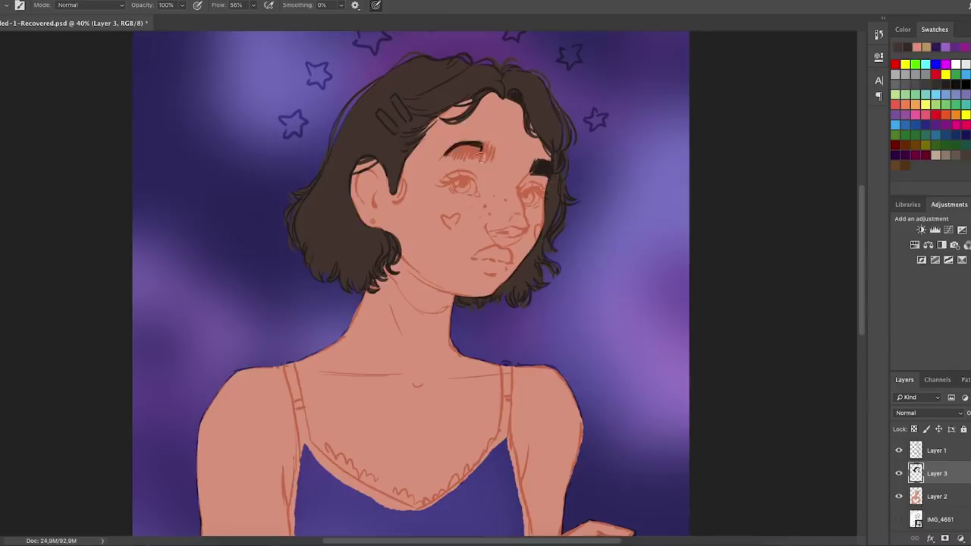
Outline the camisole and its straps in lavender on a new layer and fill both parts of the garment.
scroll(410, 284, down, 4)
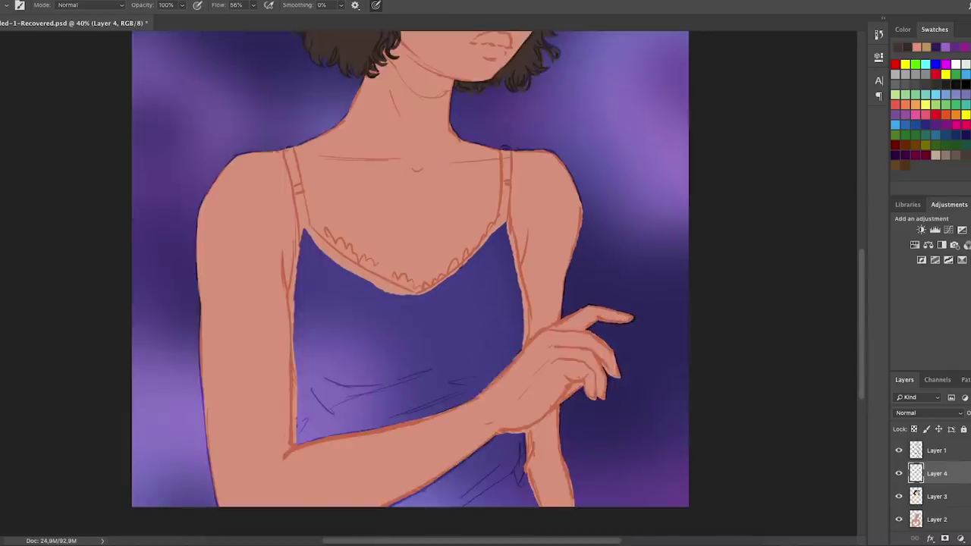
mouse_move(504, 150)
mouse_down()
mouse_move(501, 241)
mouse_move(526, 309)
mouse_up()
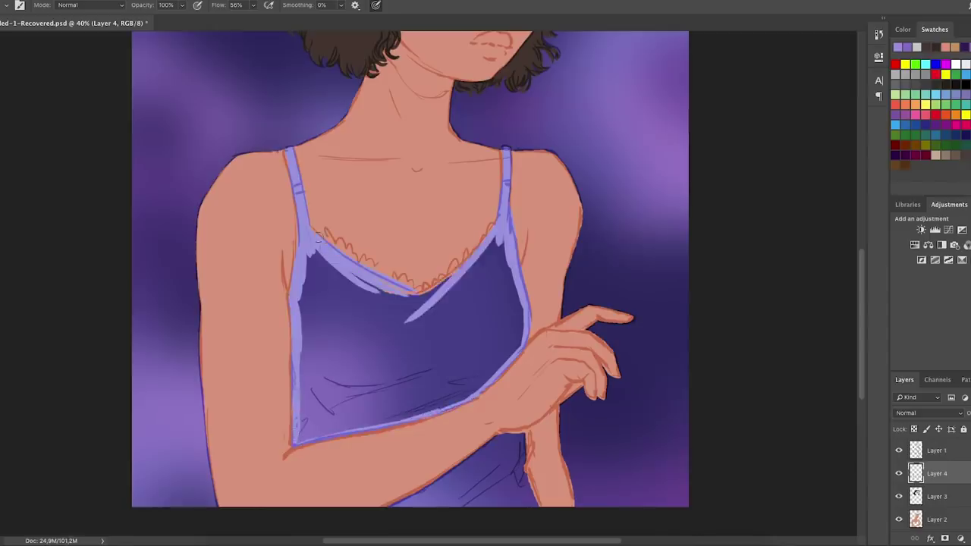
key(alt+BackSpace)
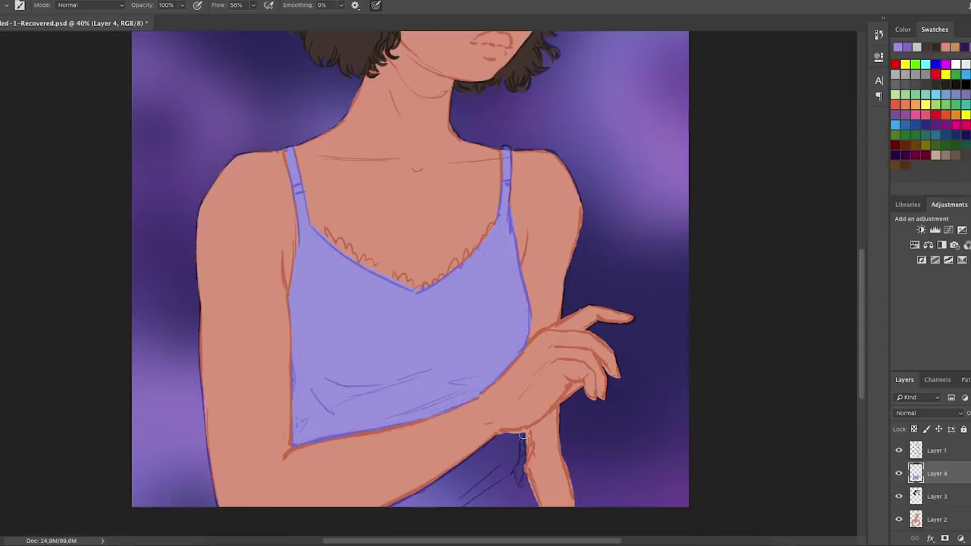
drag(393, 508, 529, 462)
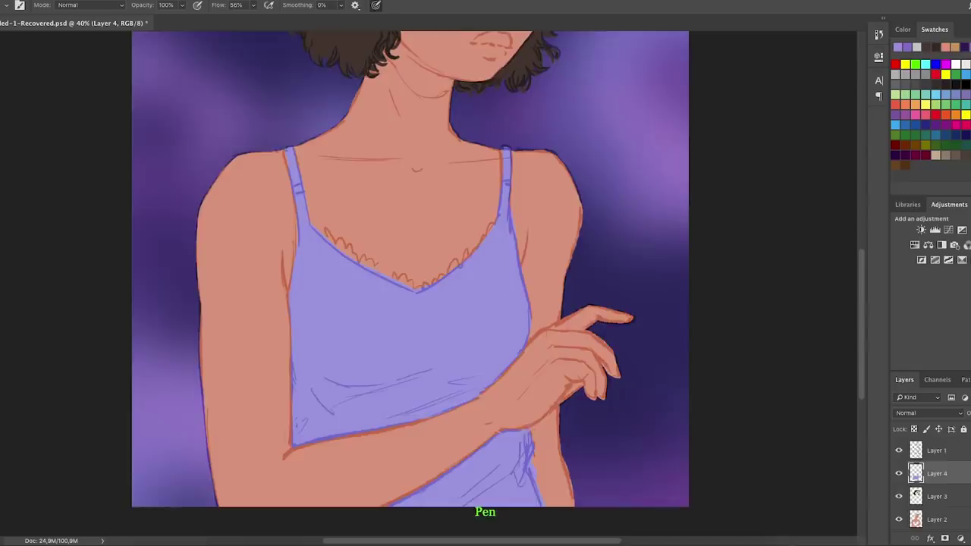
scroll(291, 507, down, 3)
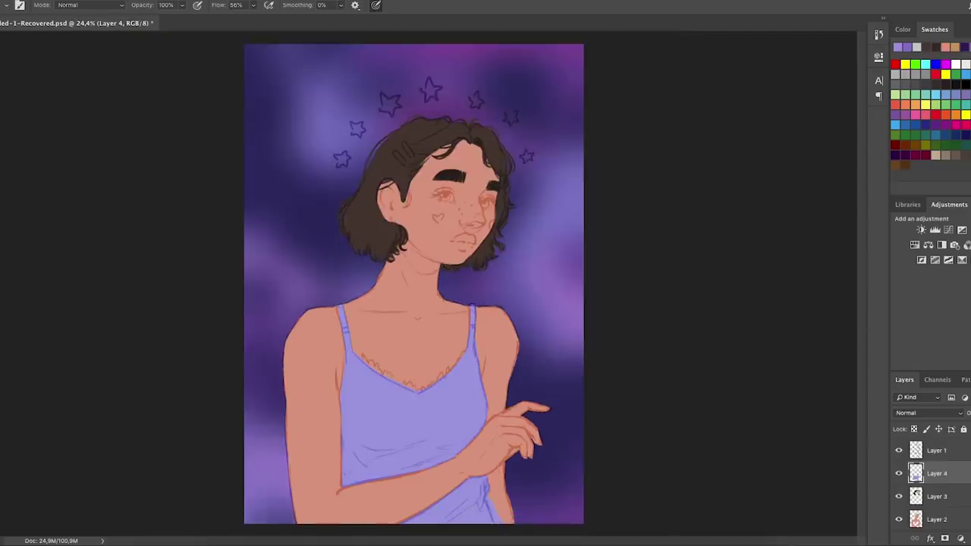
Select Layer 2, touch up the salmon skin edge at the shoulder, and add a new layer above it.
click(942, 520)
key(l)
click(285, 514)
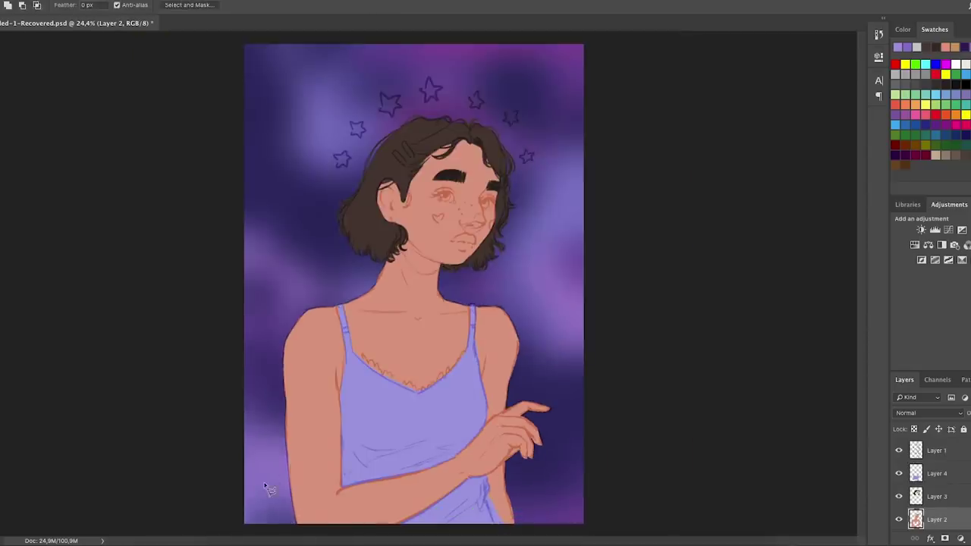
key(b)
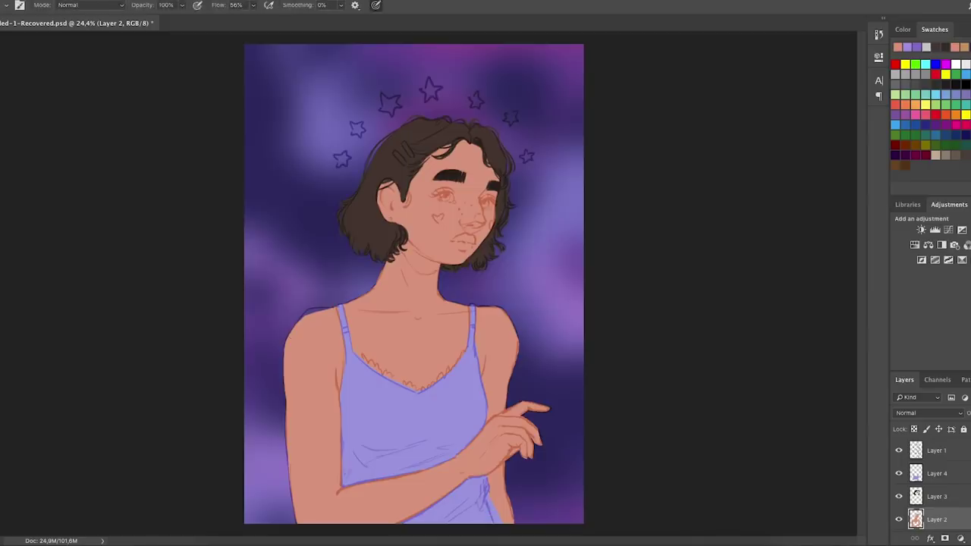
key(alt+period)
click(940, 520)
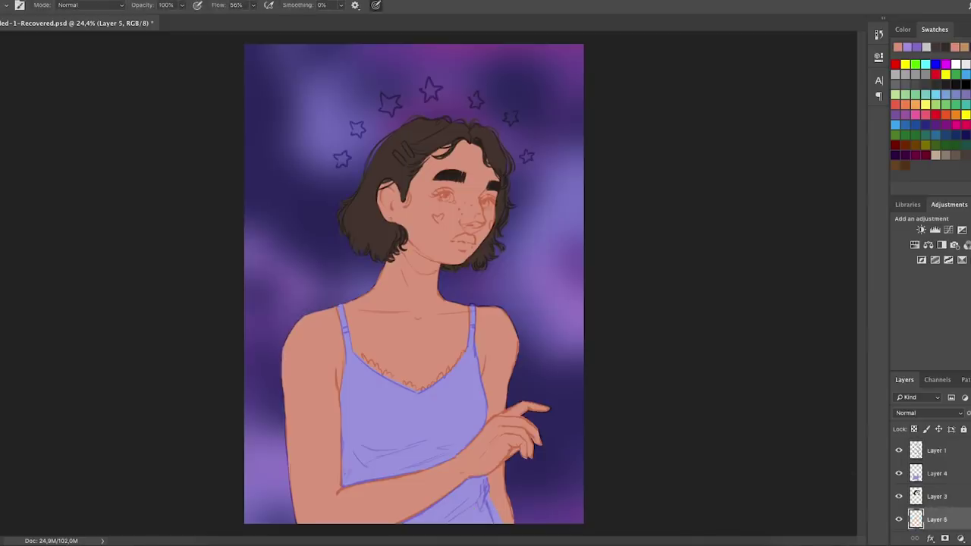
Clip Layer 5 to the skin layer, choose a brush, and test darker shadows on the cheek, nose bridge and neck, undoing the last stroke.
click(944, 538)
key(Escape)
click(6, 5)
drag(26, 40, 40, 41)
key(Return)
drag(408, 199, 416, 222)
drag(455, 190, 469, 210)
drag(403, 247, 440, 272)
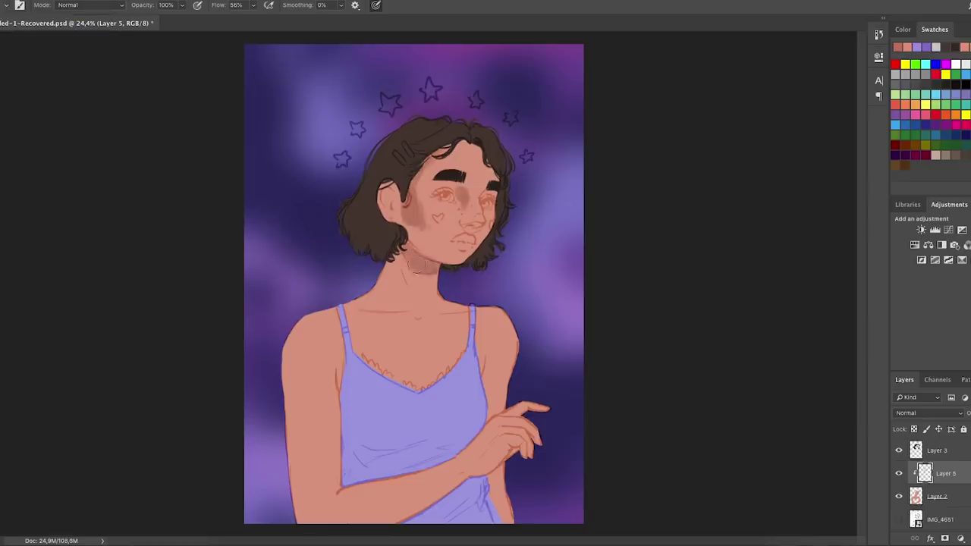
key(ctrl+z)
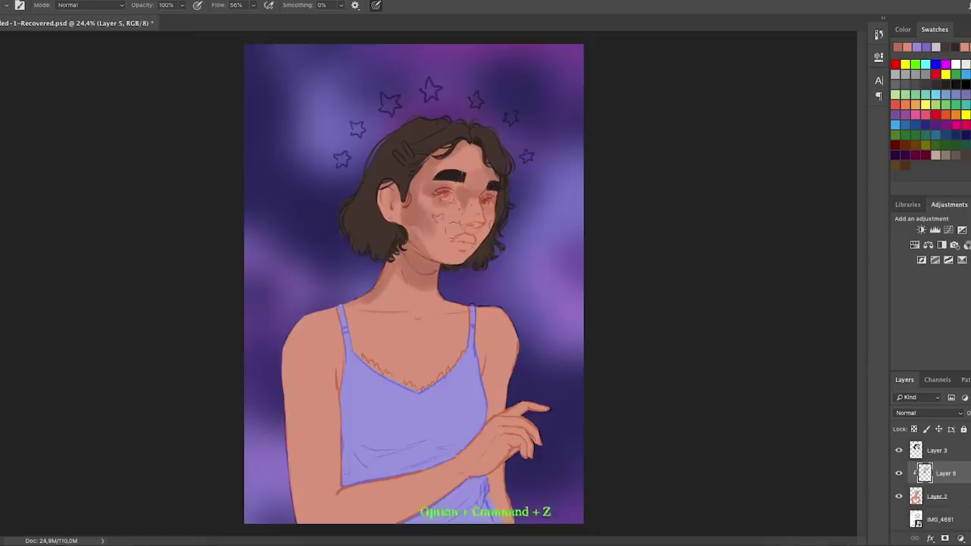
Extend the darker skin shading over the neck, collarbones, arms and hand, and add a new layer at the top of the stack.
scroll(447, 224, up, 2)
mouse_move(244, 337)
mouse_down()
mouse_move(250, 523)
mouse_move(267, 298)
mouse_up()
mouse_move(297, 160)
mouse_down()
mouse_move(425, 379)
mouse_move(531, 288)
mouse_move(576, 288)
mouse_move(540, 217)
mouse_up()
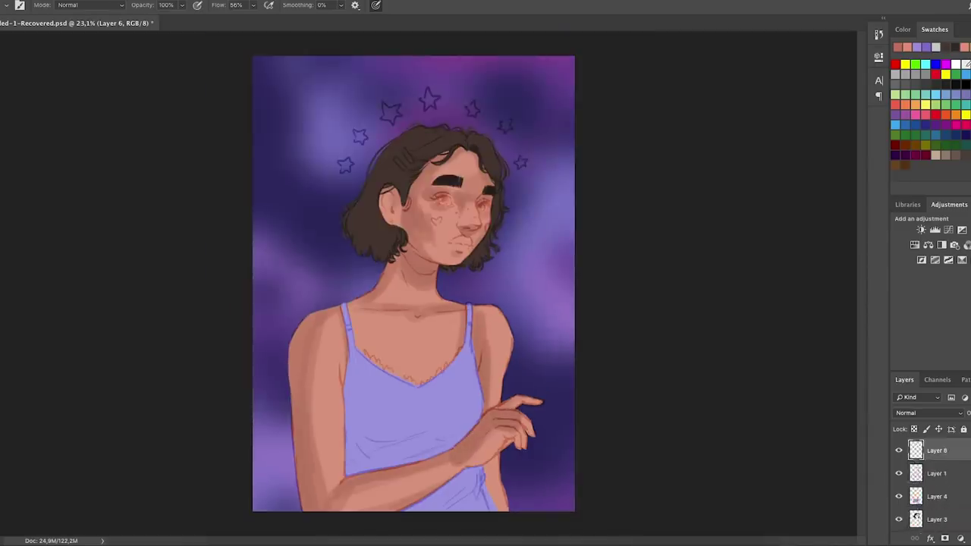
Set Layer 6 to Overlay and try light patches across the eyes, forehead and cheek, undoing unwanted strokes.
key(alt+super+z)
drag(513, 188, 356, 326)
key(alt+super+z)
key(alt+super+z)
key(alt+super+z)
key(alt+super+z)
key(alt+super+z)
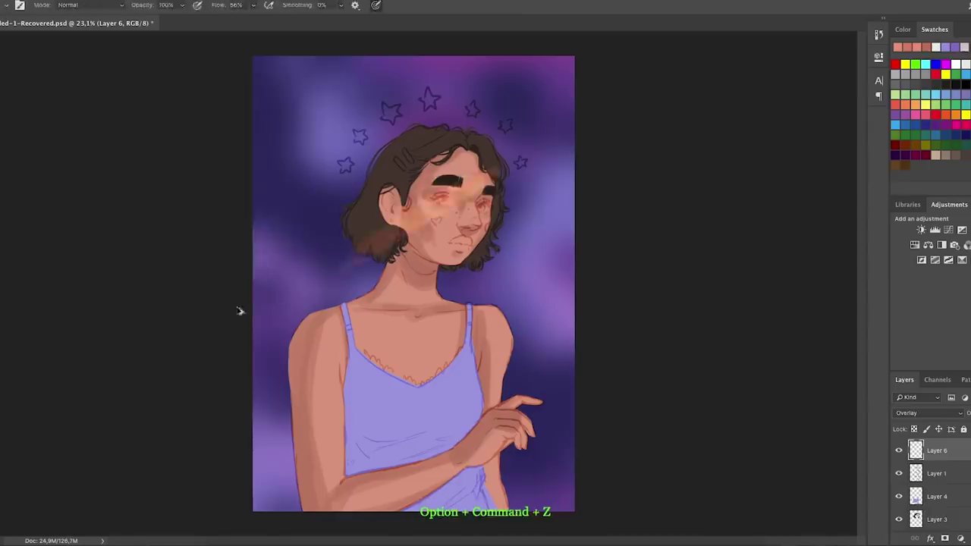
mouse_move(486, 159)
mouse_down()
mouse_move(421, 224)
mouse_move(413, 202)
mouse_up()
key(alt+super+z)
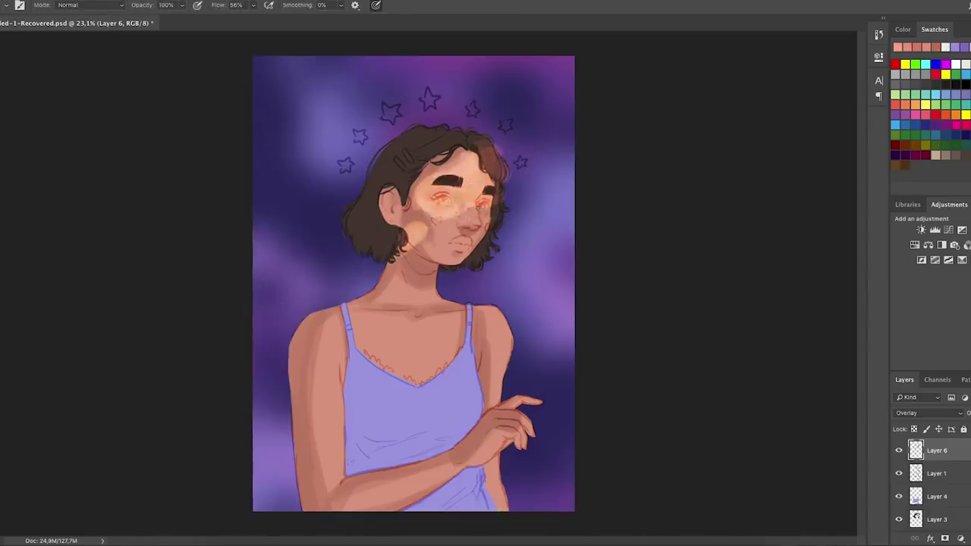
Try light patches over the neck, chest, camisole and arm on the Overlay layer, undoing unwanted strokes.
mouse_move(425, 305)
mouse_down()
mouse_move(455, 334)
mouse_move(413, 315)
mouse_up()
drag(372, 288, 432, 311)
key(alt+super+z)
key(alt+super+z)
mouse_move(473, 328)
mouse_down()
mouse_move(455, 370)
mouse_move(379, 356)
mouse_move(356, 425)
mouse_move(389, 349)
mouse_up()
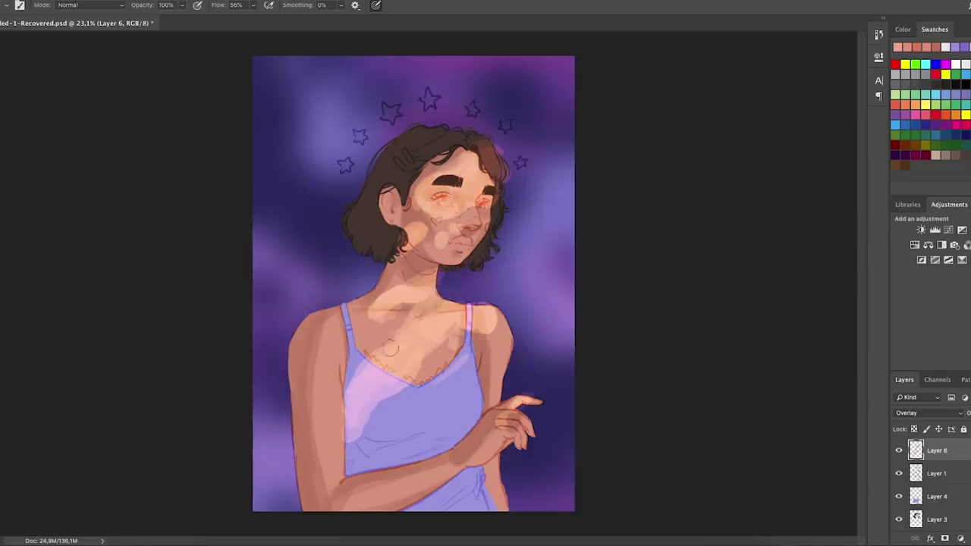
drag(371, 280, 409, 318)
mouse_move(345, 425)
mouse_down()
mouse_move(303, 478)
mouse_move(333, 490)
mouse_up()
drag(436, 383, 351, 471)
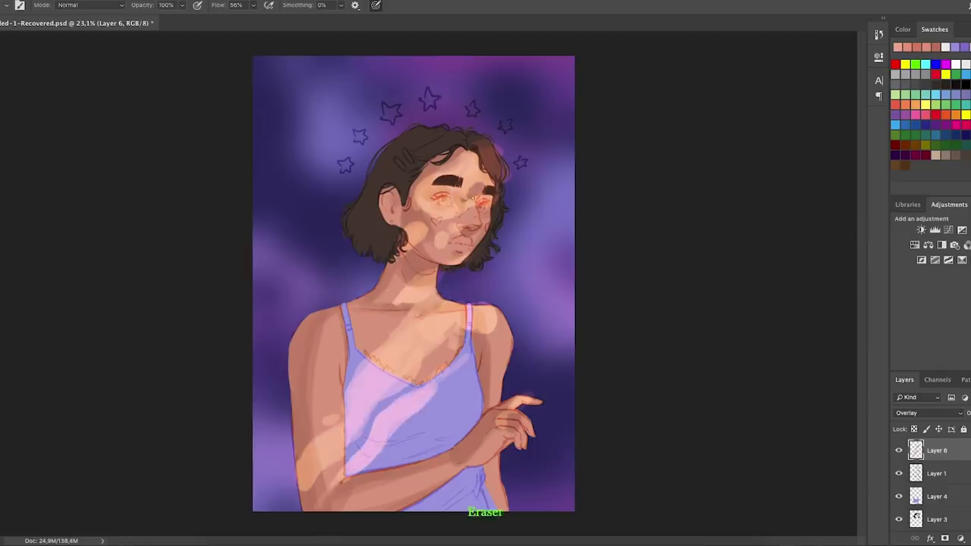
Hide Layer 6, add a new Overlay layer, and paint diagonal light beams across the face and neck.
click(899, 450)
click(944, 537)
drag(345, 276, 523, 179)
mouse_move(356, 296)
mouse_down()
mouse_move(348, 267)
mouse_move(482, 203)
mouse_up()
drag(333, 266, 448, 191)
Paint diagonal light bands and spots across the chest, camisole and upper arm, undoing stray strokes.
drag(444, 341, 293, 439)
key(alt+super+z)
mouse_move(462, 347)
mouse_down()
mouse_move(304, 455)
mouse_move(394, 368)
mouse_up()
drag(391, 398, 352, 432)
drag(449, 401, 425, 416)
key(alt+super+z)
key(b)
drag(455, 332, 380, 373)
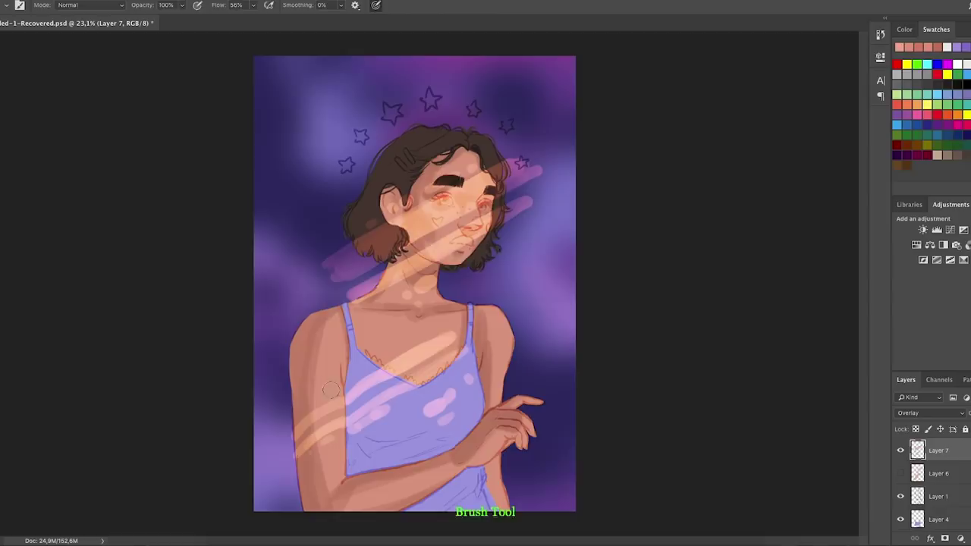
Lasso and transform the light beam over the face, and erase the light spilling onto the background beside the hair.
key(l)
mouse_move(404, 235)
mouse_down()
mouse_move(447, 275)
mouse_move(406, 237)
mouse_up()
key(super+t)
drag(448, 320, 425, 300)
key(Return)
key(b)
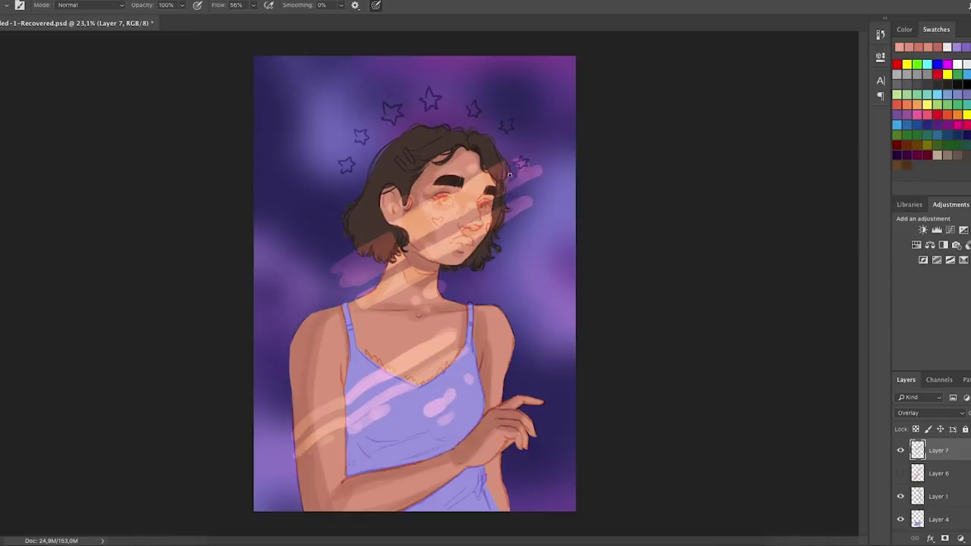
key(e)
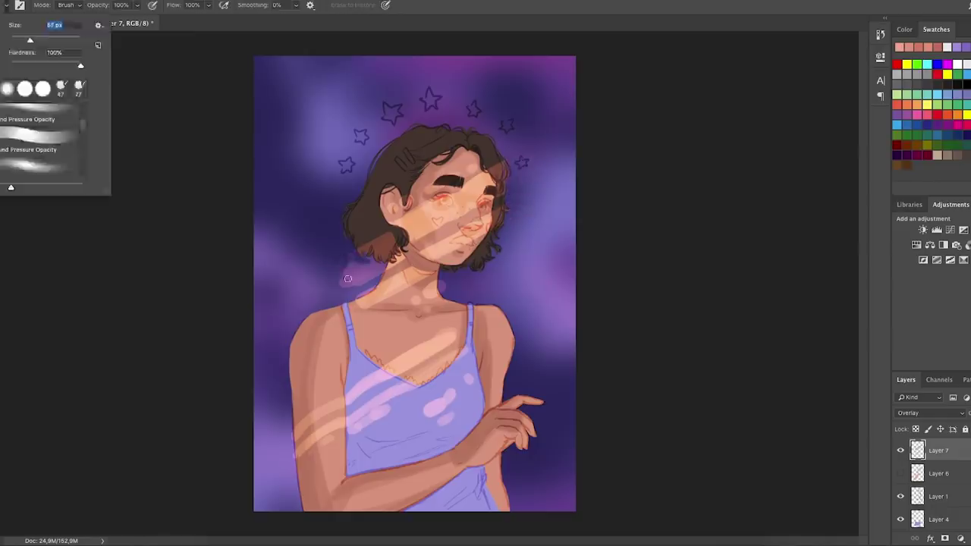
drag(343, 267, 378, 267)
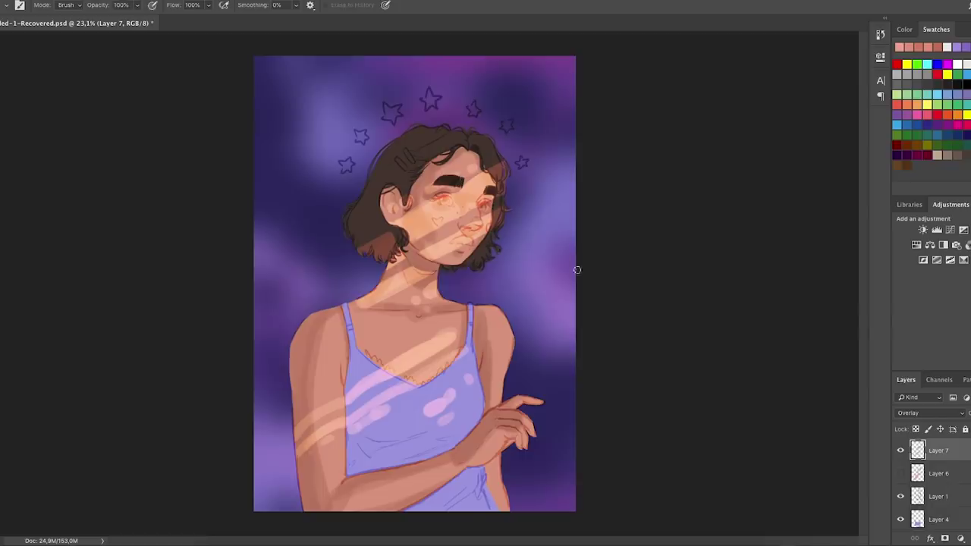
Extend the light patches over the shoulder, chest, camisole, arm and hand, and clean them up with the Eraser.
key(b)
mouse_move(307, 425)
mouse_down()
mouse_move(394, 357)
mouse_move(402, 333)
mouse_move(464, 310)
mouse_move(418, 318)
mouse_up()
mouse_move(304, 462)
mouse_down()
mouse_move(345, 428)
mouse_move(455, 390)
mouse_up()
mouse_move(440, 448)
mouse_down()
mouse_move(508, 341)
mouse_move(531, 455)
mouse_up()
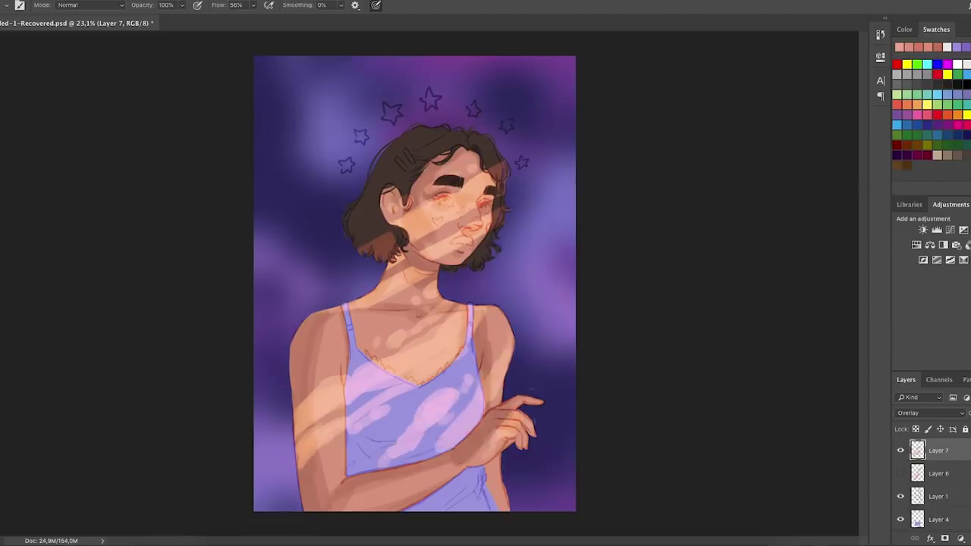
key(e)
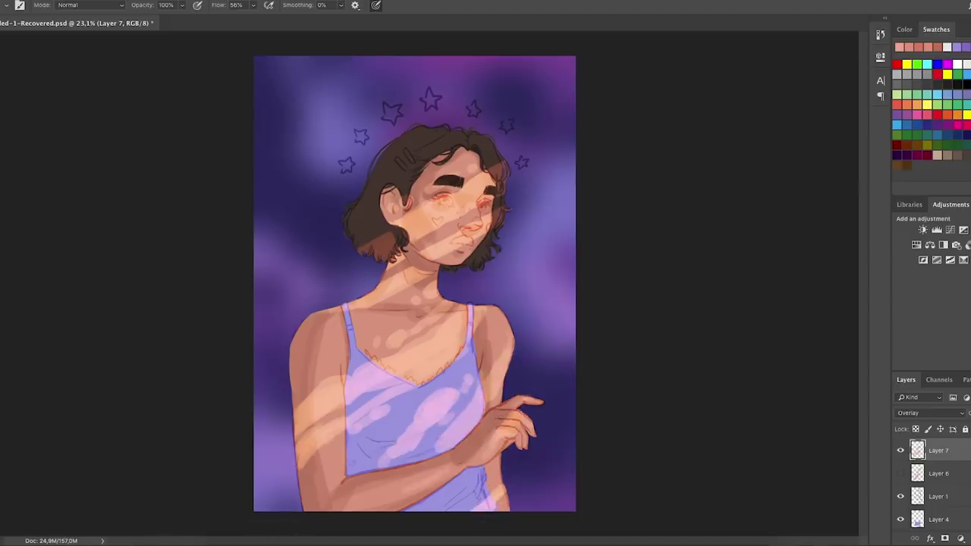
drag(478, 380, 393, 443)
Delete Layer 6, hide Layer 7, and deepen the shadows in the ear, under the nose and under the jaw on Layer 5.
drag(938, 473, 960, 537)
click(900, 450)
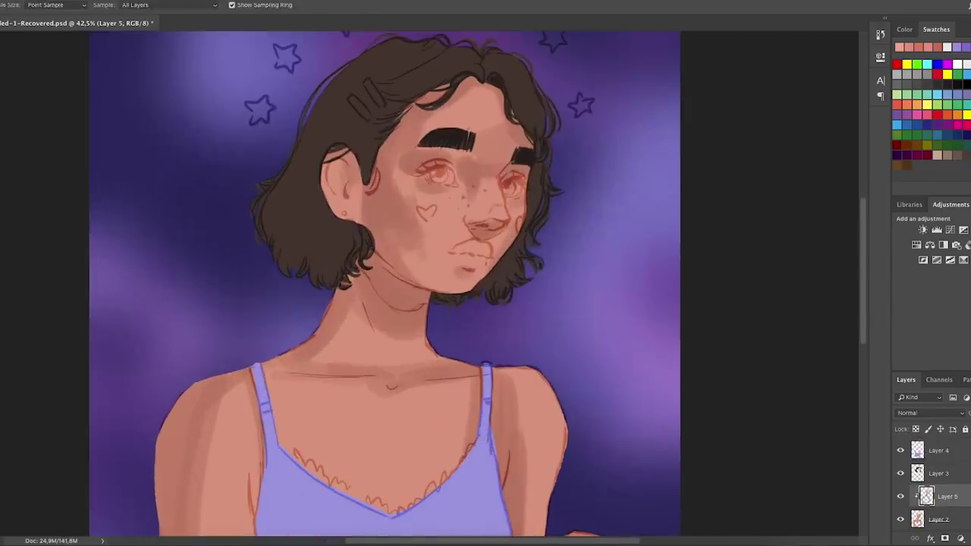
key(b)
right_click(83, 131)
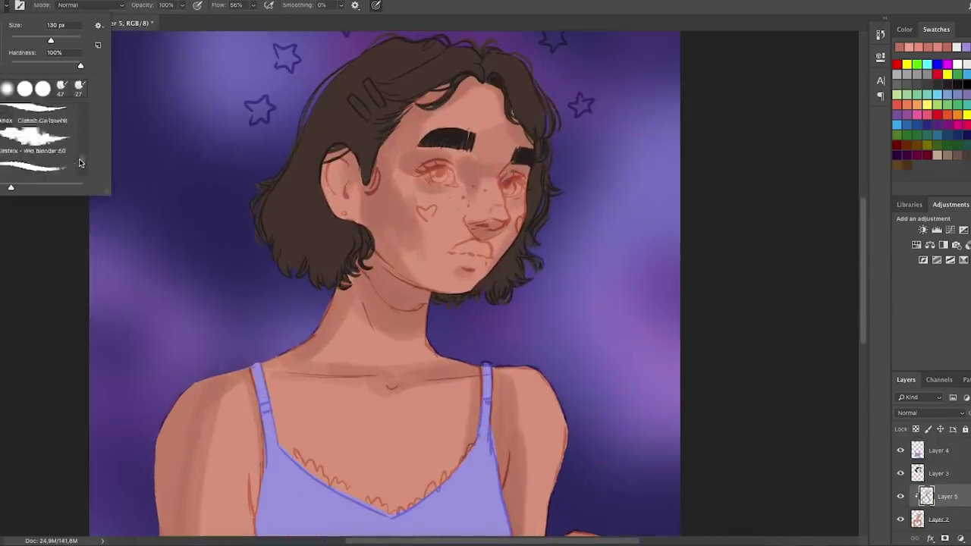
click(398, 238)
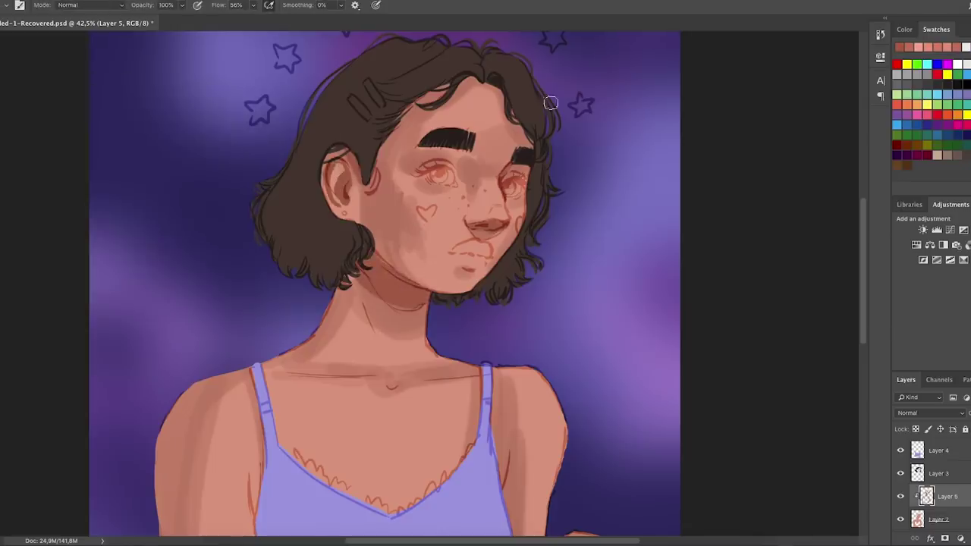
Change the brush and shade the nose bridge, the neck and the hollows below the collarbones.
click(6, 6)
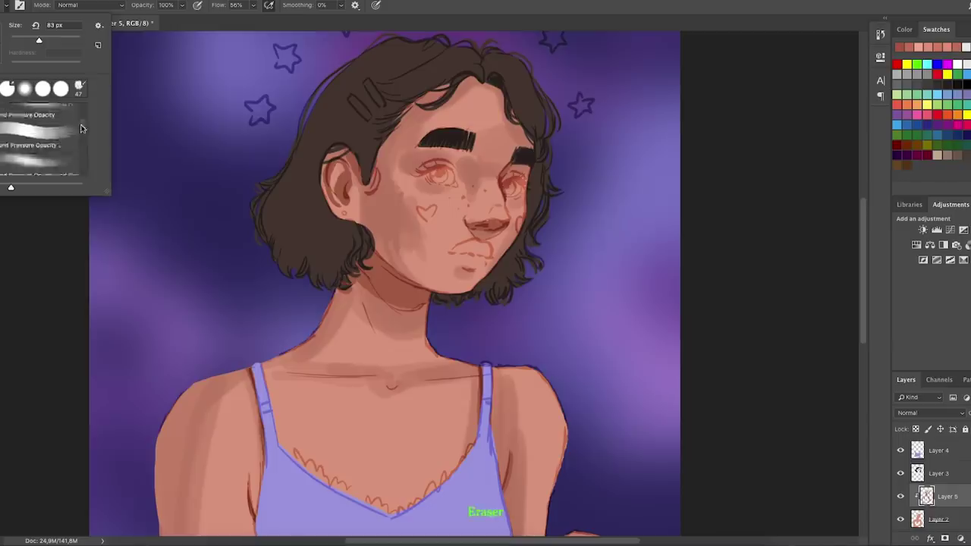
key(Return)
key(alt+super+z)
key(b)
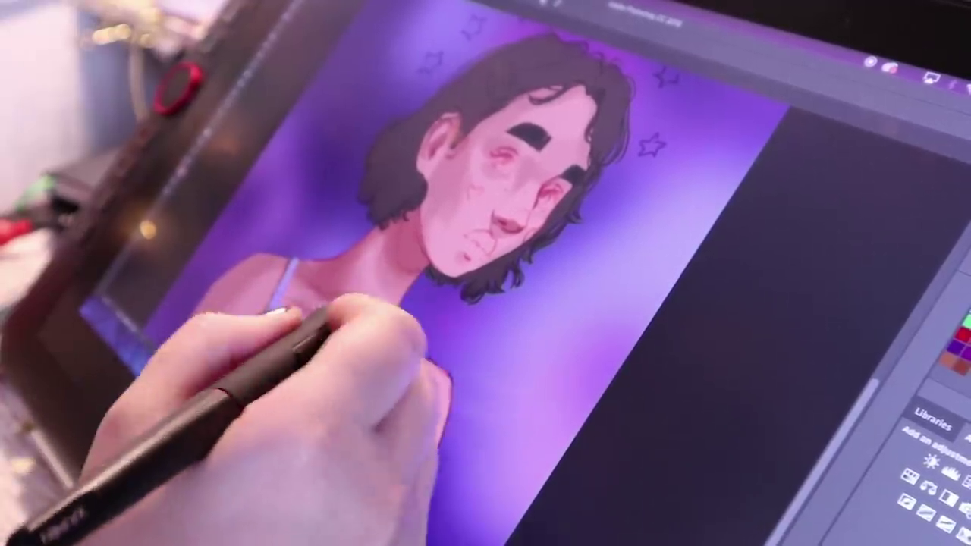
key(super+equal)
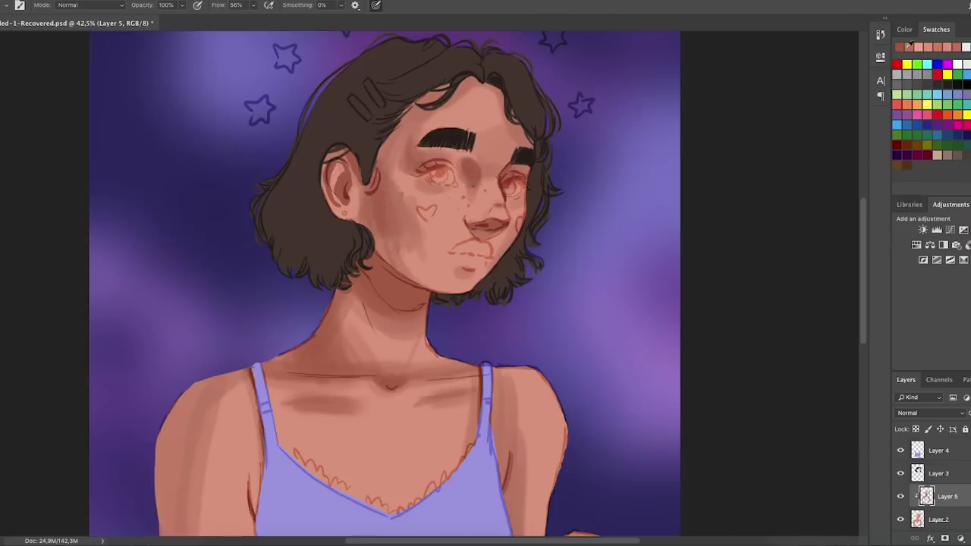
Pick a salmon skin tone and blend the shading along the cheek, jaw and forehead.
click(935, 44)
drag(402, 182, 425, 223)
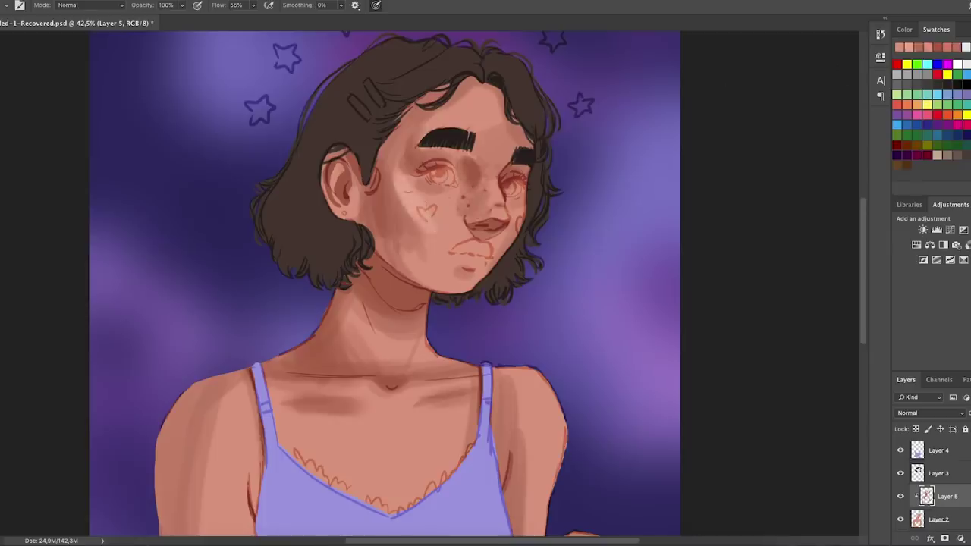
mouse_move(396, 179)
mouse_down()
mouse_move(416, 223)
mouse_move(409, 262)
mouse_up()
mouse_move(388, 214)
mouse_down()
mouse_move(409, 261)
mouse_move(469, 287)
mouse_up()
drag(520, 106, 455, 124)
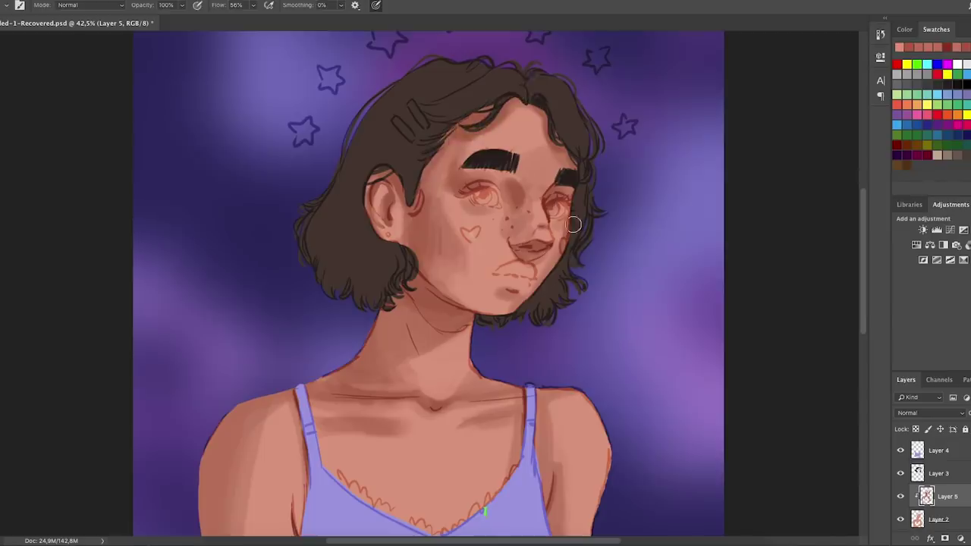
Paint the whites of both eyes pale grey and the irises green with dark pupils, using a smaller brush.
key(bracketleft)
scroll(559, 220, up, 2)
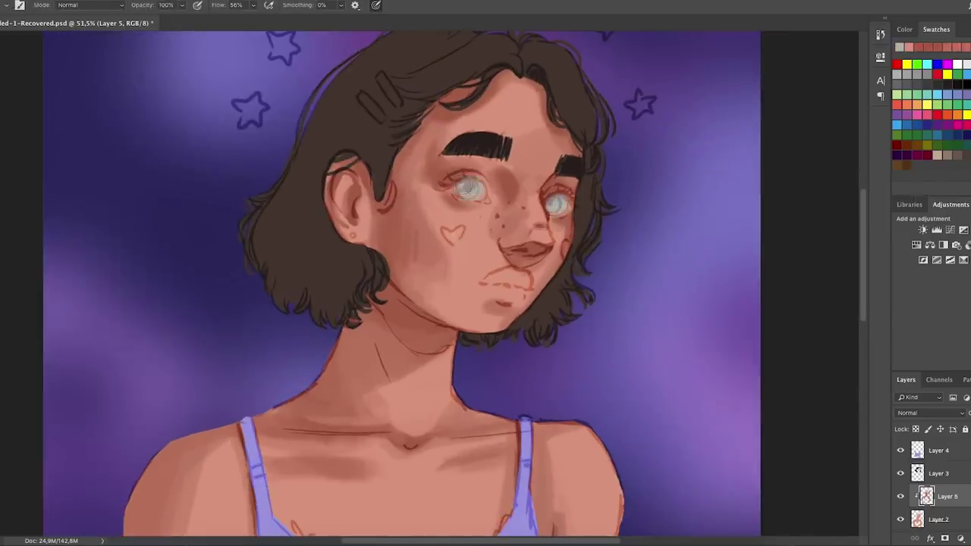
click(208, 99)
alt+click(556, 202)
click(208, 99)
alt+click(556, 202)
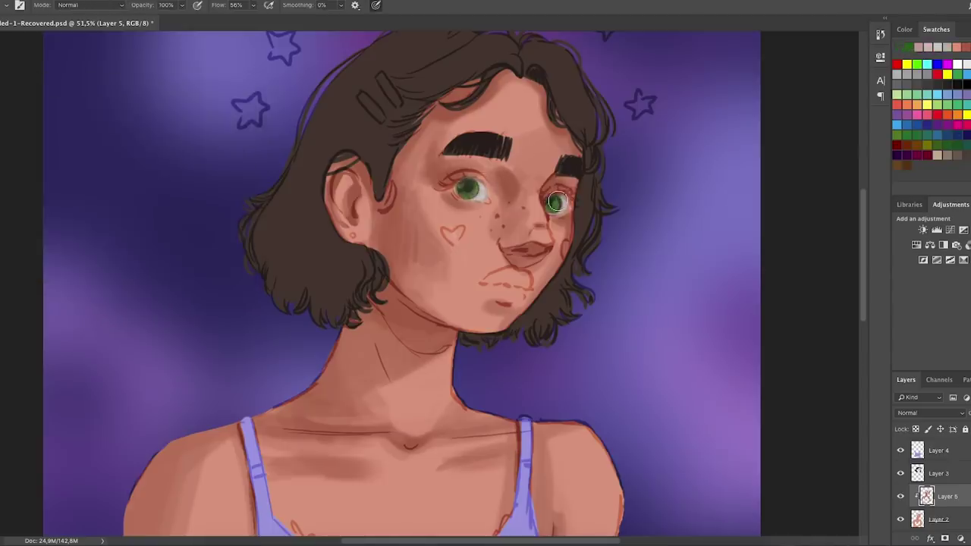
click(926, 73)
click(944, 83)
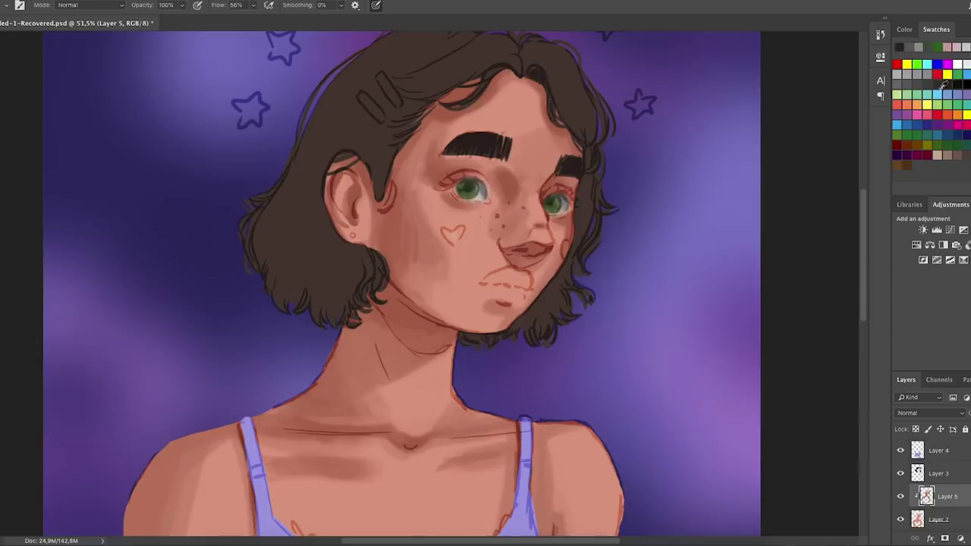
Darken the eyelid creases and nostrils, and paint the lips in a muted reddish brown.
alt+click(568, 223)
alt+click(552, 181)
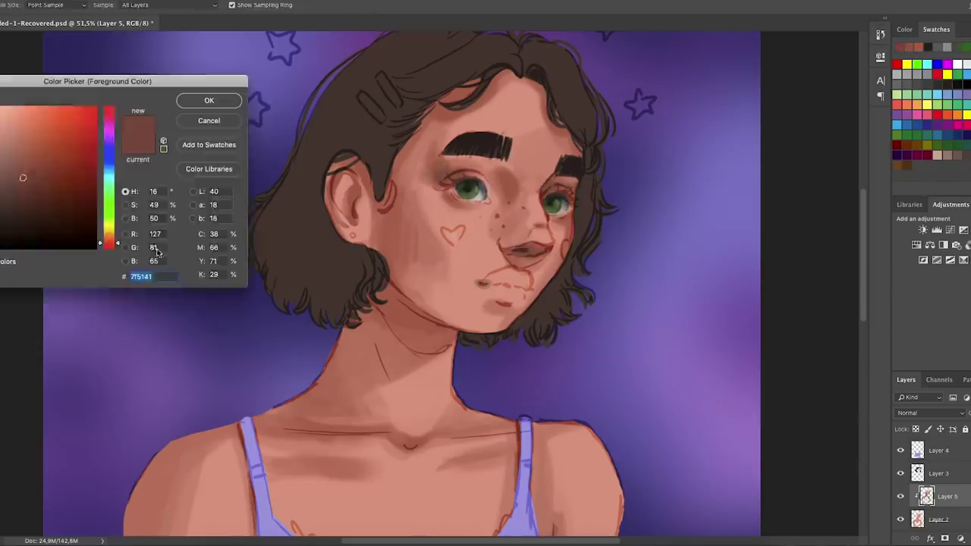
click(30, 169)
click(207, 100)
mouse_move(491, 283)
mouse_down()
mouse_move(524, 290)
mouse_move(501, 294)
mouse_up()
alt+click(523, 289)
Paint rosy blush on the cheeks using sampled colours, working around the heart mark.
mouse_move(423, 210)
mouse_down()
mouse_move(431, 247)
mouse_move(455, 267)
mouse_up()
alt+click(428, 207)
alt+click(454, 227)
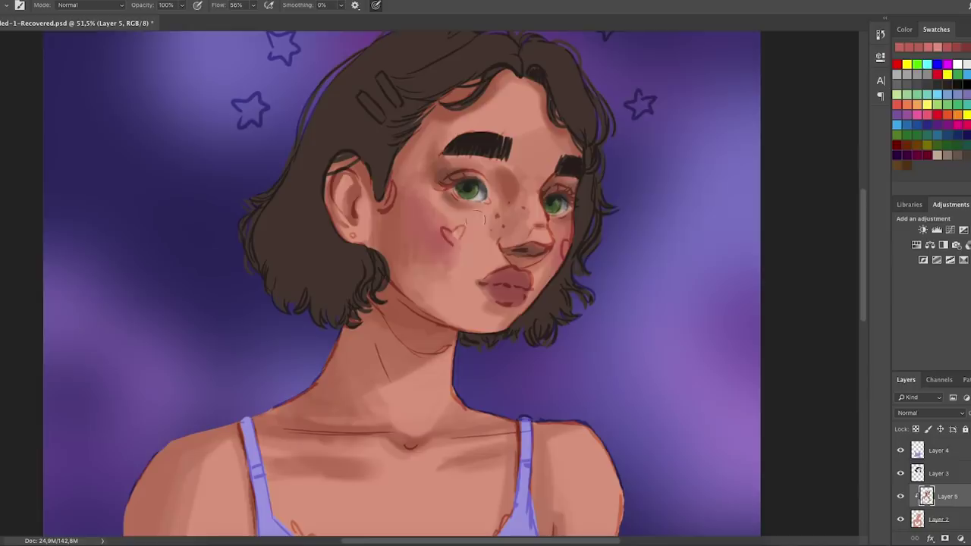
Tint the shoulders and fingertips with the rosy blush colour.
alt+click(569, 461)
alt+right_click(217, 459)
drag(189, 455, 196, 493)
scroll(592, 234, down, 4)
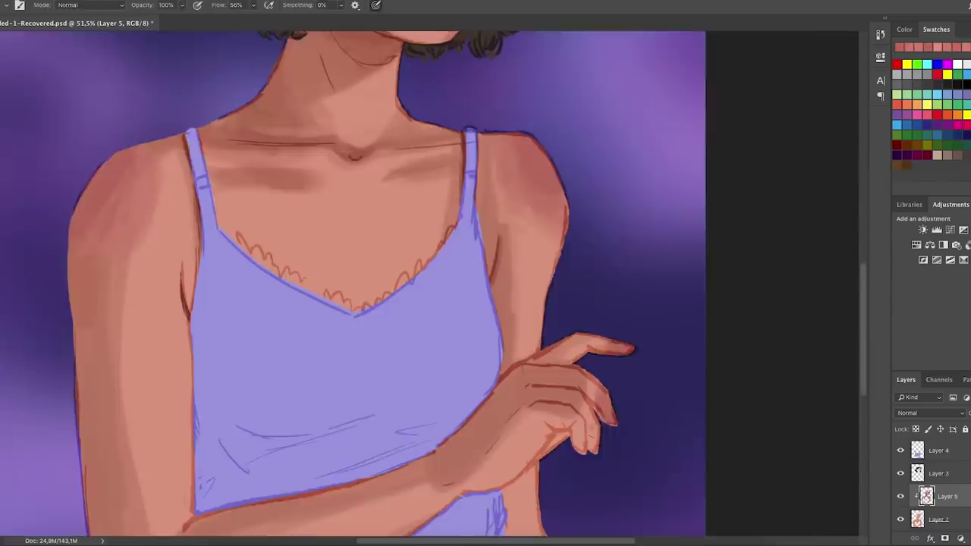
scroll(609, 431, up, 4)
drag(609, 432, 607, 432)
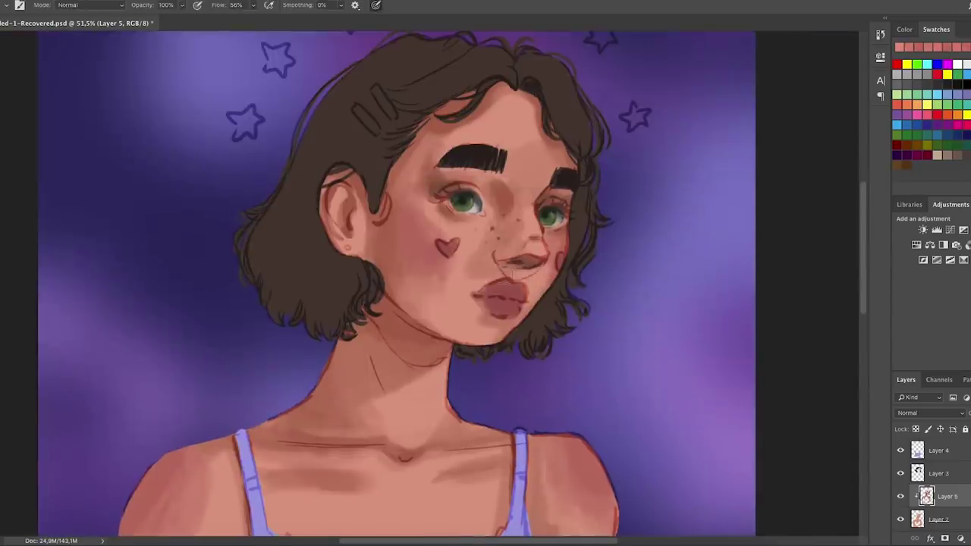
Refine the ear and nose with sampled skin tones and add white highlights to the irises.
alt+click(357, 245)
drag(486, 275, 536, 247)
key(alt+super+2)
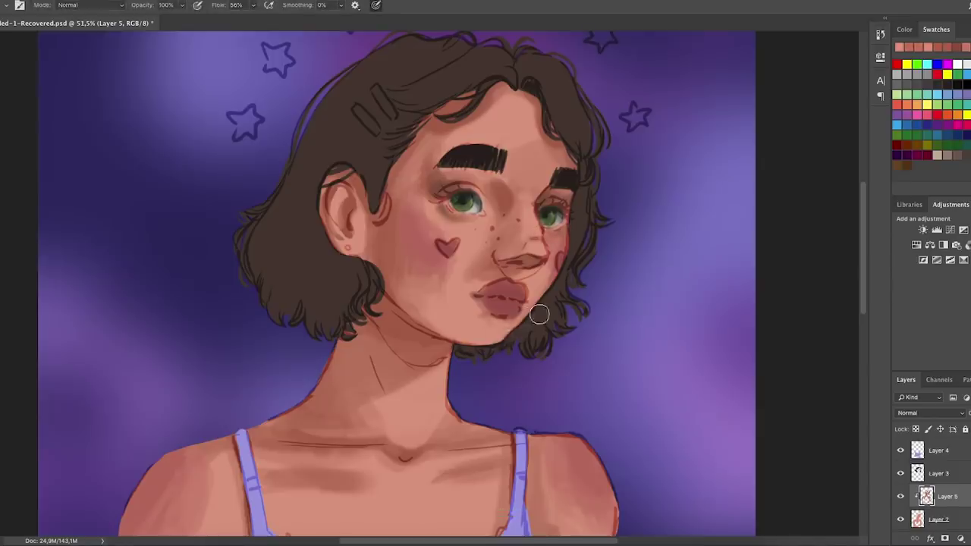
alt+click(552, 216)
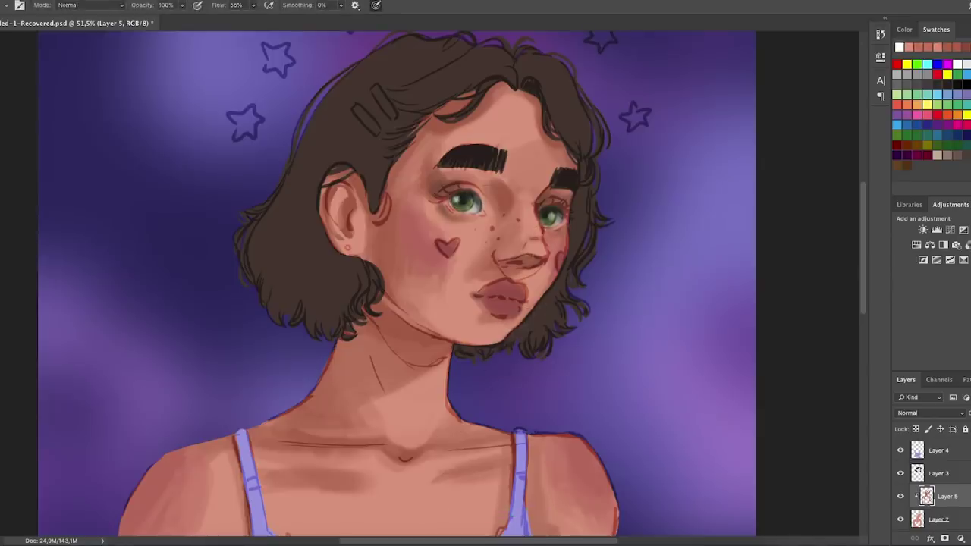
Smooth the blush and skin shading across the cheek and jaw with sampled tones, undoing unwanted strokes.
key(alt+super+z)
alt+click(421, 238)
drag(421, 237, 423, 234)
alt+click(423, 232)
mouse_move(421, 279)
mouse_down()
mouse_move(416, 307)
mouse_move(444, 322)
mouse_up()
alt+click(419, 293)
mouse_move(409, 287)
mouse_down()
mouse_move(440, 323)
mouse_move(470, 337)
mouse_up()
drag(414, 297, 456, 326)
alt+click(421, 301)
key(alt+super+z)
Refine the shading around the far eye and nose tip, and repaint the lips deep maroon.
alt+click(455, 179)
drag(555, 183, 545, 200)
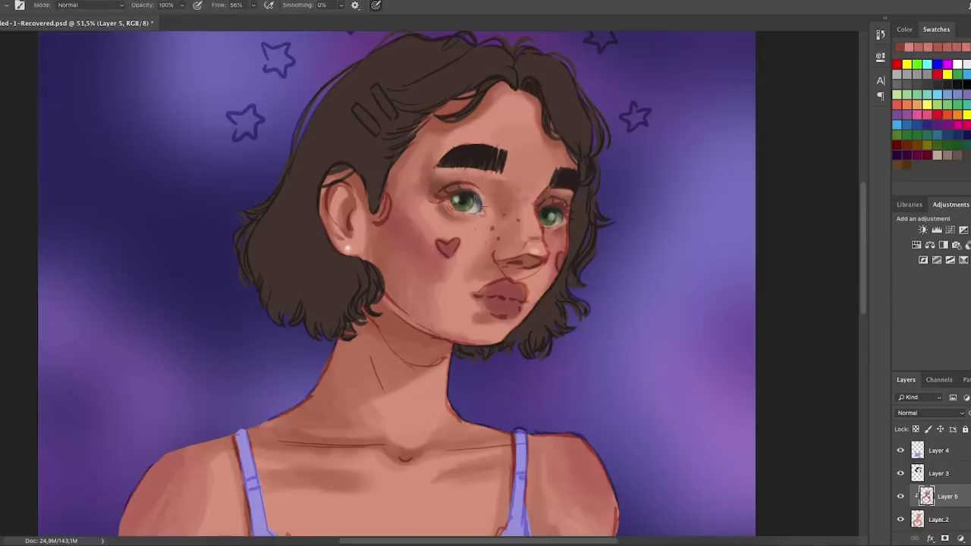
scroll(515, 294, down, 3)
scroll(516, 294, up, 4)
mouse_move(516, 294)
mouse_down()
mouse_move(493, 285)
mouse_move(535, 290)
mouse_up()
drag(523, 242, 560, 242)
click(563, 282)
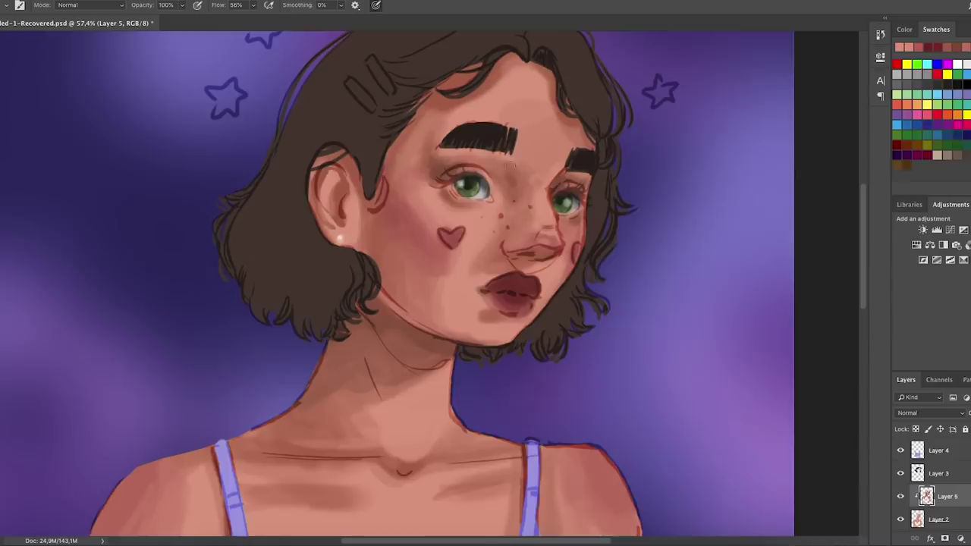
Touch up the jaw shadow, paint the sideburn strands on Layer 3, and add a new layer clipped to it.
alt+click(379, 301)
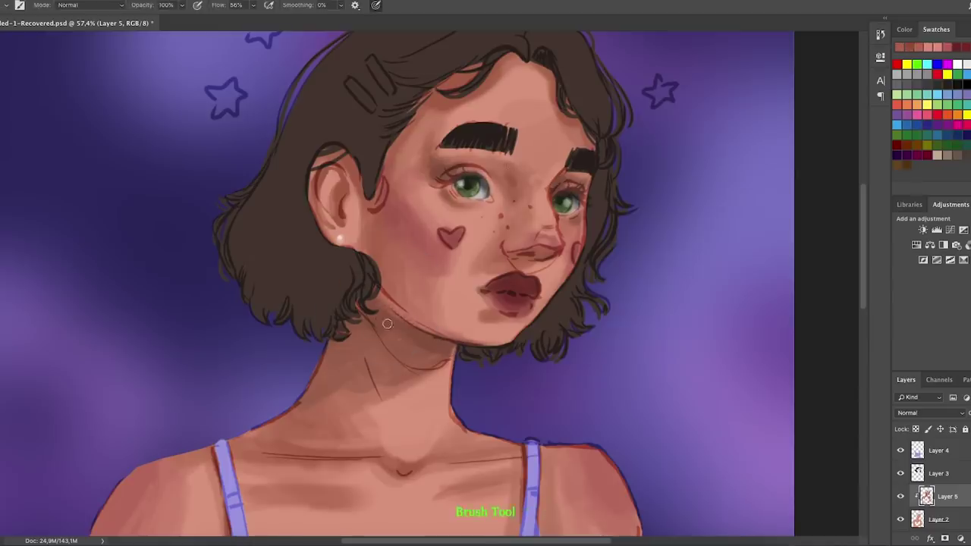
key(ctrl+shift+alt+n)
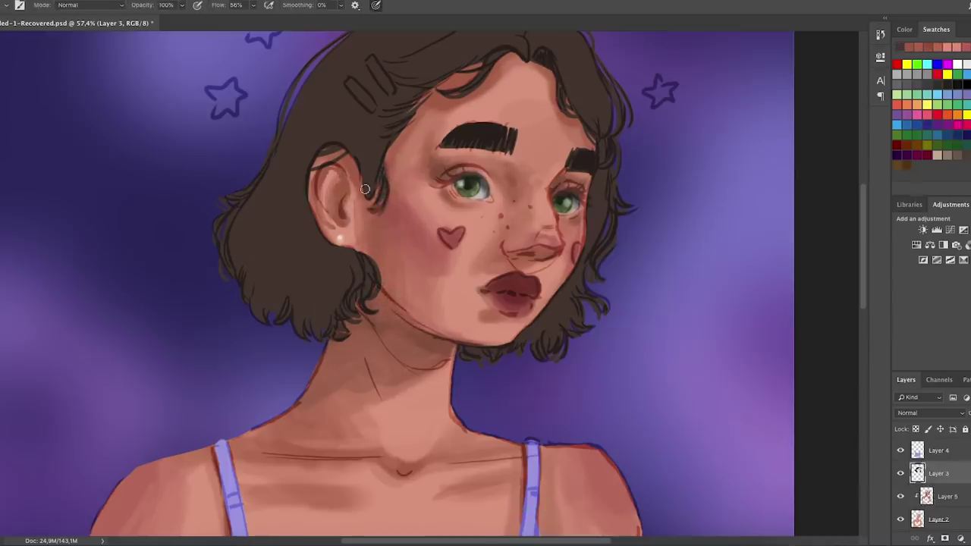
key(ctrl+bracketright)
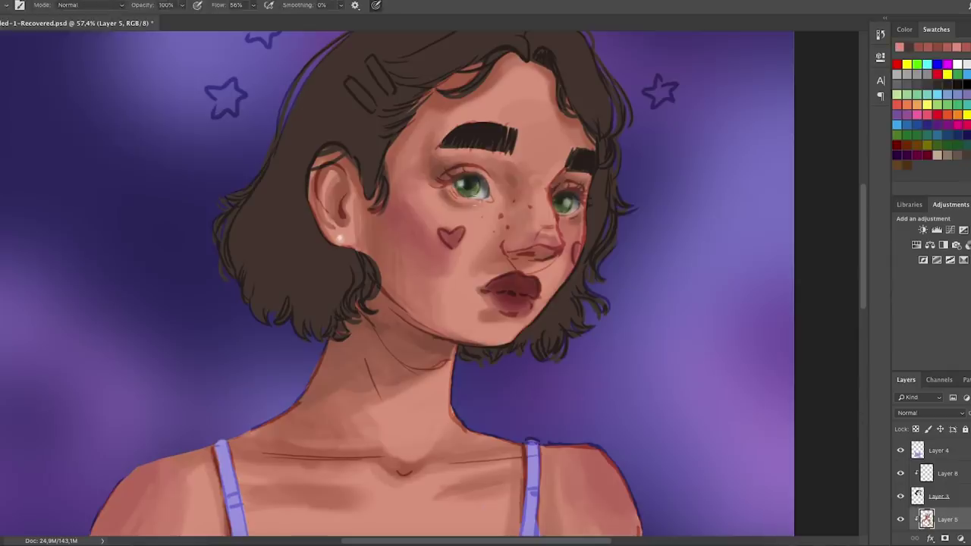
Refine the whites of both eyes with sampled tones and darken the far eye's upper lash line.
alt+click(489, 182)
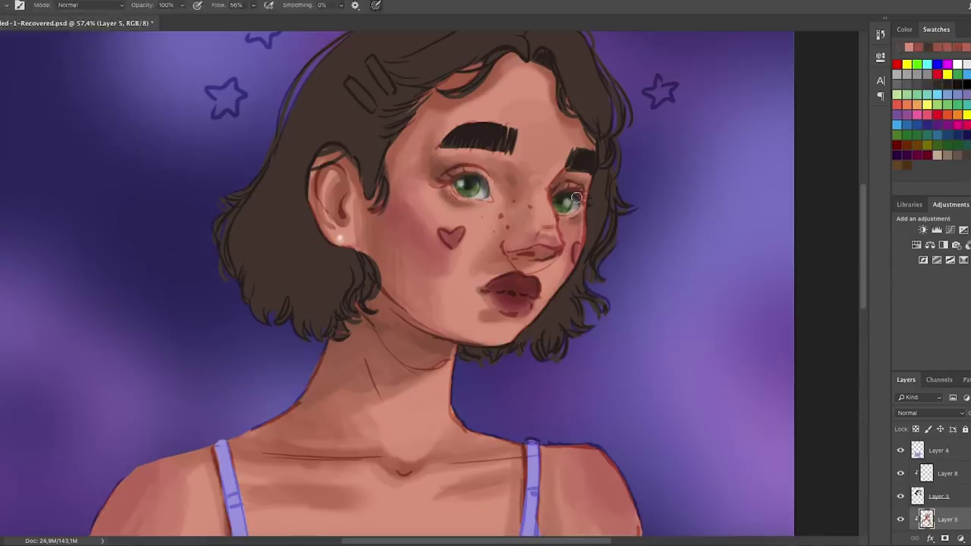
alt+click(558, 219)
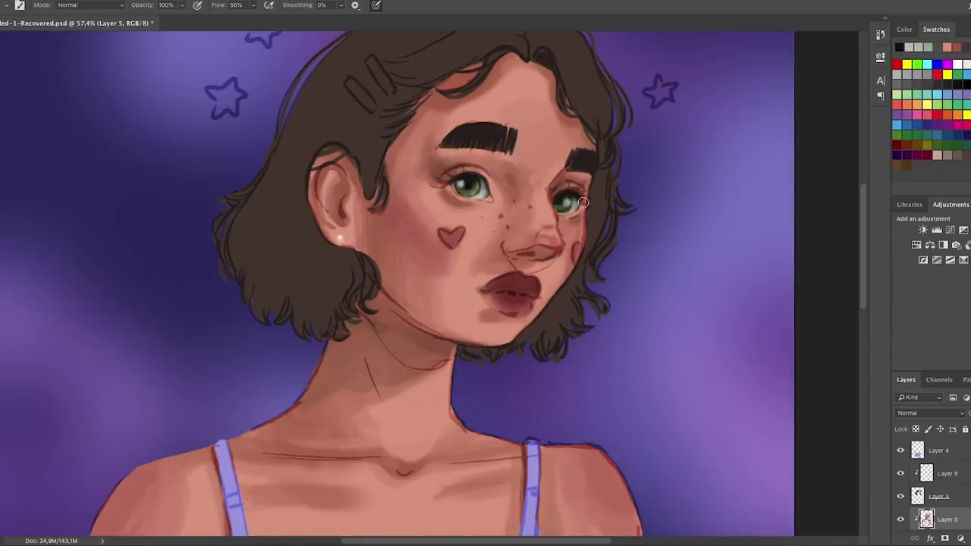
alt+click(453, 167)
drag(565, 188, 583, 189)
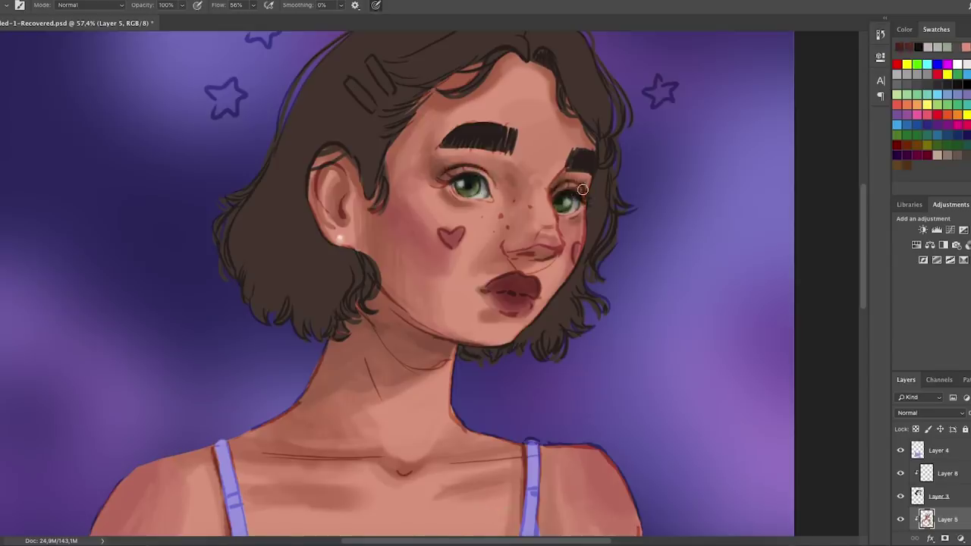
Darken the nostrils and underside of the nose, and shade the lips with sampled maroon tones, undoing an unwanted stroke.
mouse_move(522, 255)
mouse_down()
mouse_move(558, 249)
mouse_move(561, 258)
mouse_up()
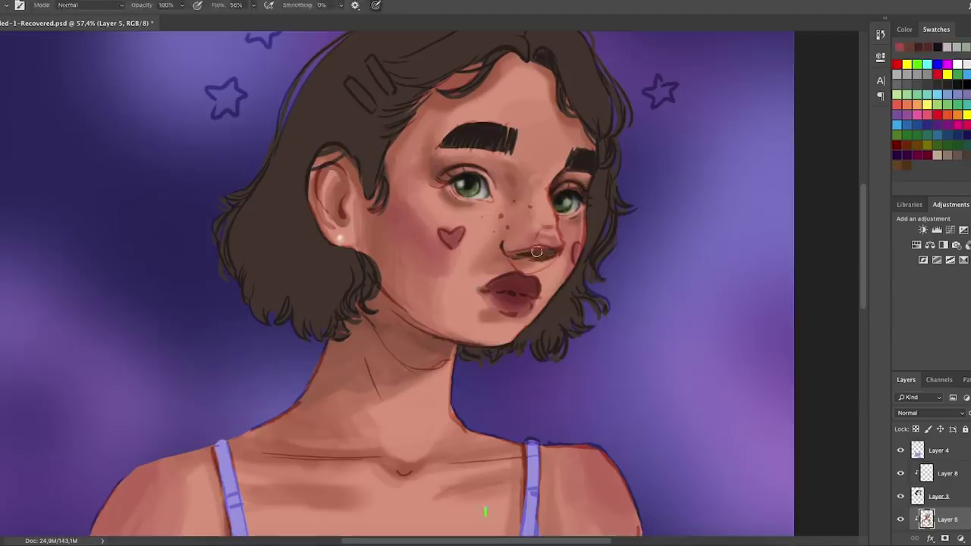
alt+click(514, 292)
alt+click(543, 282)
alt+click(518, 314)
alt+click(498, 315)
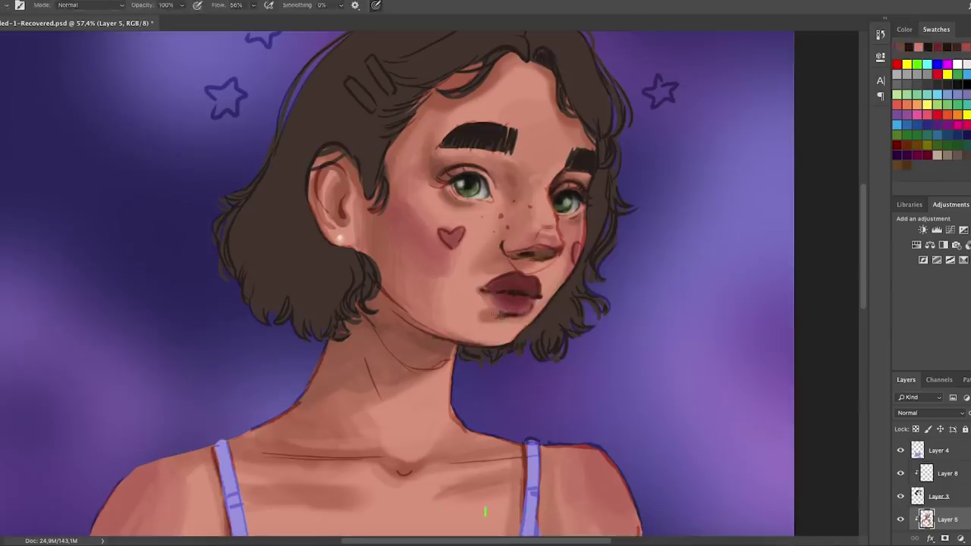
alt+click(476, 292)
alt+click(498, 311)
key(alt+super+z)
Touch up the nose shading with sampled skin tones, undoing the last stroke.
alt+click(532, 225)
alt+click(553, 242)
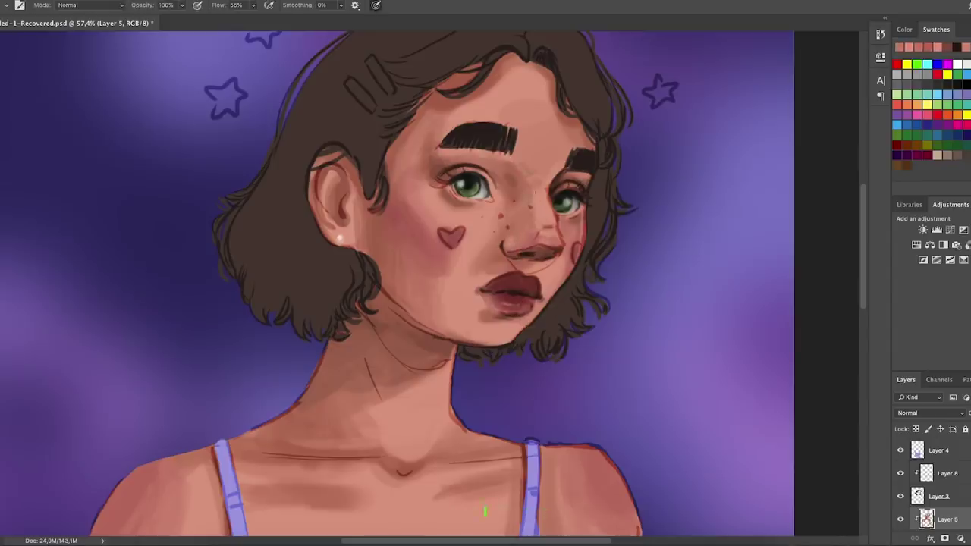
key(alt+super+z)
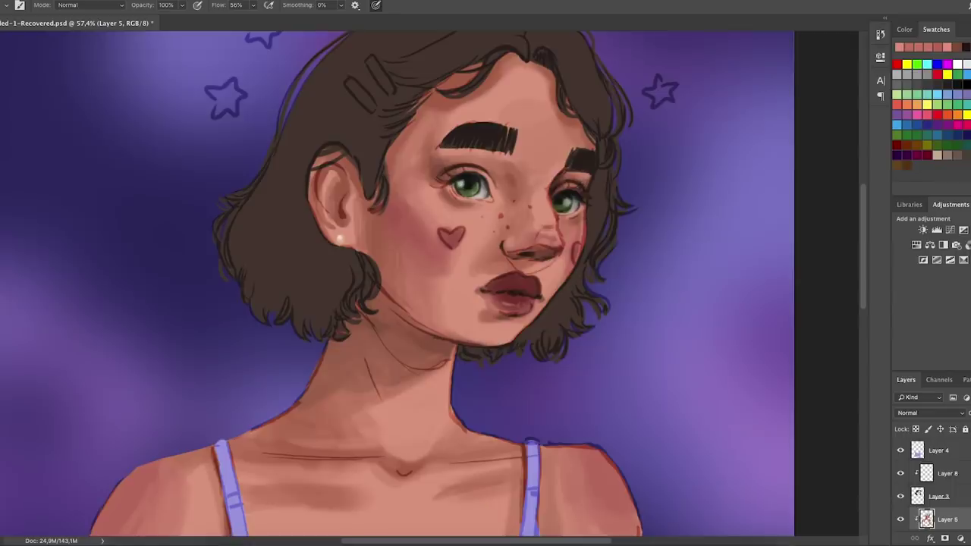
Blend the skin shading around the temple and near eyebrow, and strengthen the white highlights in the eyes.
drag(440, 129, 469, 110)
alt+click(436, 129)
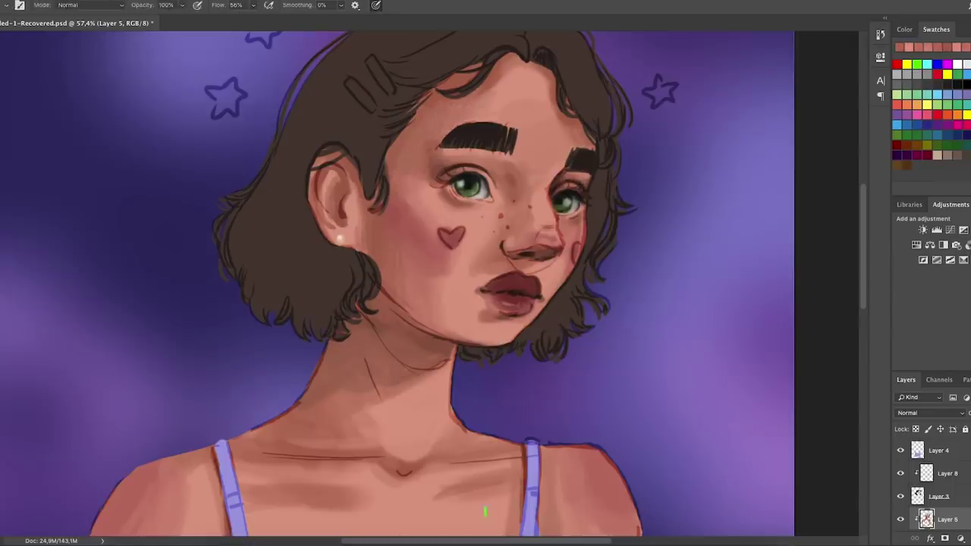
key(b)
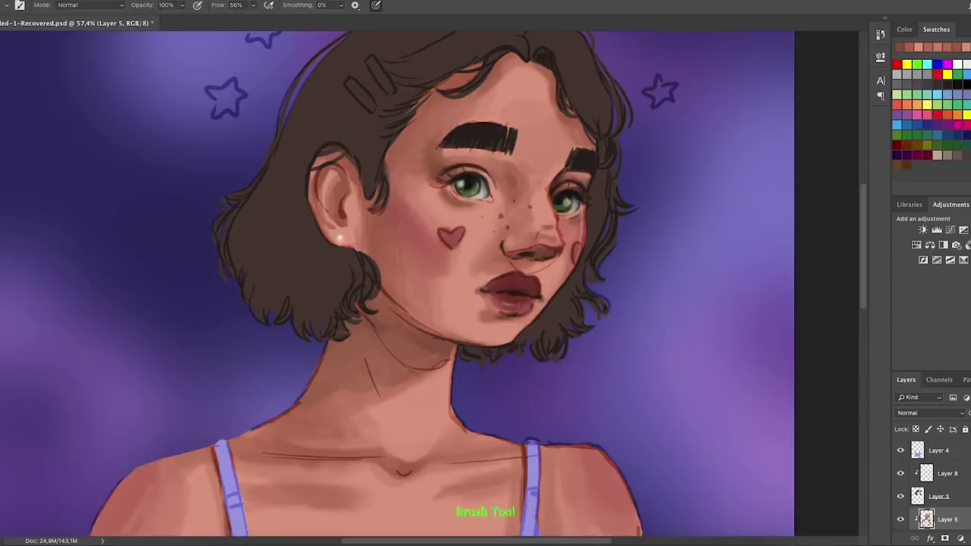
key(alt+super+z)
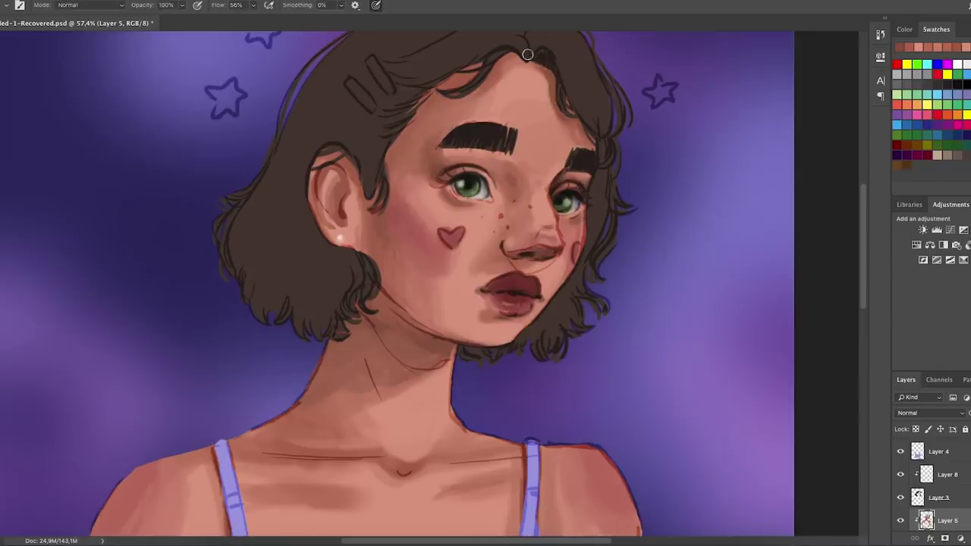
key(b)
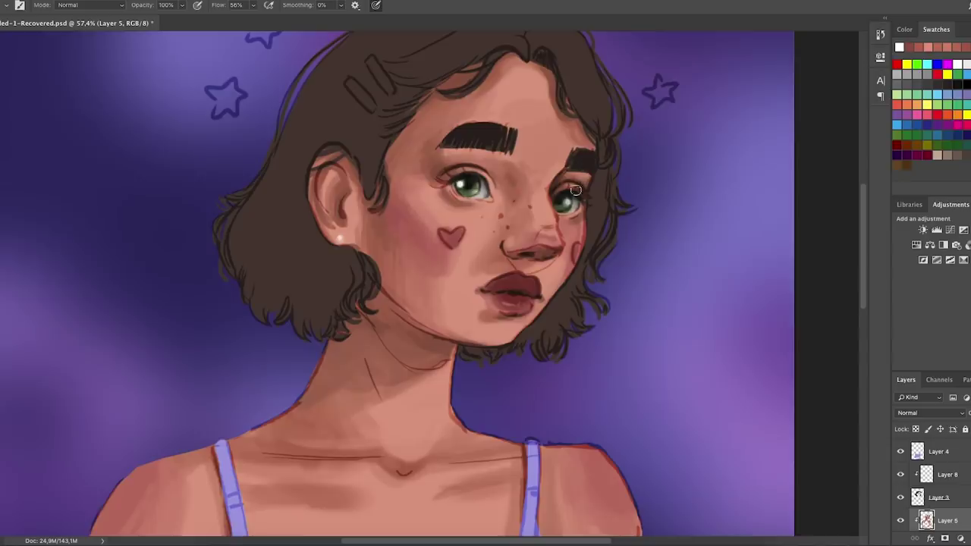
Paint the two hair clips white on Layer 8 and crop a strip off the canvas's lower edge.
scroll(576, 190, down, 1)
key(alt+bracketright)
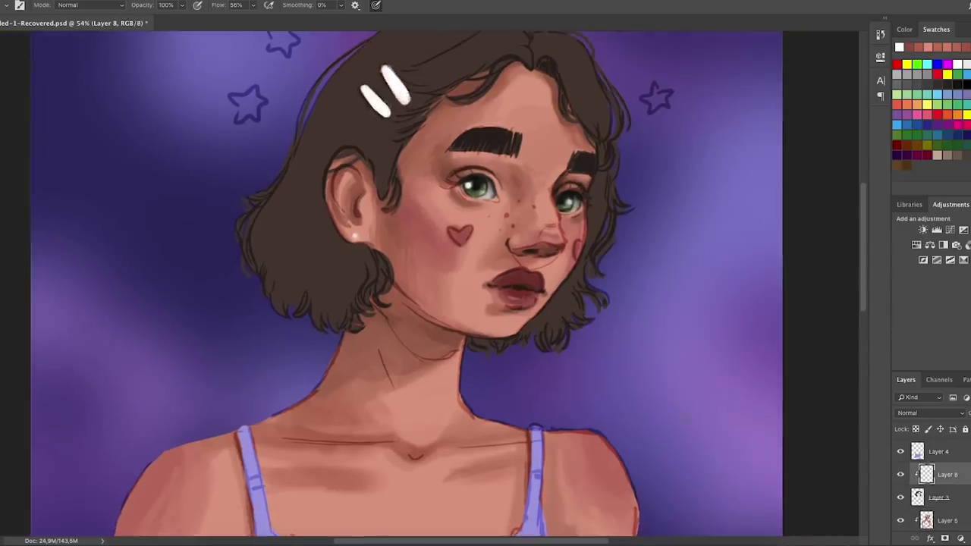
key(ctrl+0)
key(alt+[)
key(alt+[)
key(c)
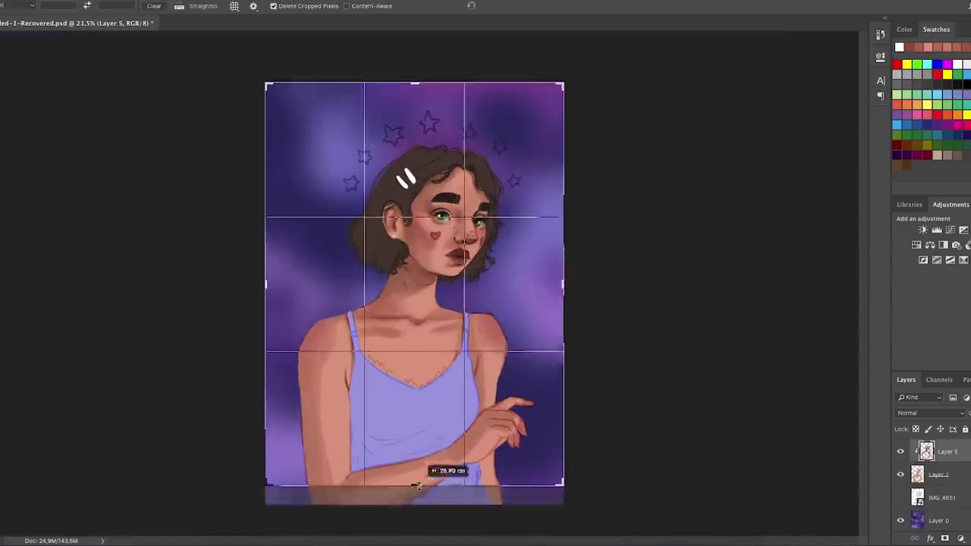
key(Return)
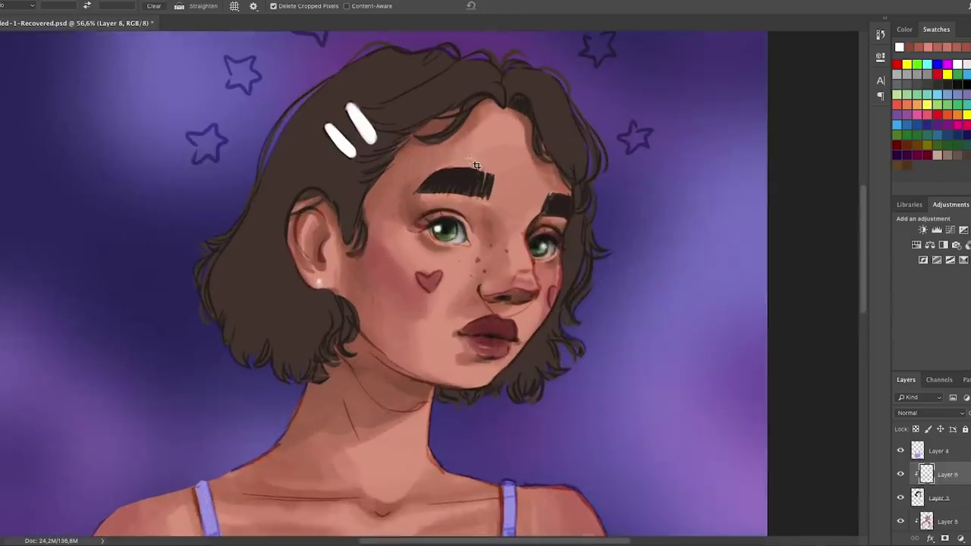
Paint dark eyelashes on both eyes and add lighter skin highlights to the cheek and nose on Layer 5.
key(alt+[)
key(alt+[)
key(b)
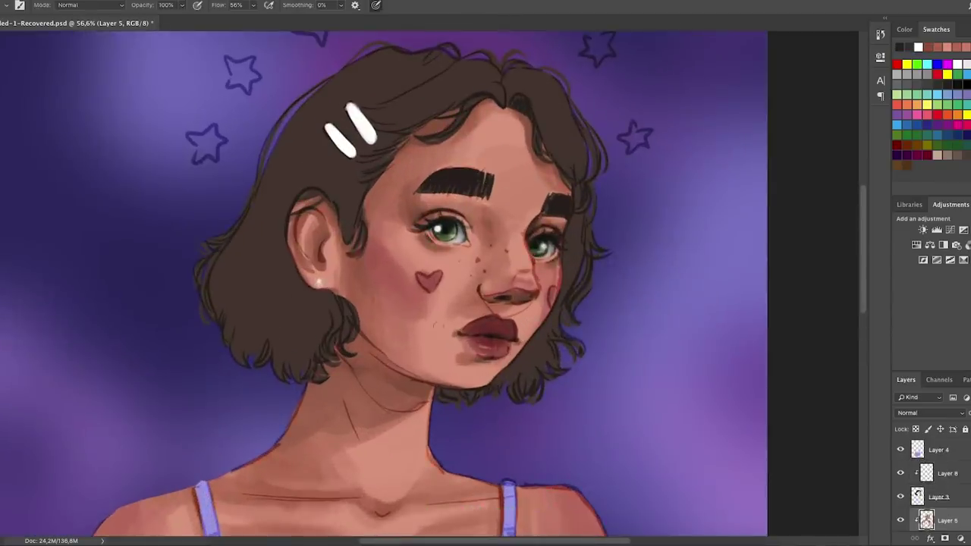
alt+click(128, 189)
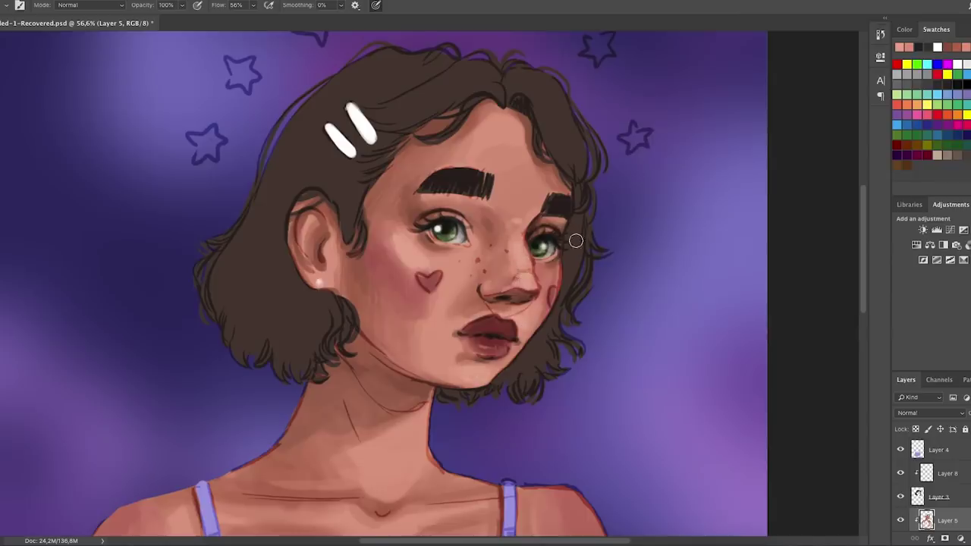
Shade the hair on Layer 8 with dark strands behind the ear, below the clips and along the far side of the face.
key(alt+bracketright)
drag(312, 289, 281, 318)
drag(296, 259, 302, 294)
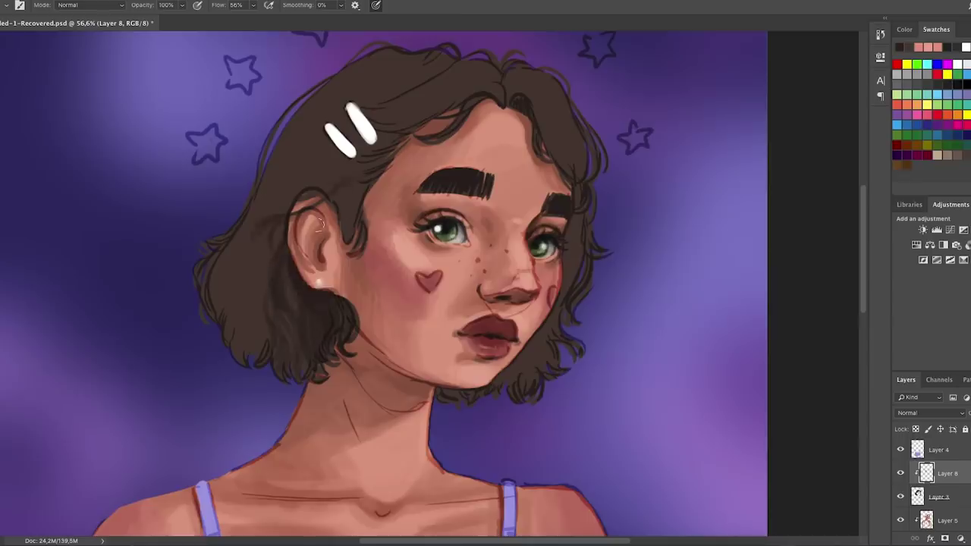
drag(321, 224, 364, 182)
drag(343, 153, 360, 138)
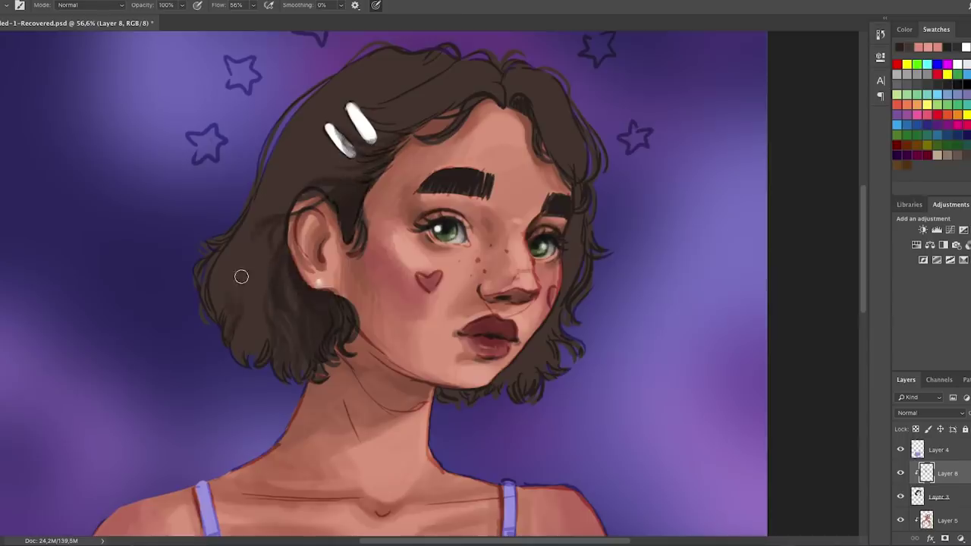
drag(444, 383, 535, 379)
drag(562, 341, 521, 360)
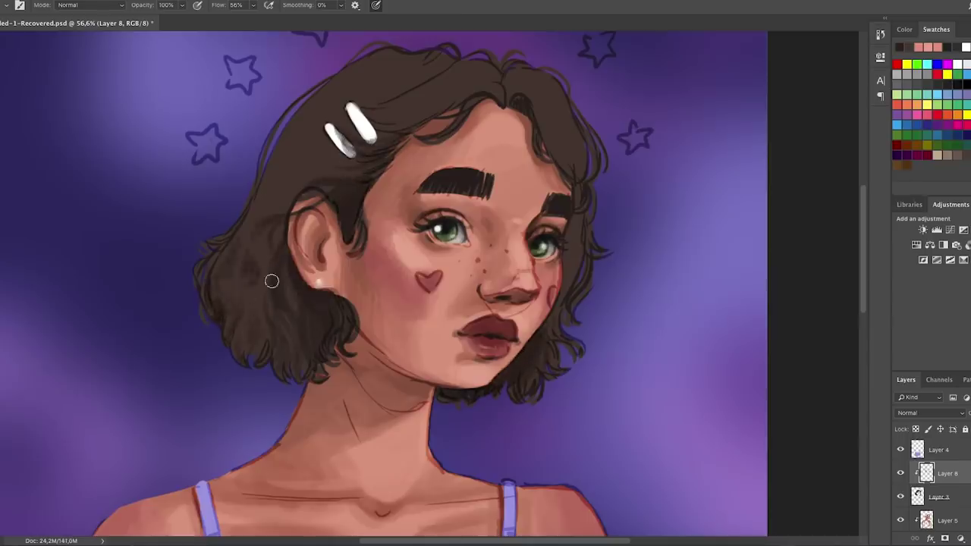
mouse_move(515, 90)
mouse_down()
mouse_move(546, 120)
mouse_move(577, 205)
mouse_move(569, 296)
mouse_up()
Shift the hue of the galaxy background on Layer 0 from purple to green and reduce its saturation.
key(ctrl+minus)
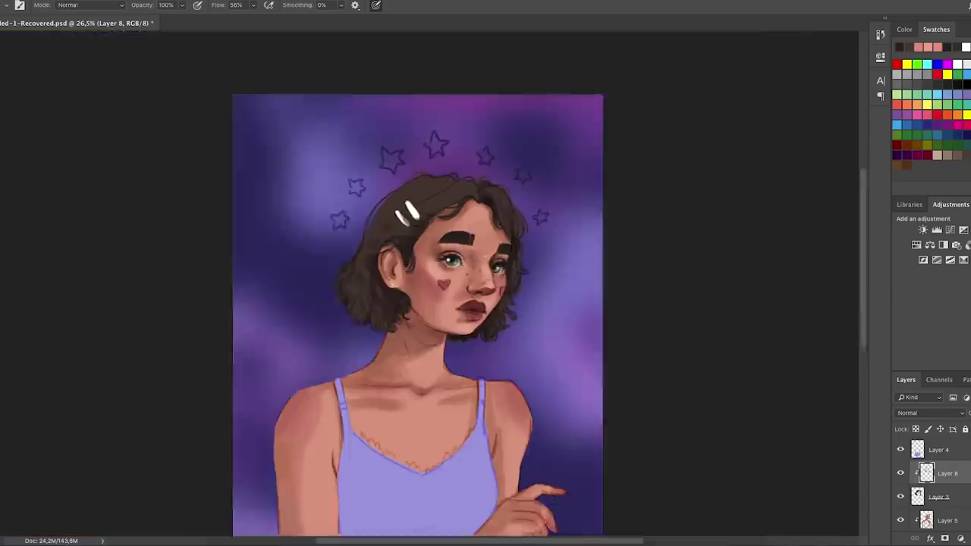
click(938, 520)
click(250, 91)
drag(512, 114, 769, 119)
drag(717, 185, 711, 216)
key(Return)
Paint more dark strands through the hair on Layer 8 and repaint the hair clips white.
key(alt+bracketright)
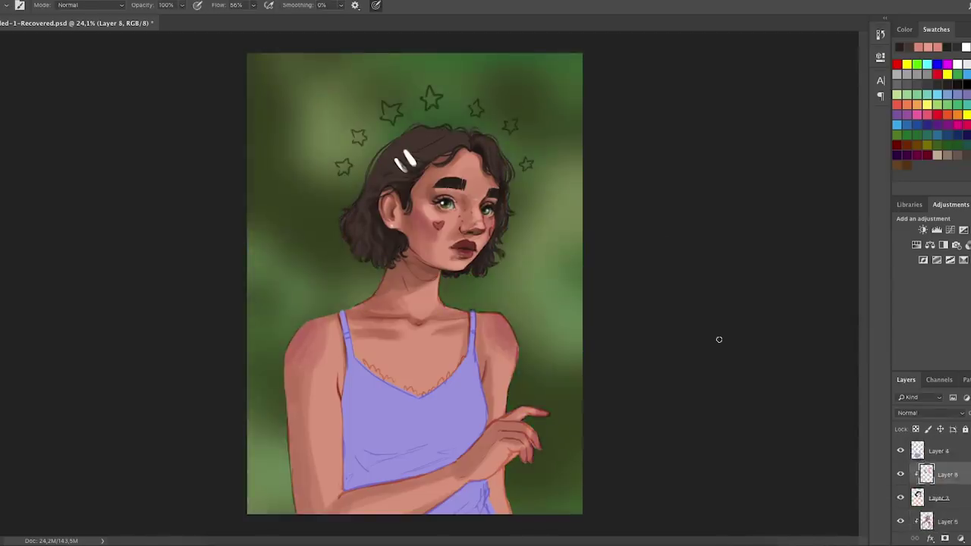
key(b)
scroll(463, 197, up, 3)
drag(519, 264, 509, 314)
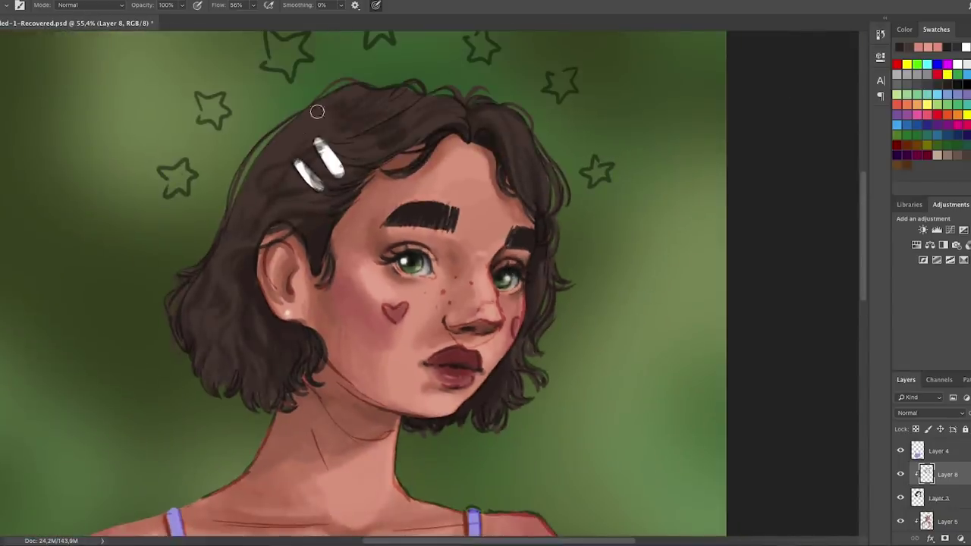
scroll(577, 118, down, 3)
key(i)
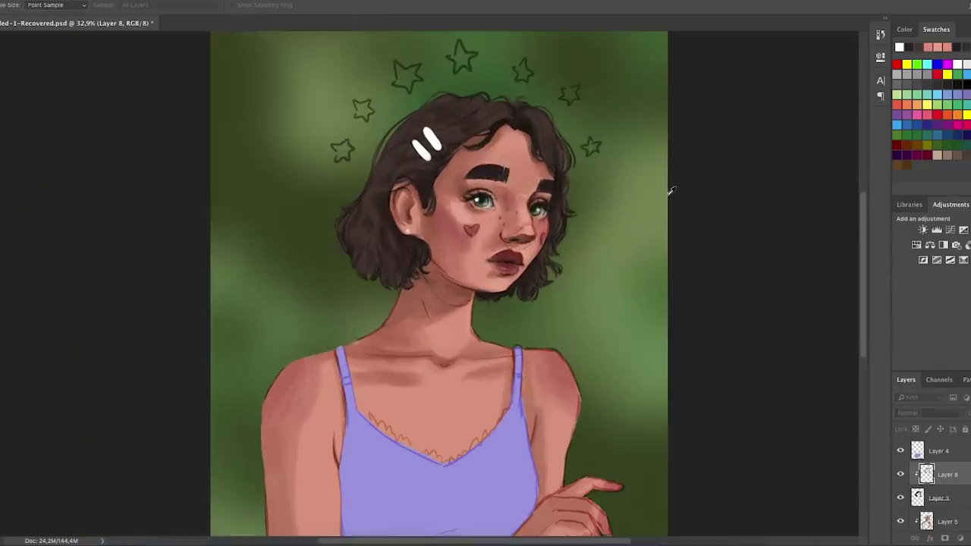
key(ctrl+alt+b)
key(Escape)
key(b)
key(alt+bracketleft)
key(alt+bracketleft)
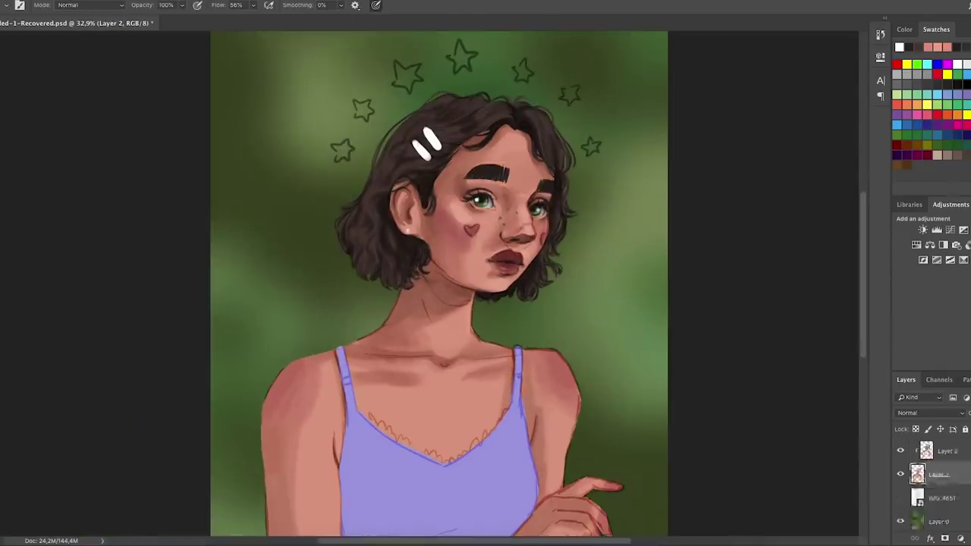
Lighten the camisole on Layer 4 to a pale lavender with a colour adjustment.
click(938, 452)
key(ctrl+alt+b)
key(Tab)
key(Return)
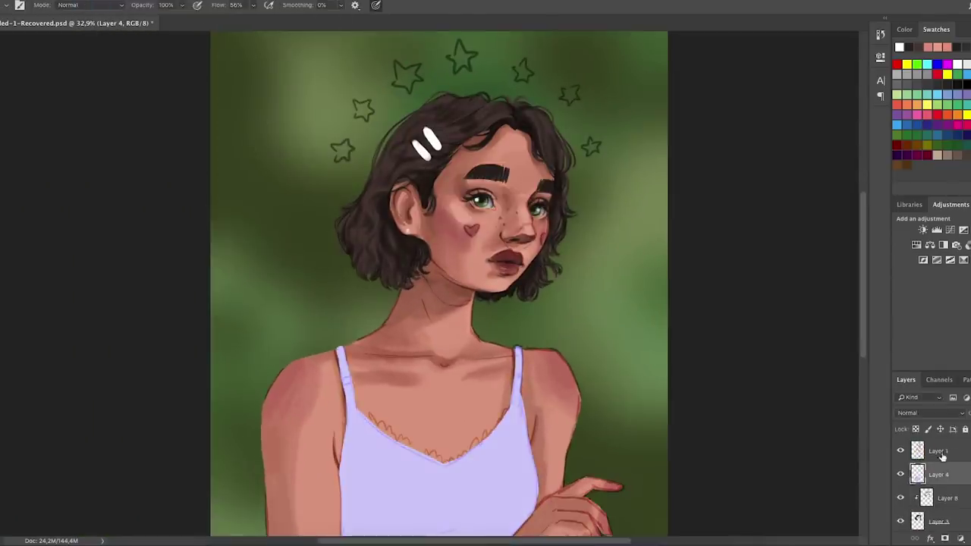
Deepen the shadow between the near eye and nose bridge on Layer 5 with sampled tones, undoing unwanted strokes.
key(alt+bracketleft)
key(alt+bracketleft)
key(alt+bracketleft)
scroll(599, 175, up, 5)
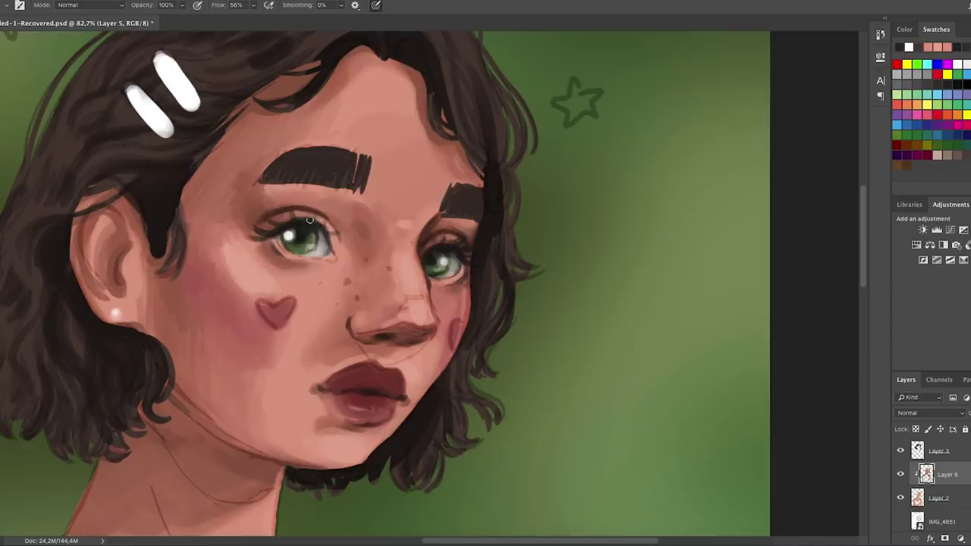
key(alt+super+z)
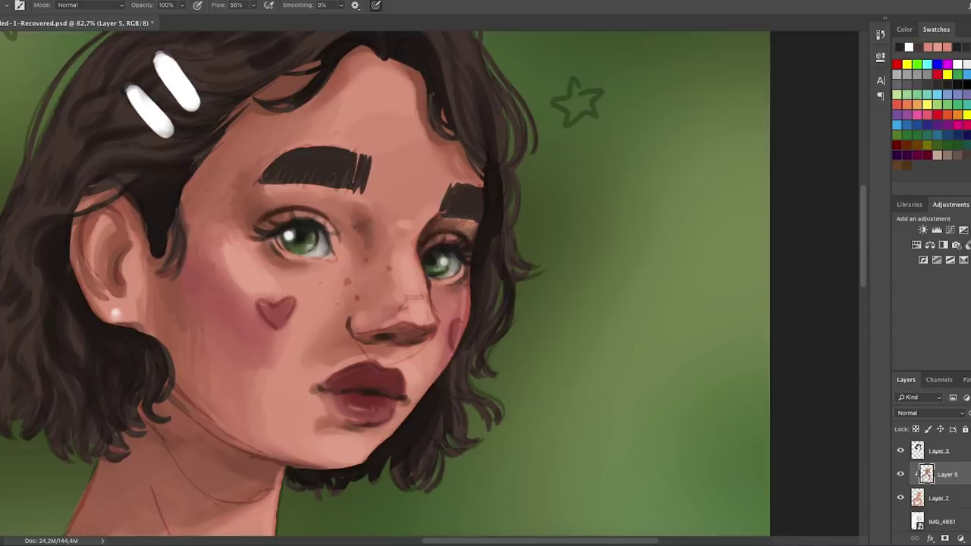
key(i)
click(358, 217)
key(b)
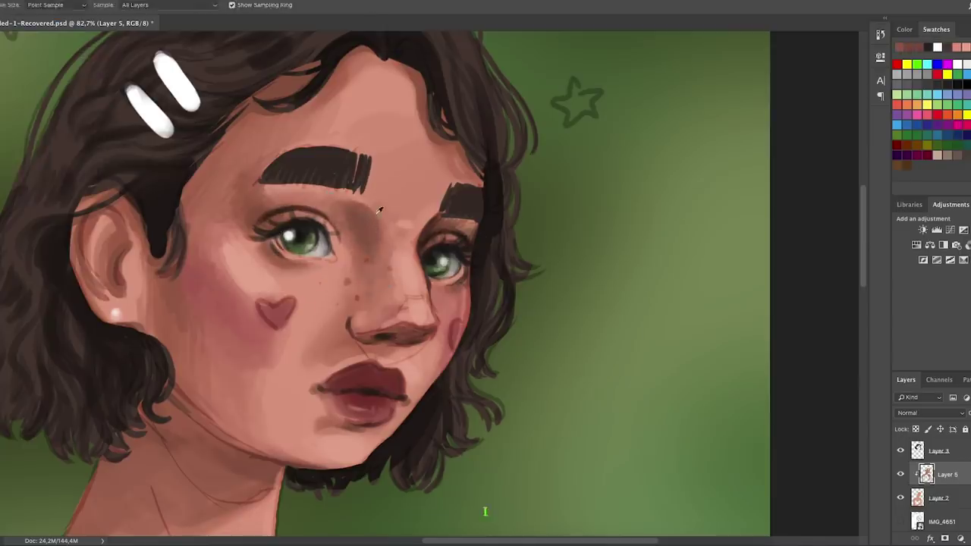
key(alt+super+z)
Soften the underside of the nose and shade the skin between nose and lips with a sampled tone.
key(i)
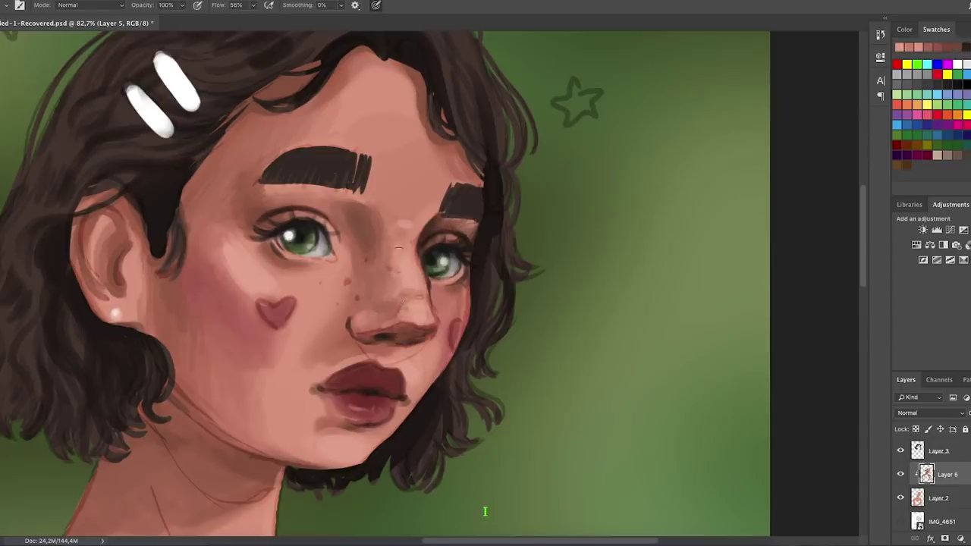
click(361, 338)
key(b)
drag(376, 346, 406, 354)
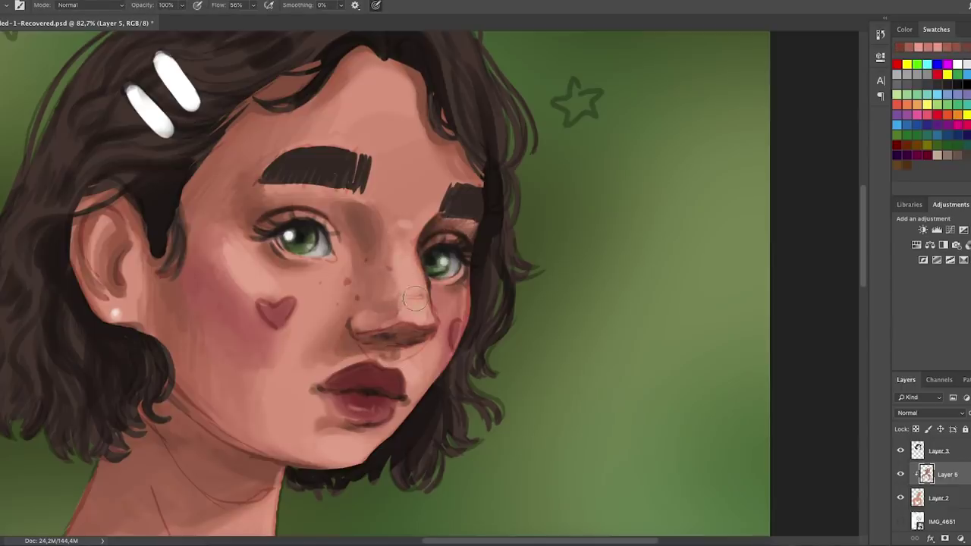
Blend the shadow on the neck below the jaw with a sampled skin tone, covering the sketch lines.
scroll(210, 481, down, 3)
key(i)
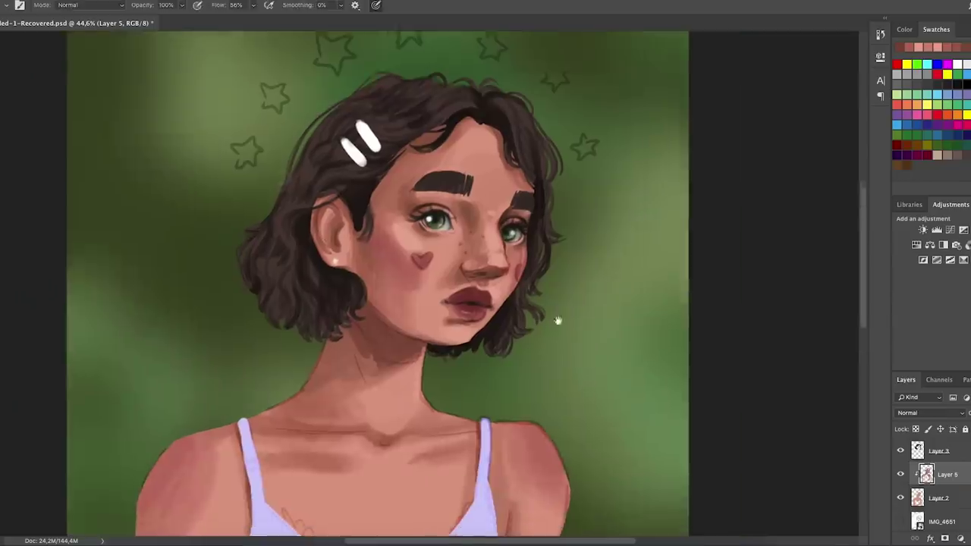
click(369, 349)
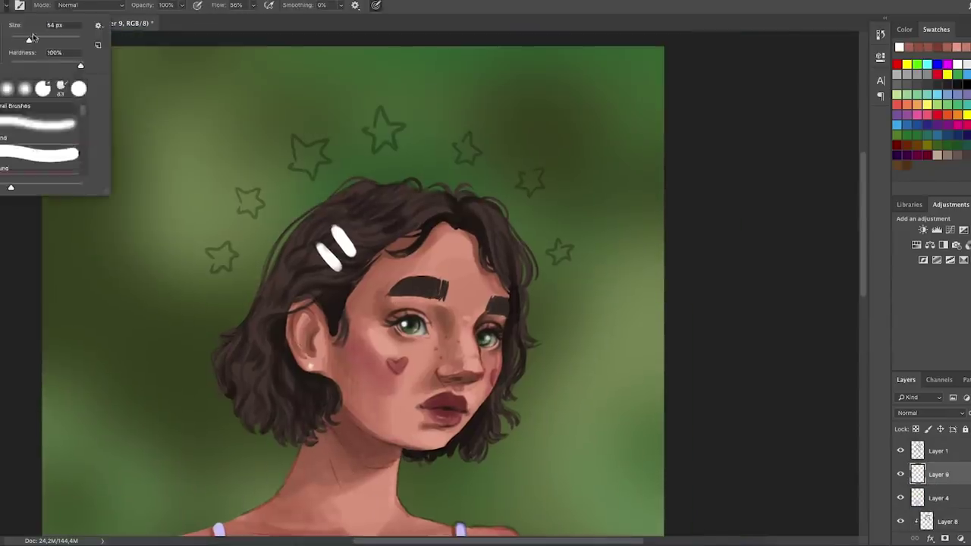
Paint the seven crown stars solid white on a new layer with a hard round brush, redoing the last star.
click(468, 147)
click(530, 181)
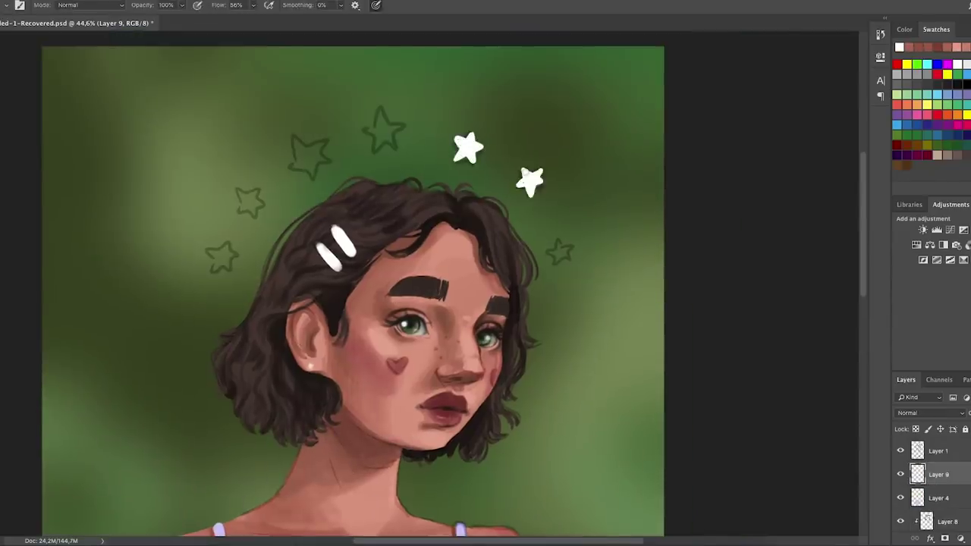
click(385, 127)
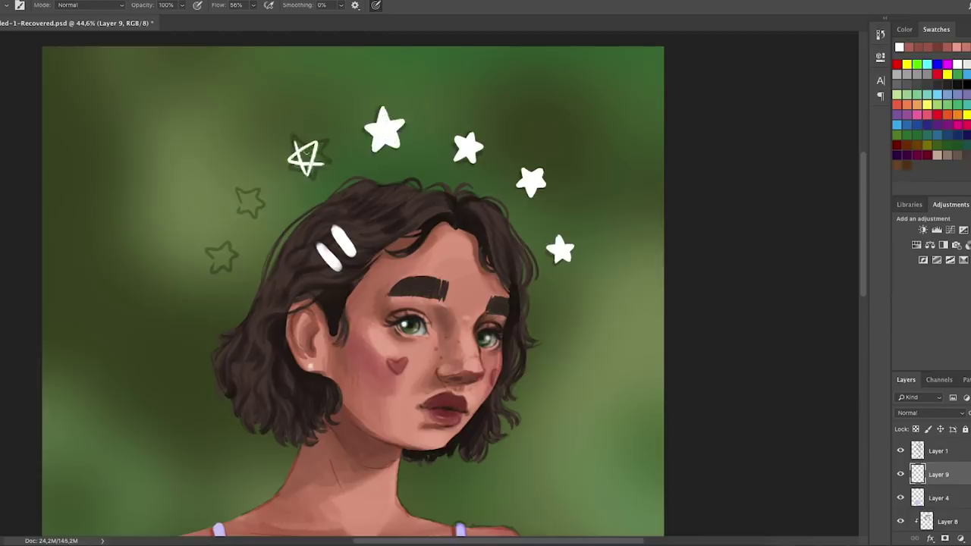
click(249, 202)
click(220, 257)
key(alt+super+z)
click(220, 256)
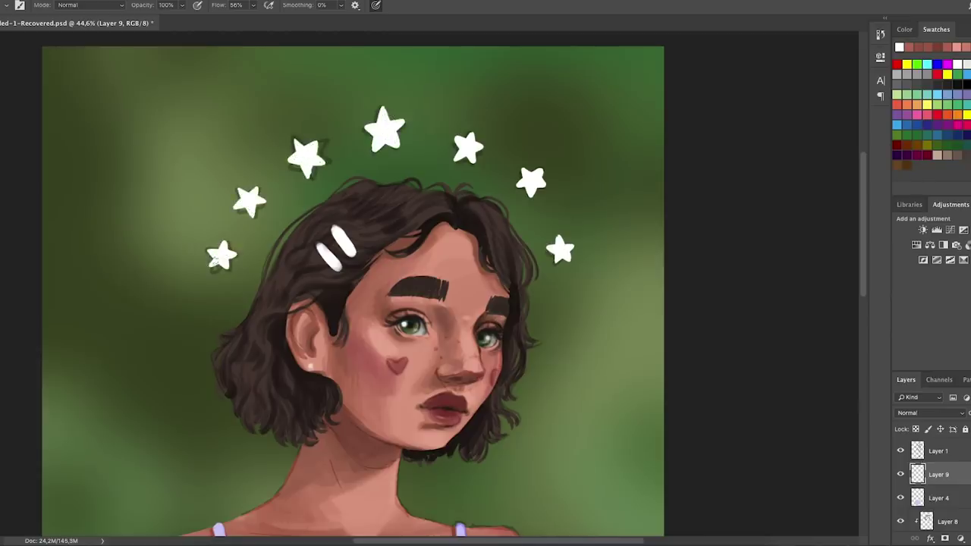
Clean up the rough edges of the white crown stars on Layer 9 with the Eraser and Brush.
scroll(227, 247, up, 1)
key(e)
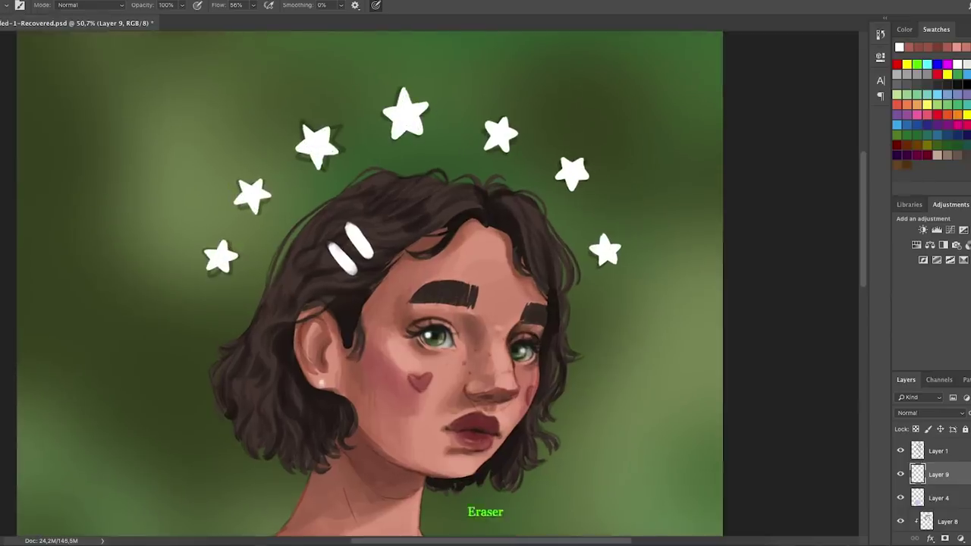
key(b)
key(alt+super+z)
Crop a narrow strip off the bottom of the canvas.
scroll(525, 114, down, 3)
key(c)
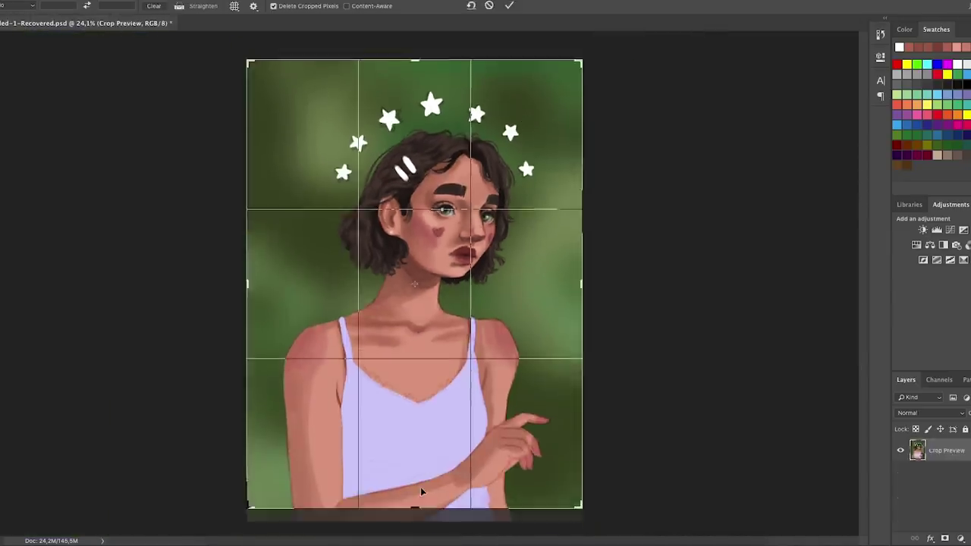
Refine the inner corners and waterlines of both eyes on Layer 5 with sampled light, pink and dark tones.
key(alt+bracketleft)
key(alt+bracketleft)
scroll(511, 188, down, 2)
scroll(461, 240, up, 5)
key(b)
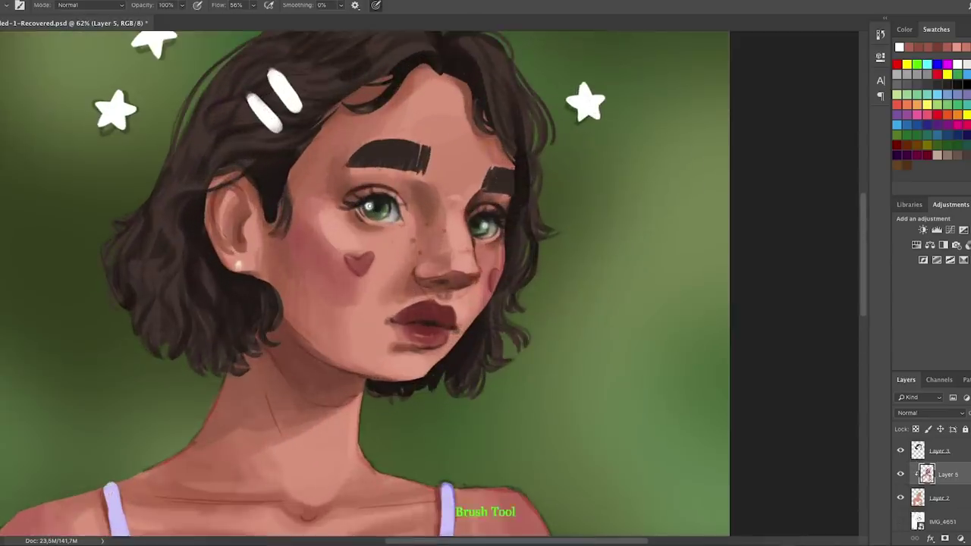
scroll(360, 215, up, 1)
key(b)
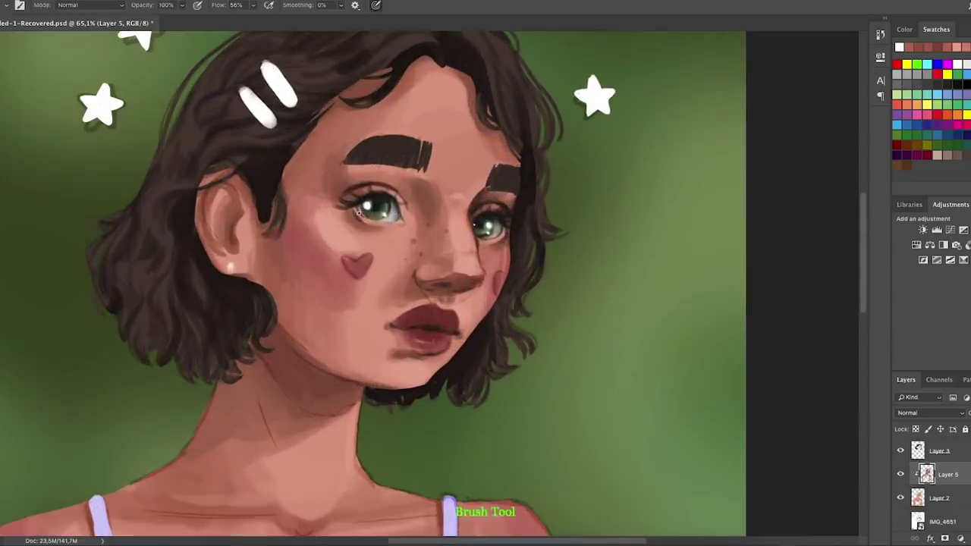
alt+click(484, 512)
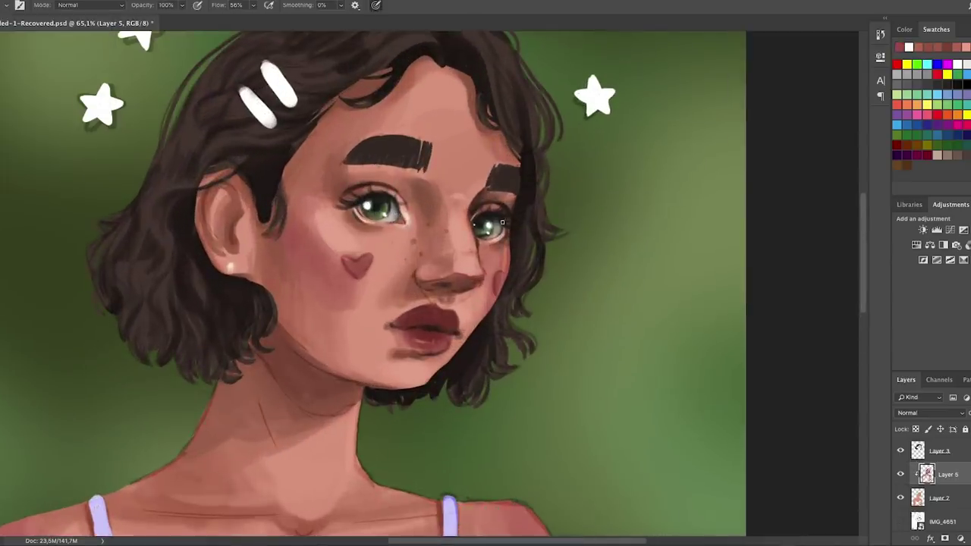
alt+click(408, 215)
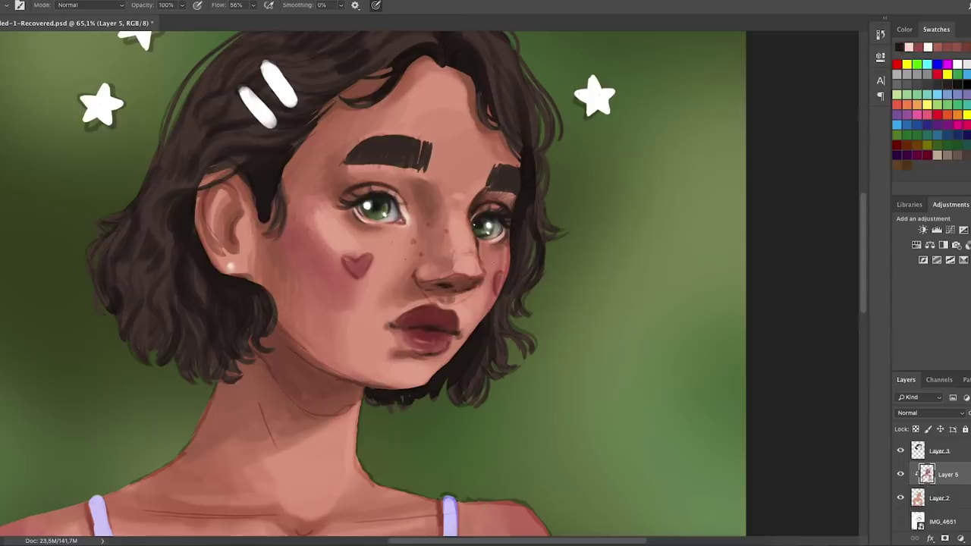
Dot dark freckles over both shoulders, the chest and the neck with a sampled reddish brown.
alt+click(493, 262)
scroll(371, 281, down, 5)
scroll(371, 280, up, 2)
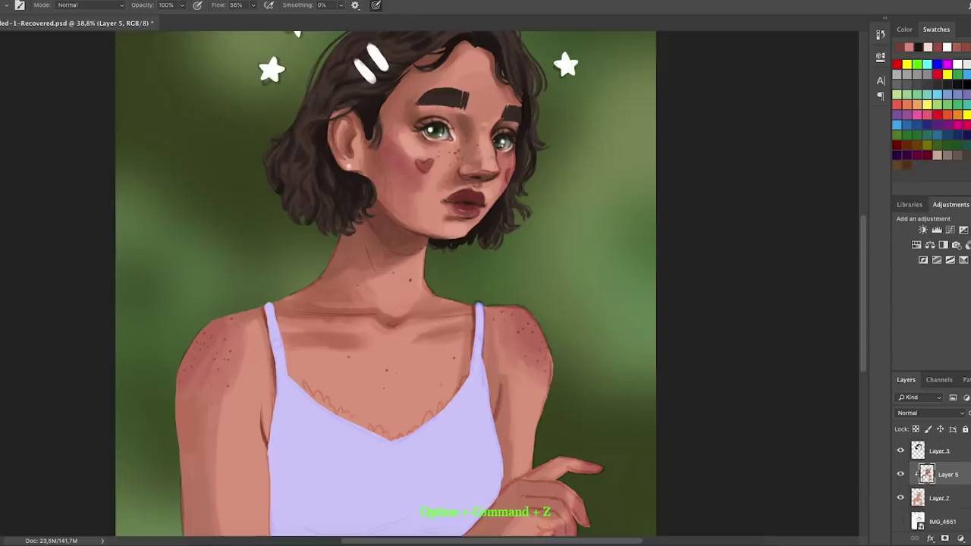
Add a new layer above Layer 5 and dot freckles on the face and small moles on the arms and hand.
key(ctrl+shift+alt+n)
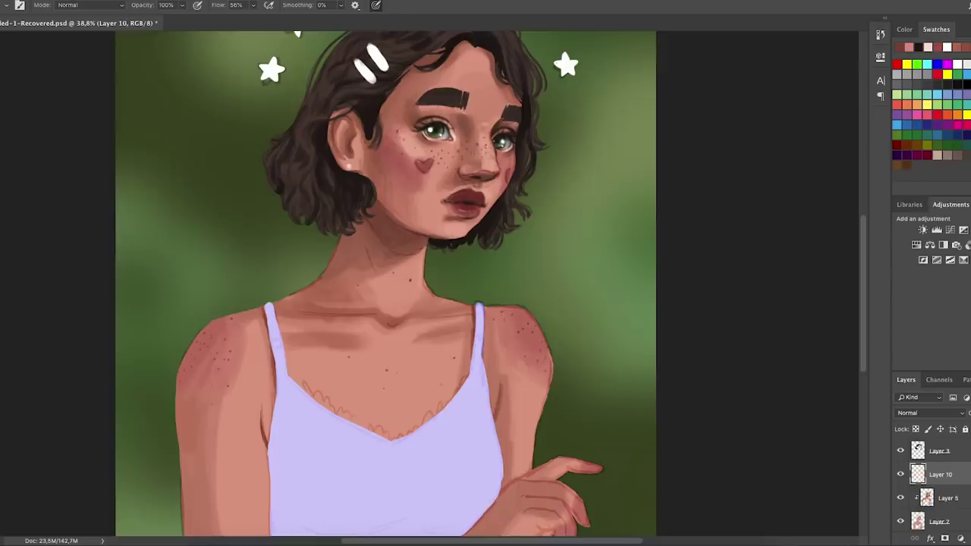
scroll(550, 435, down, 3)
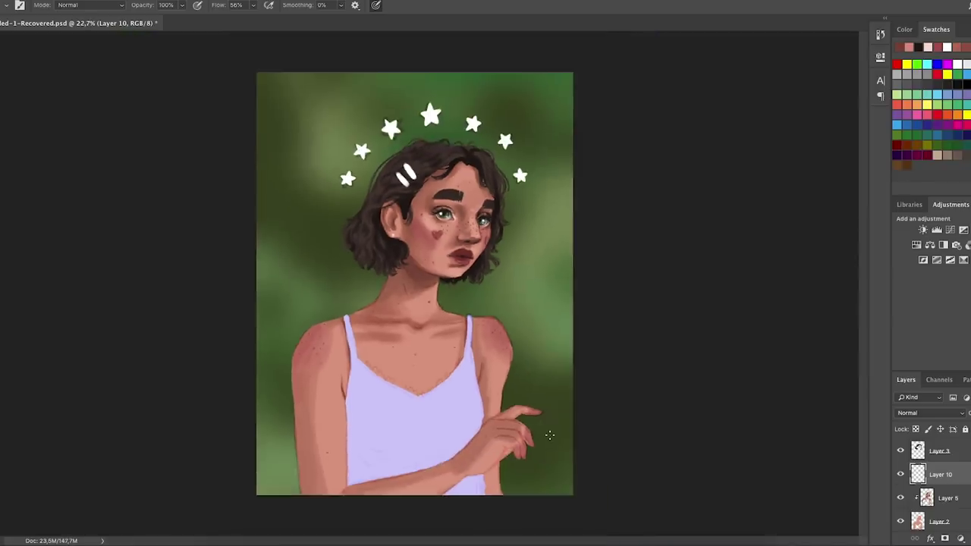
scroll(550, 435, up, 4)
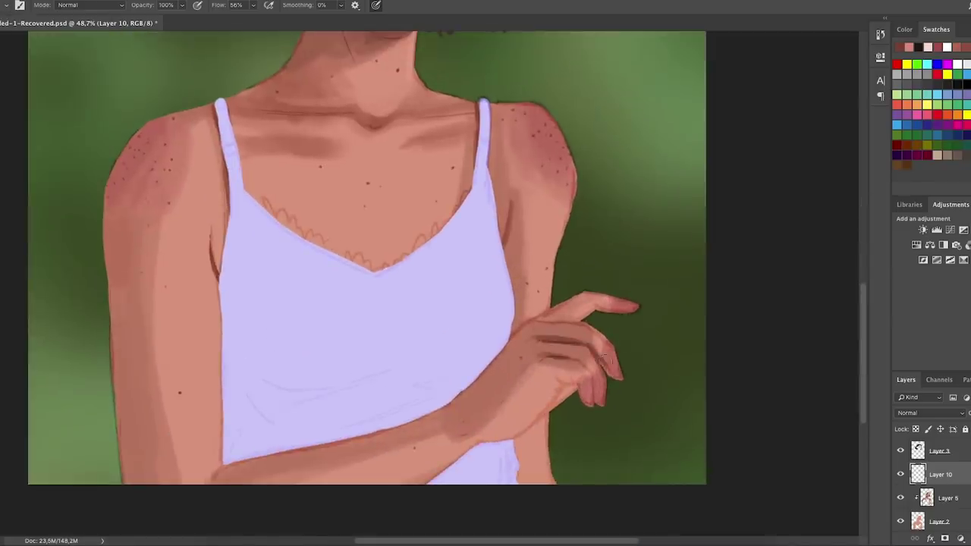
Paint over the hand's sketch lines and darken the lower edge of the palm and wrist on Layer 5.
key(ctrl+alt+z)
key(ctrl+alt+z)
key(ctrl+alt+z)
key(ctrl+alt+z)
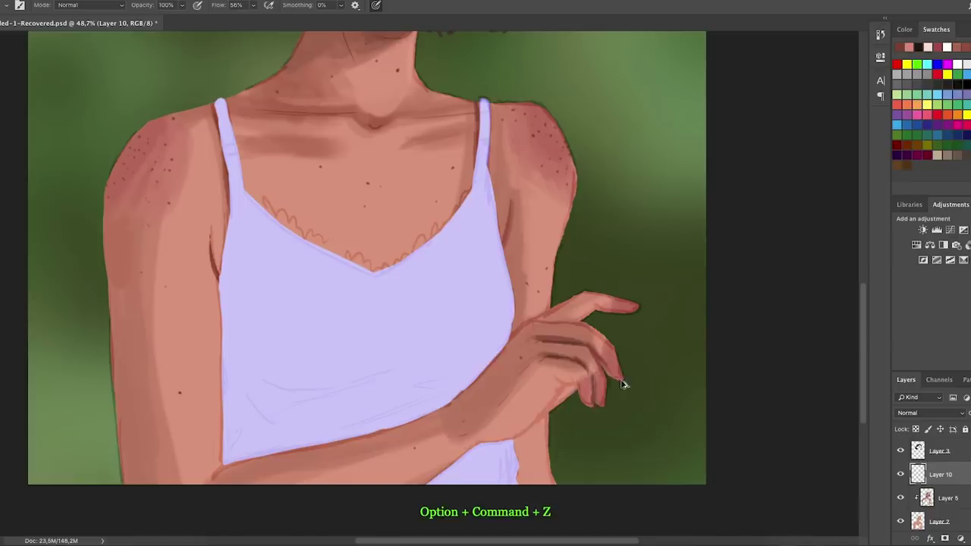
drag(607, 349, 561, 341)
drag(485, 455, 578, 388)
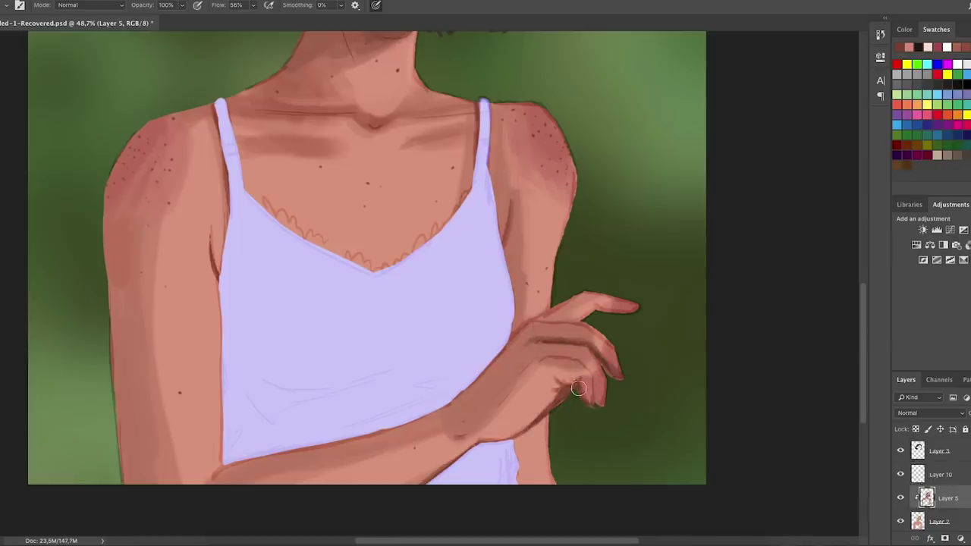
Deepen the shadows between the fingers, at the base of the index finger and in the palm crease.
key(ctrl+alt+z)
key(ctrl+alt+z)
key(ctrl+alt+z)
key(ctrl+alt+z)
key(ctrl+alt+z)
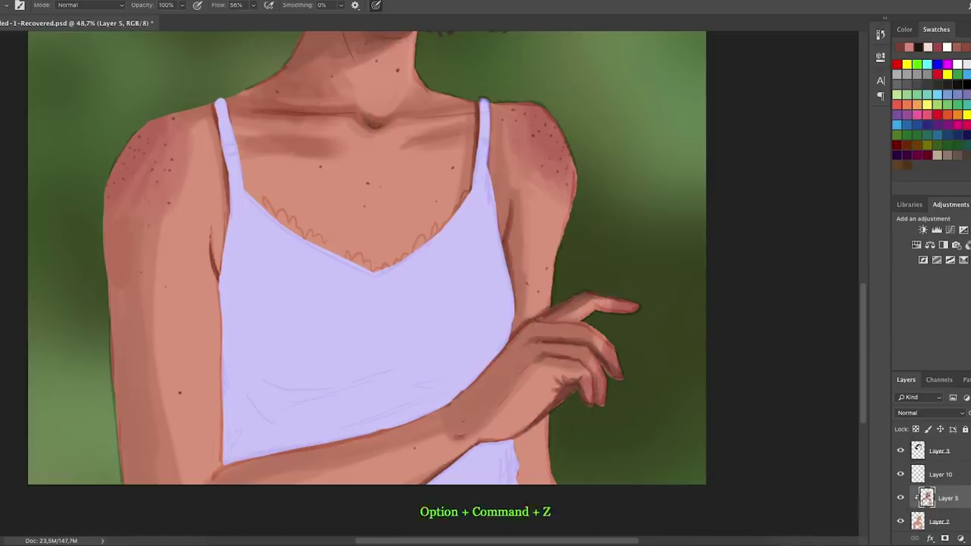
key(ctrl+alt+z)
key(ctrl+alt+z)
Shade the back of the hand and wrist and darken the forearm's upper edge, undoing unwanted strokes.
drag(538, 343, 464, 416)
key(ctrl+alt+z)
drag(536, 332, 459, 423)
key(ctrl+alt+z)
key(ctrl+alt+z)
key(ctrl+alt+z)
key(ctrl+alt+z)
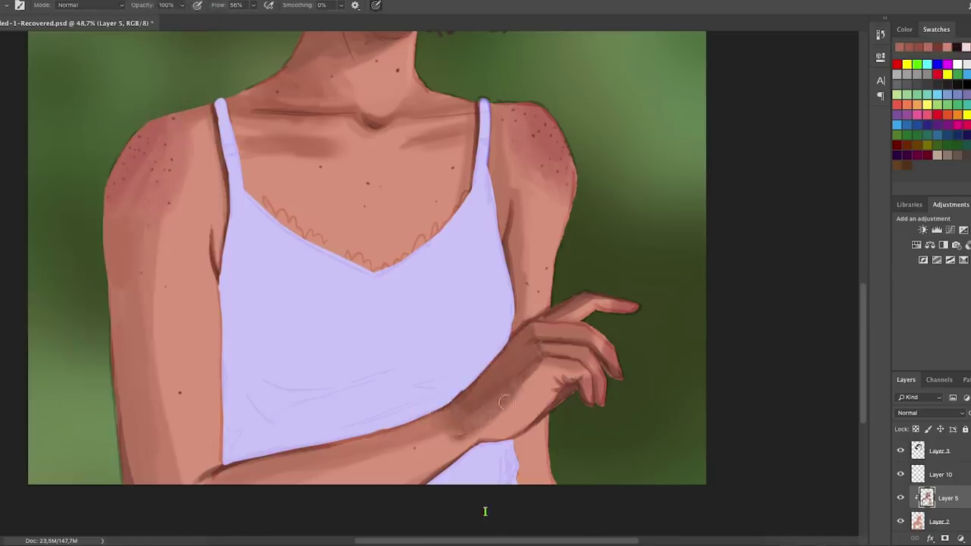
Blend the shadow tones across the hand, forearm and near upper arm with sampled skin tones.
key(ctrl+alt+z)
key(ctrl+alt+z)
key(ctrl+alt+z)
key(ctrl+alt+z)
key(ctrl+alt+z)
key(ctrl+alt+z)
key(ctrl+alt+z)
key(ctrl+alt+z)
key(ctrl+alt+z)
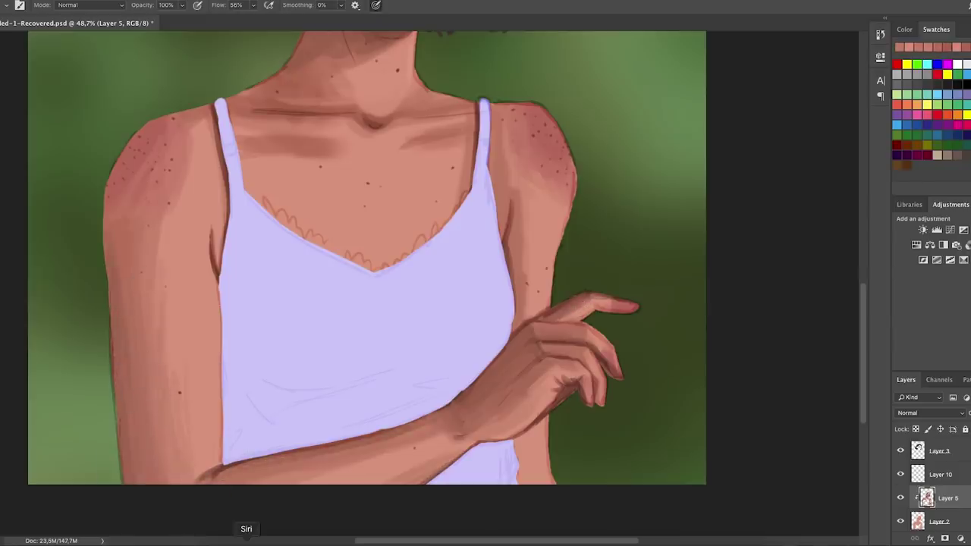
Paint the fingernails dark red and shade the part of the far arm below the wrist.
scroll(227, 524, up, 2)
key(ctrl+alt+z)
key(ctrl+alt+z)
key(ctrl+alt+z)
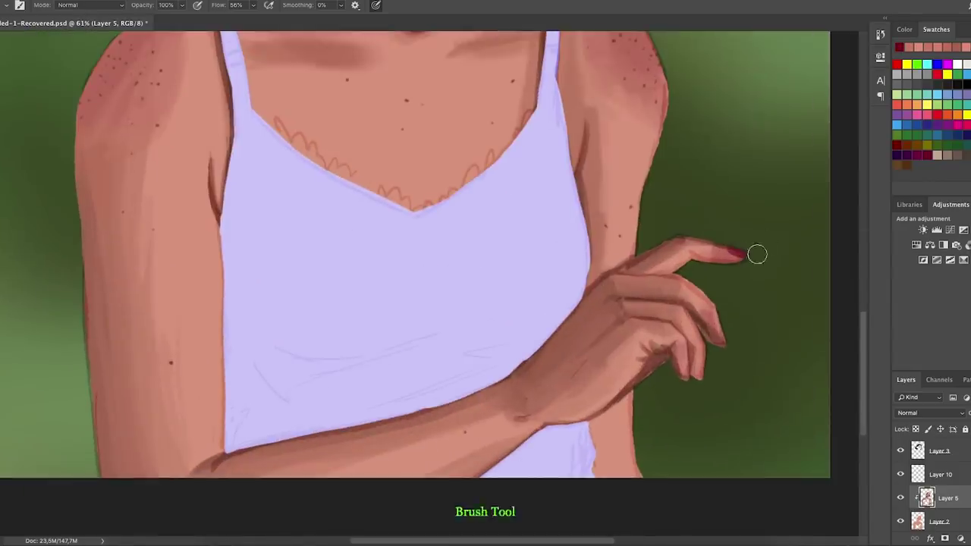
key(ctrl+alt+z)
key(ctrl+alt+z)
key(ctrl+alt+z)
key(ctrl+alt+z)
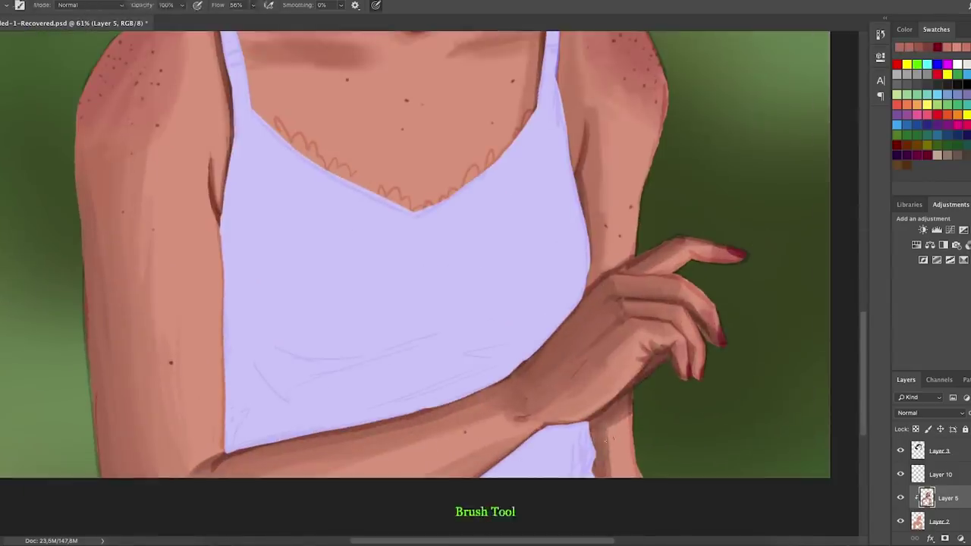
Shade the far arm beside the top and above the hand, blending the forearm shadow with sampled tones.
key(ctrl+alt+z)
key(ctrl+alt+z)
key(ctrl+alt+z)
key(ctrl+alt+z)
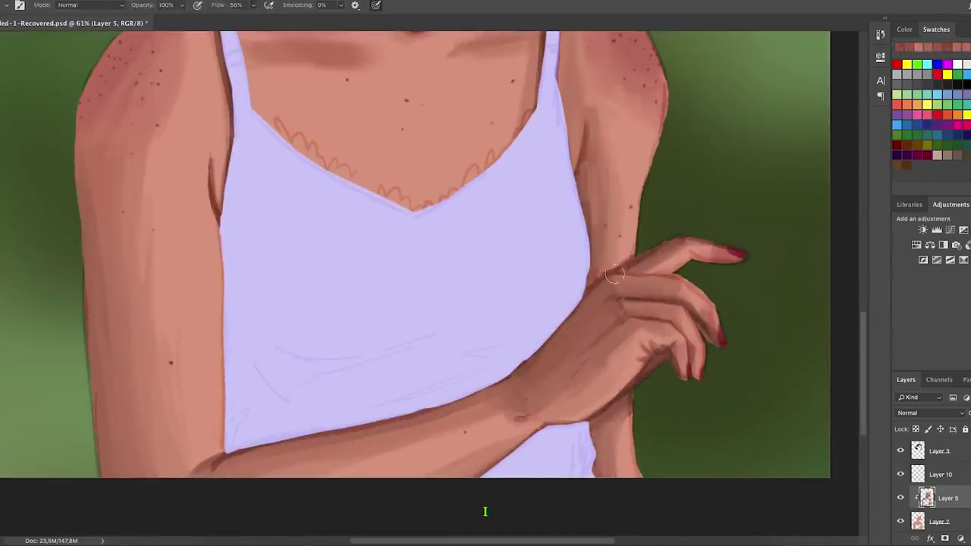
key(ctrl+alt+z)
key(ctrl+alt+z)
key(ctrl+alt+z)
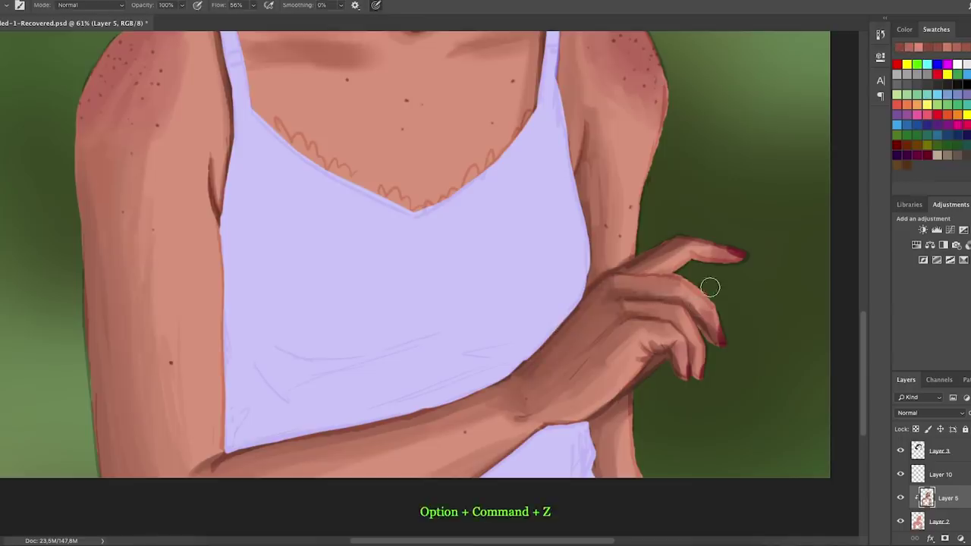
Smooth the knuckles, finger bases and palm crease with sampled skin tones, undoing unwanted strokes.
key(i)
key(b)
key(ctrl+alt+z)
key(ctrl+alt+z)
key(ctrl+alt+z)
key(ctrl+alt+z)
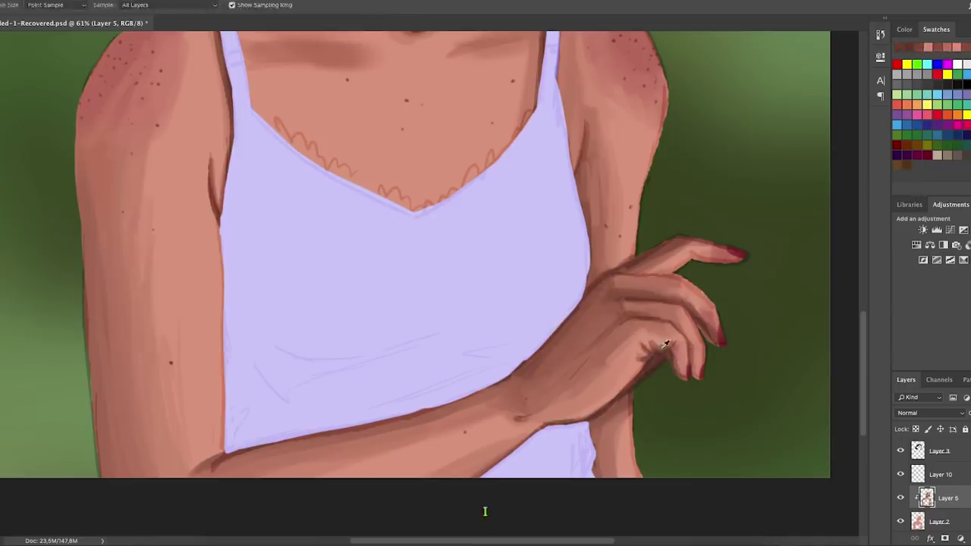
key(ctrl+alt+z)
key(ctrl+alt+z)
key(ctrl+alt+z)
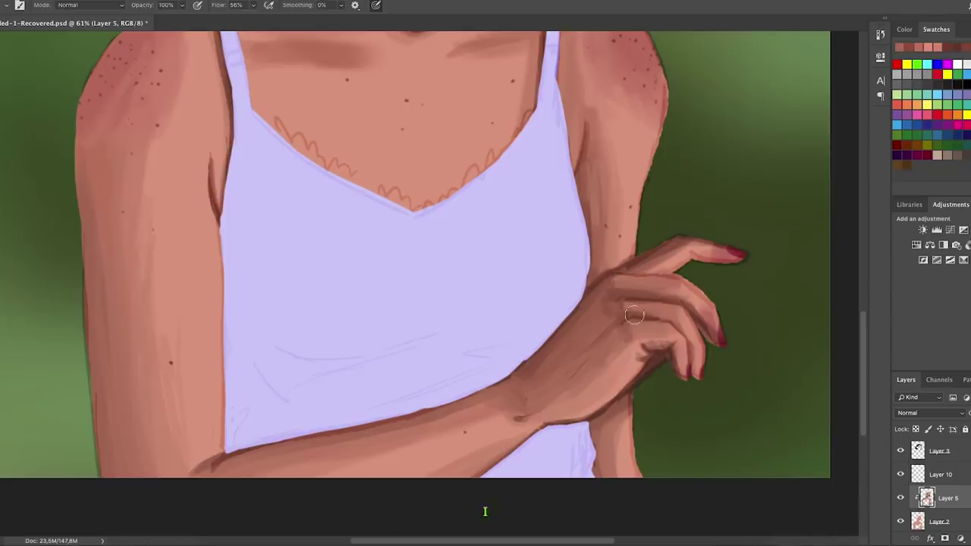
Blend the near shoulder's blush into the upper arm using a larger brush and sampled skin tones.
key(ctrl+0)
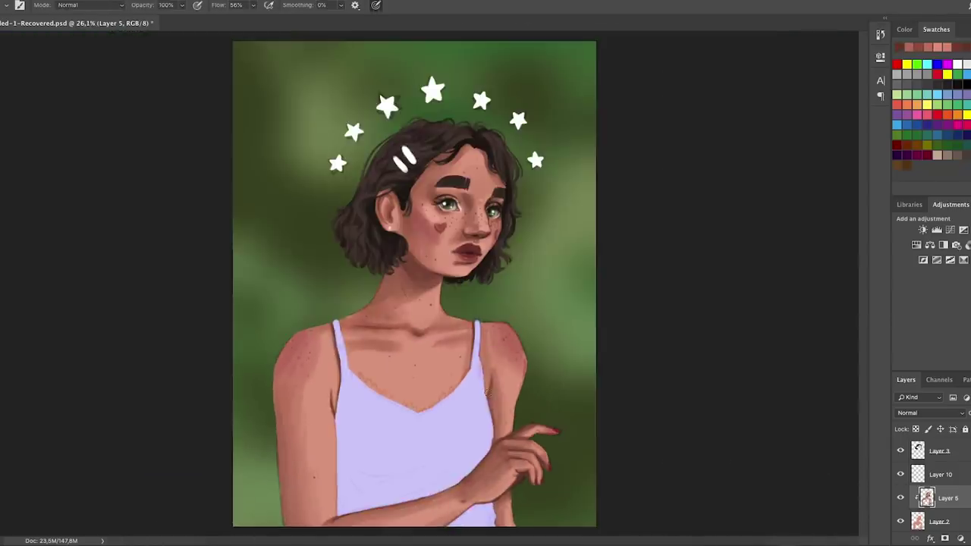
click(6, 5)
click(260, 473)
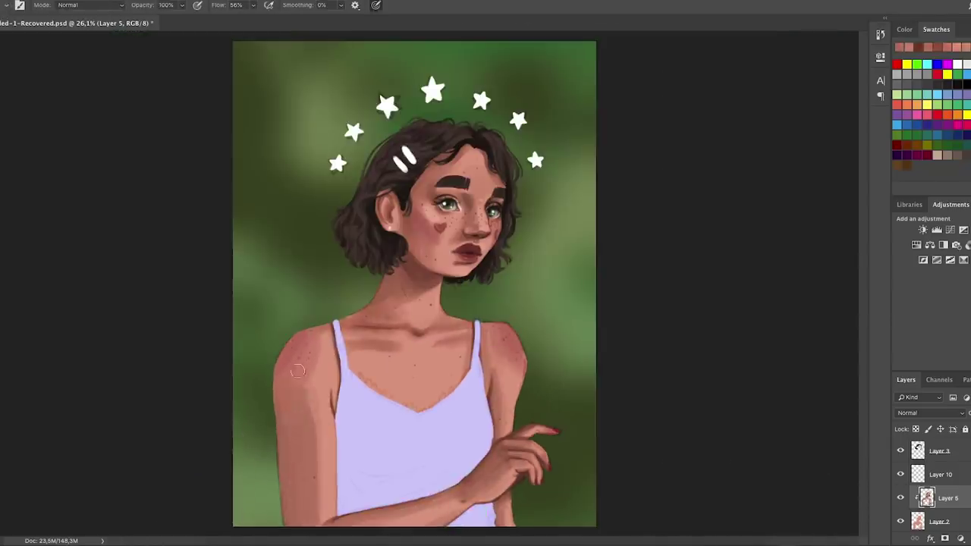
alt+click(289, 515)
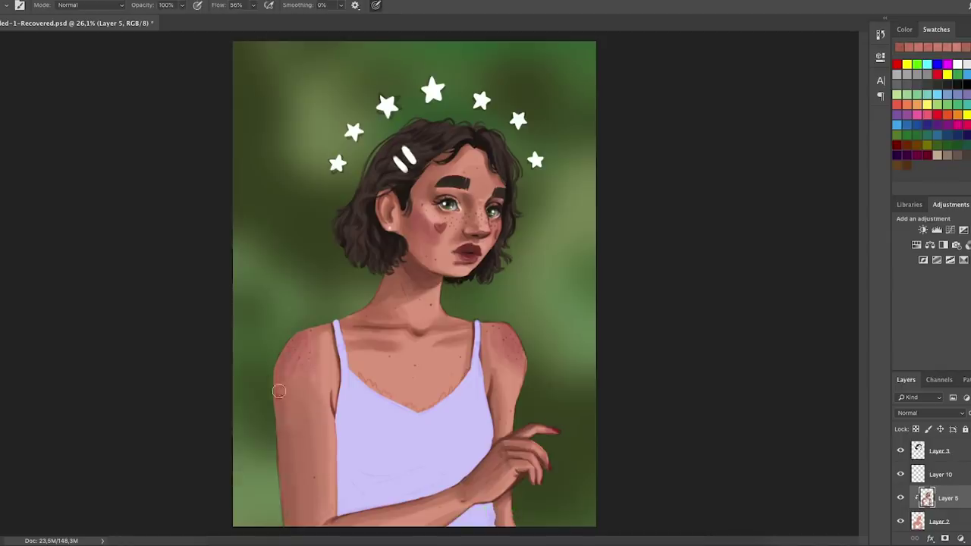
key(alt+super+z)
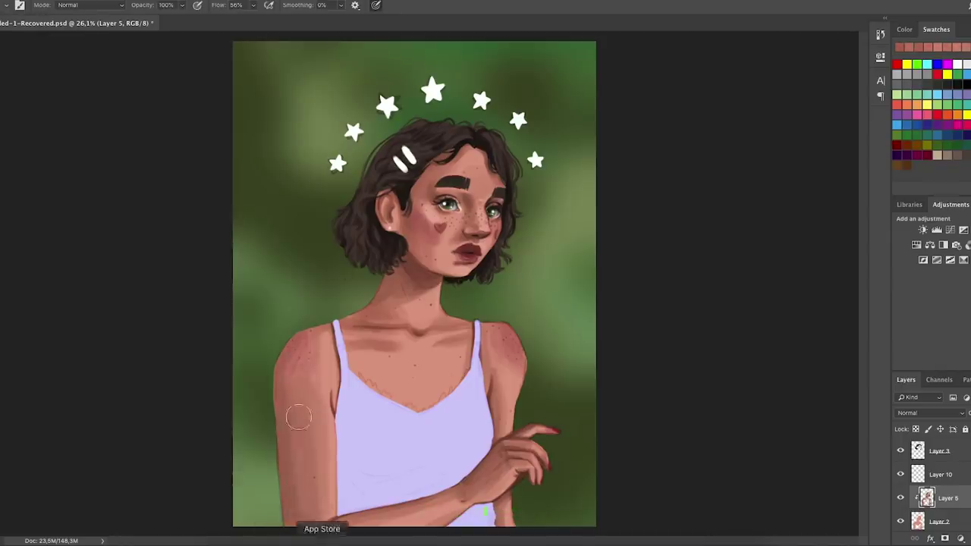
Shade the chest above the neckline with a sampled darker skin tone, softening the shadows below the collarbones.
drag(424, 379, 447, 402)
alt+click(410, 385)
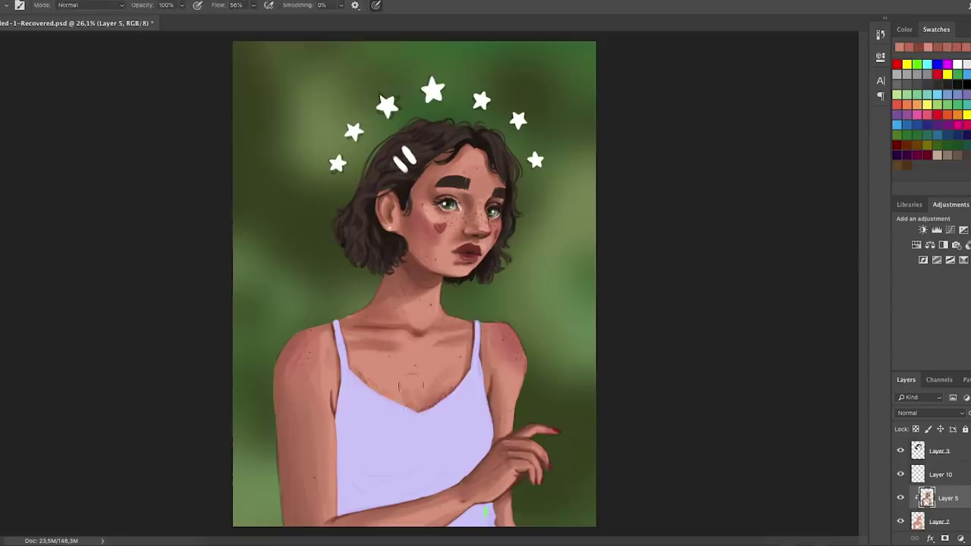
key(alt+super+z)
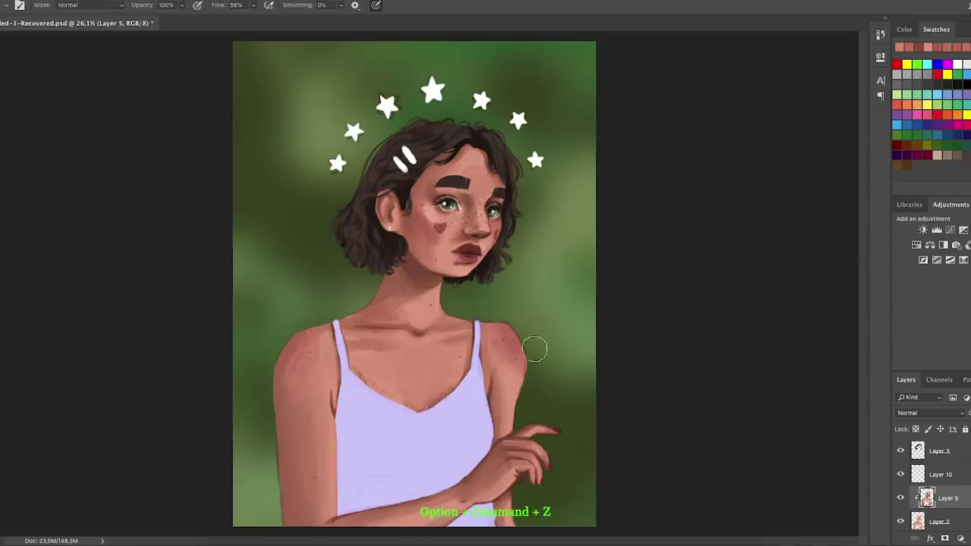
Trim the outer contour of the far shoulder and upper arm on Layer 2.
key(alt+bracketleft)
key(alt+super+z)
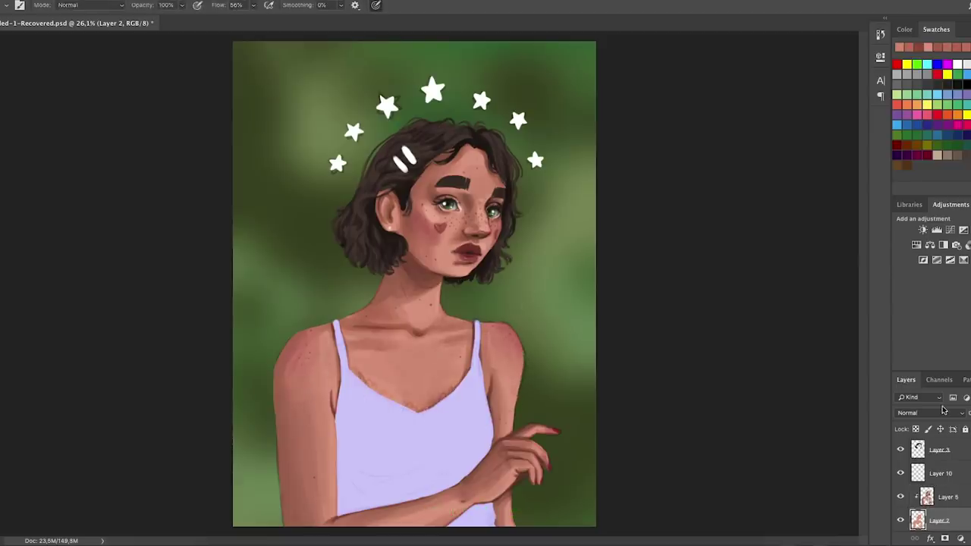
key(alt+super+z)
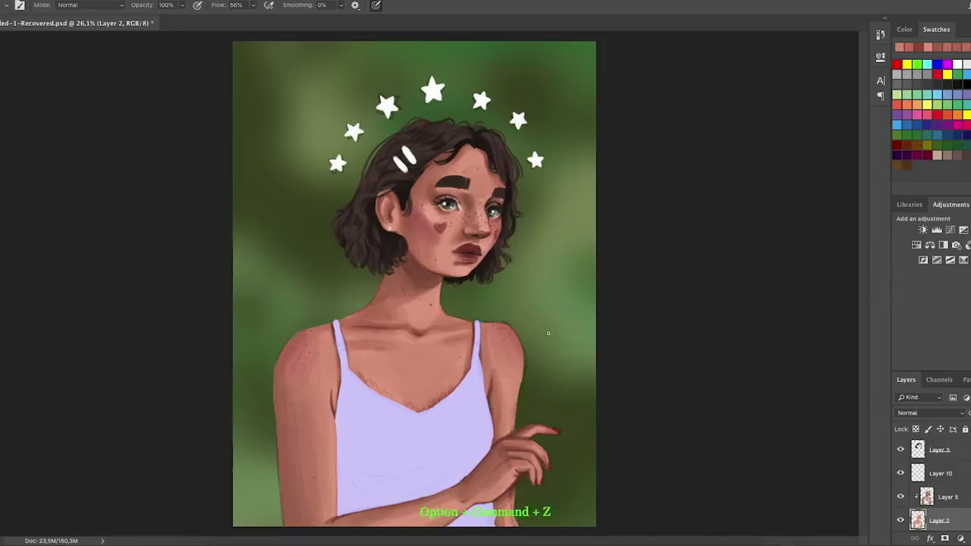
Clean up the skin outlines around the far shoulder, fingers and neck on Layer 2 with the Eraser and Brush.
scroll(519, 438, up, 5)
key(e)
scroll(556, 407, down, 1)
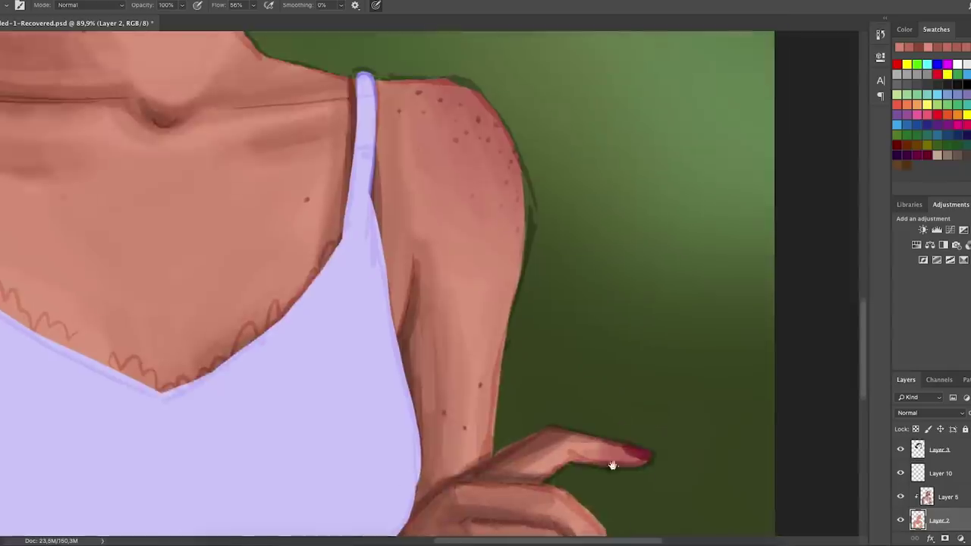
scroll(526, 215, down, 5)
key(alt+super+z)
key(b)
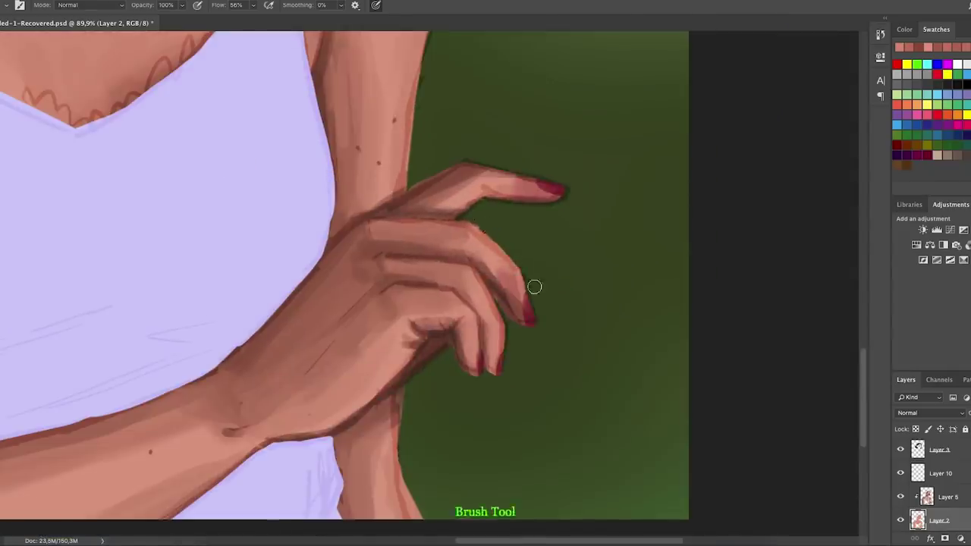
scroll(264, 129, up, 10)
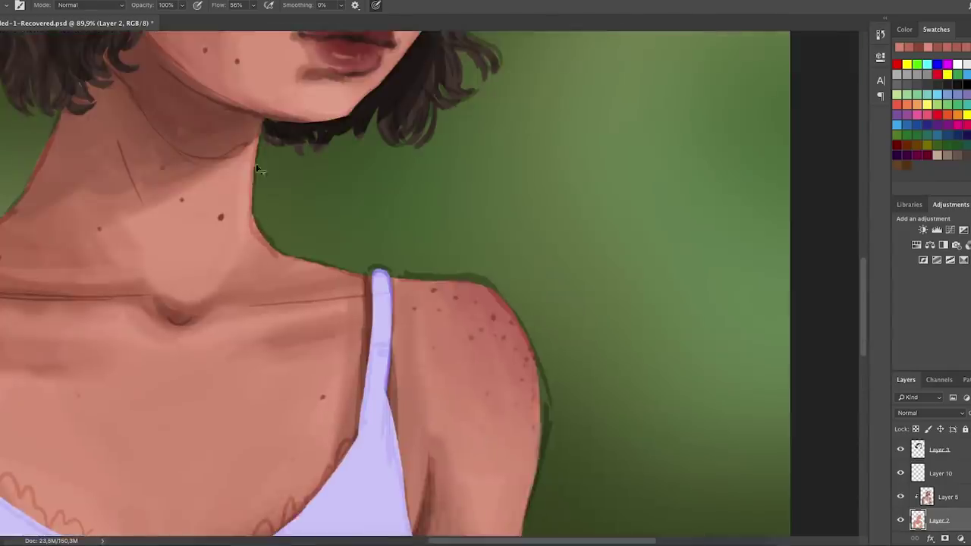
scroll(464, 178, up, 10)
scroll(463, 178, down, 5)
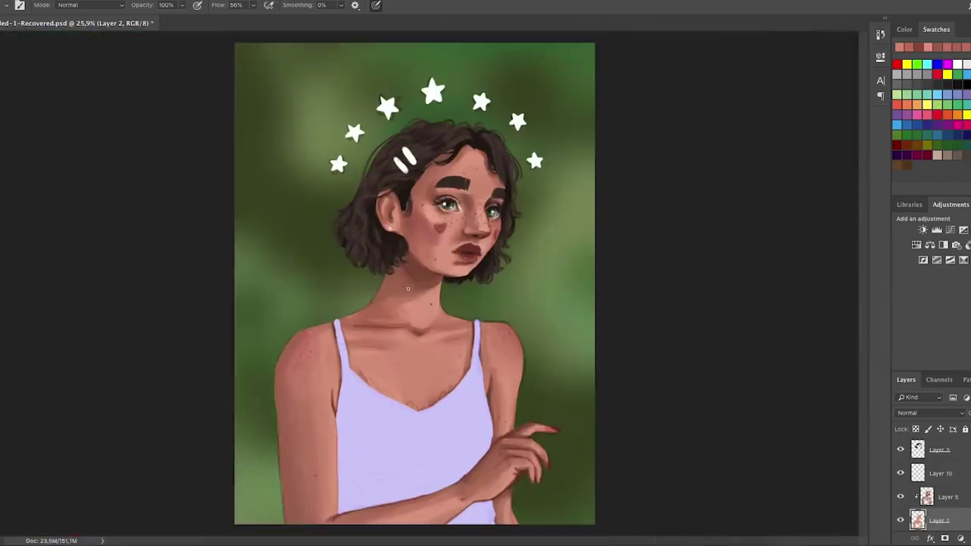
Darken the skin beside the top's armhole on Layer 5 and paint a scalloped lavender lace edge along the neckline on Layer 4.
key(alt+bracketright)
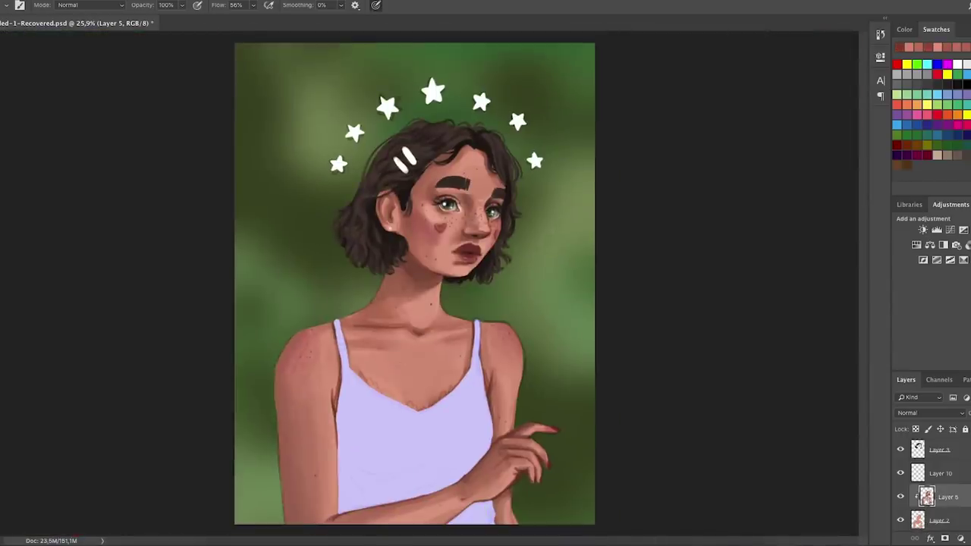
key(alt+bracketleft)
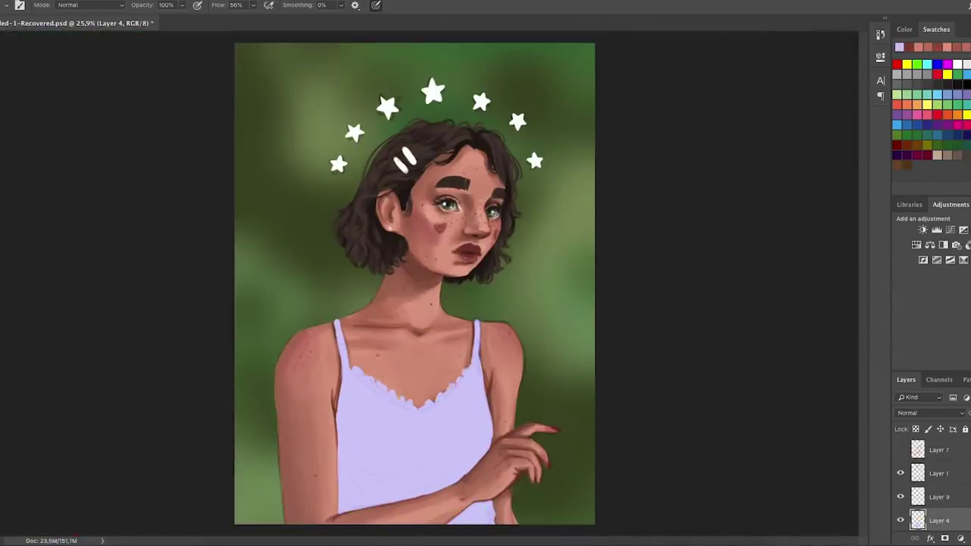
Paint soft white glows around the seven crown stars on a new layer and soften them with Gaussian Blur.
key(ctrl+z)
key(ctrl+shift+alt+n)
click(517, 122)
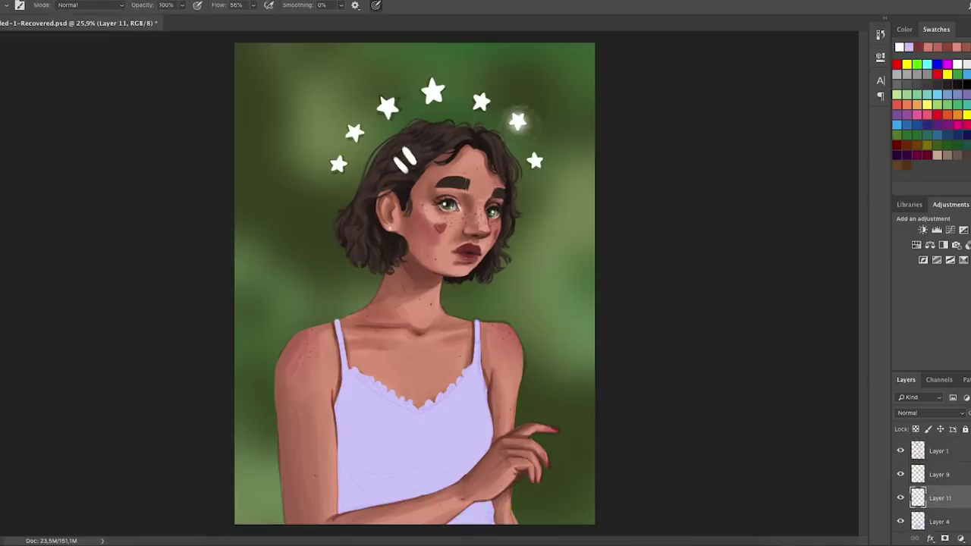
click(534, 161)
click(481, 101)
click(433, 91)
key(ctrl+z)
click(433, 91)
click(387, 106)
click(354, 133)
click(338, 164)
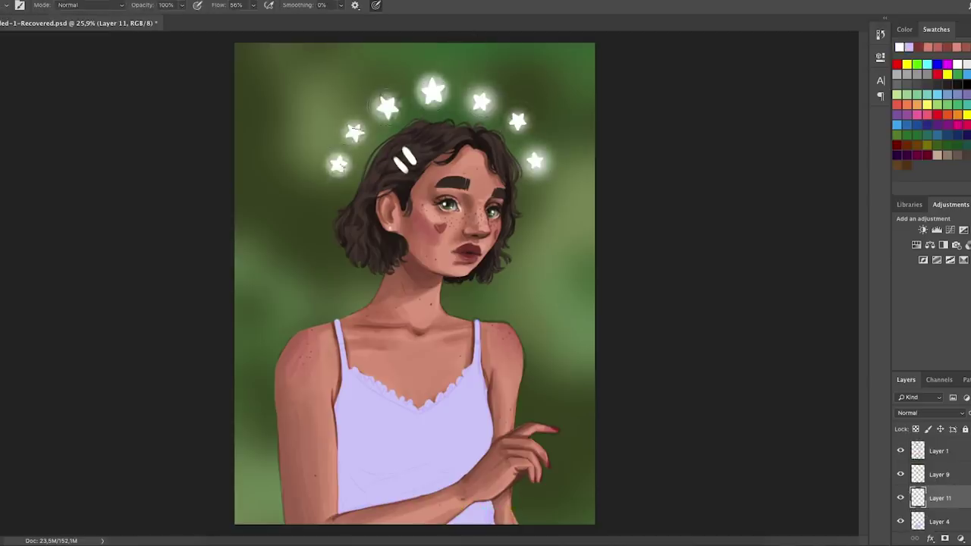
click(243, 5)
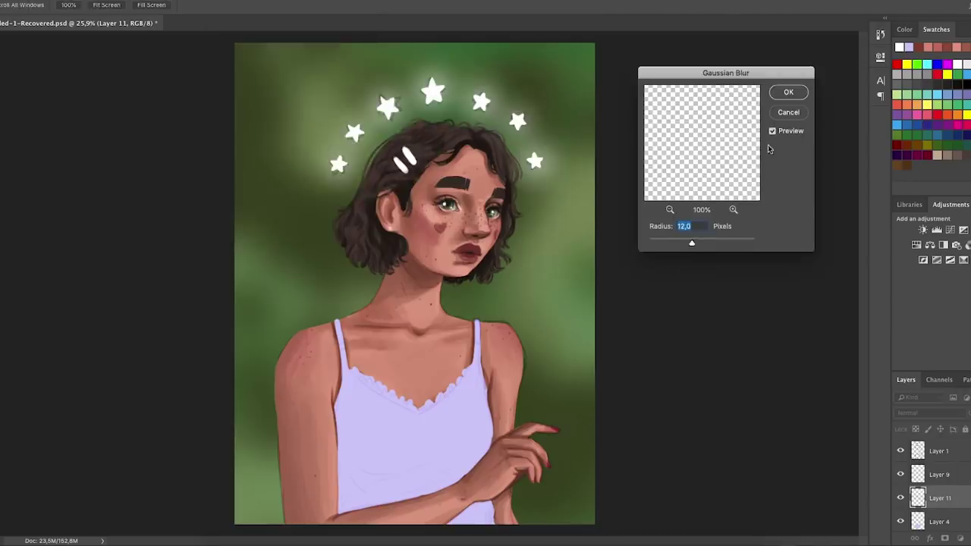
key(Return)
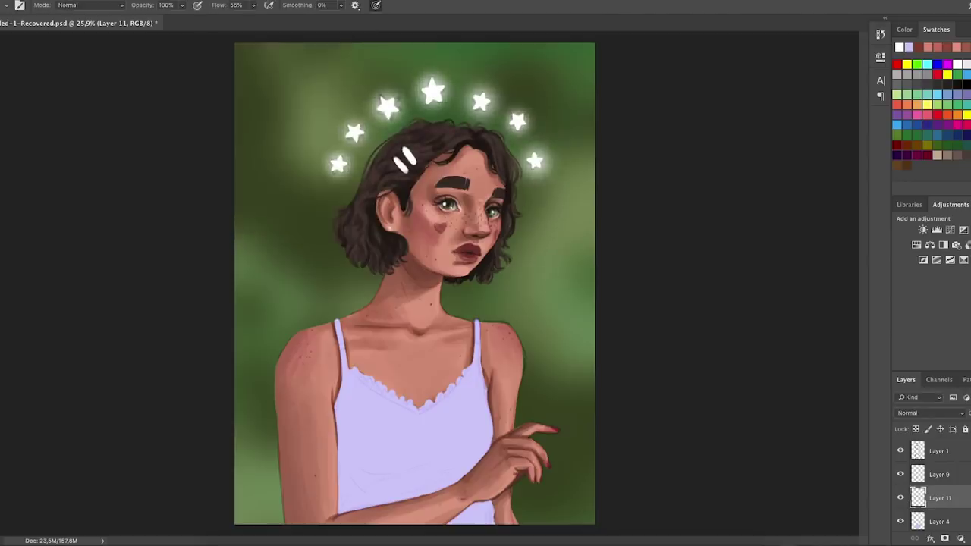
Show the Layer 7 sunlight overlay and shift the skin and hair layers, including Layer 8, toward warmer, richer colours.
scroll(901, 471, up, 1)
click(901, 450)
scroll(933, 477, down, 3)
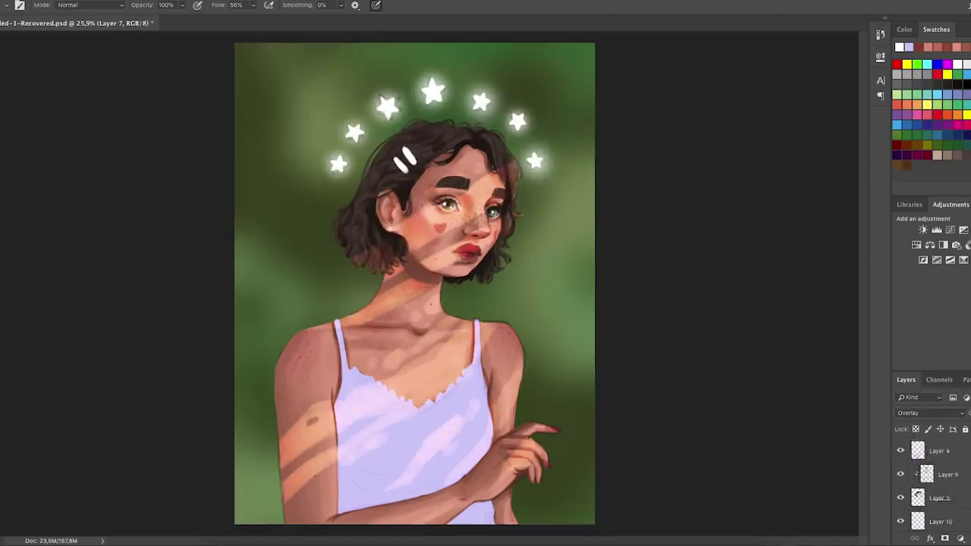
click(939, 473)
key(ctrl+shift+b)
key(Return)
key(ctrl+shift+b)
key(Return)
click(110, 2)
key(Escape)
key(ctrl+shift+b)
key(Return)
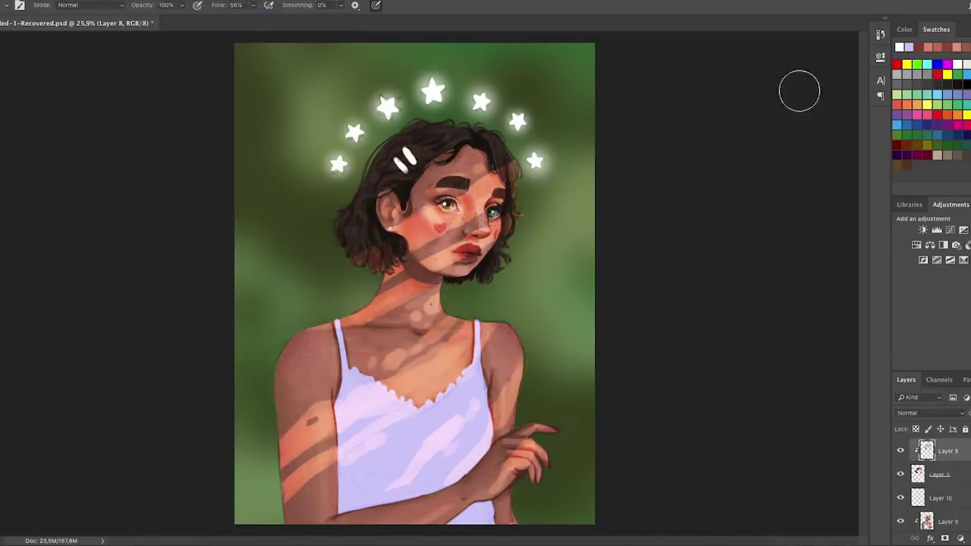
Adjust the lavender top's colour and tune the Layer 7 light overlay with Hue/Saturation.
click(110, 2)
key(ctrl+shift+b)
key(Return)
key(ctrl+u)
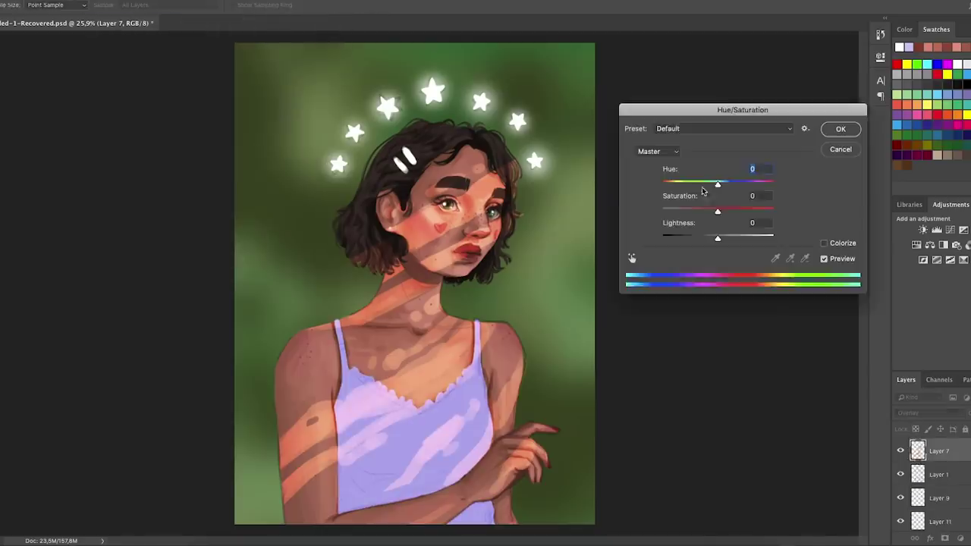
key(Return)
key(ctrl+z)
key(ctrl+shift+z)
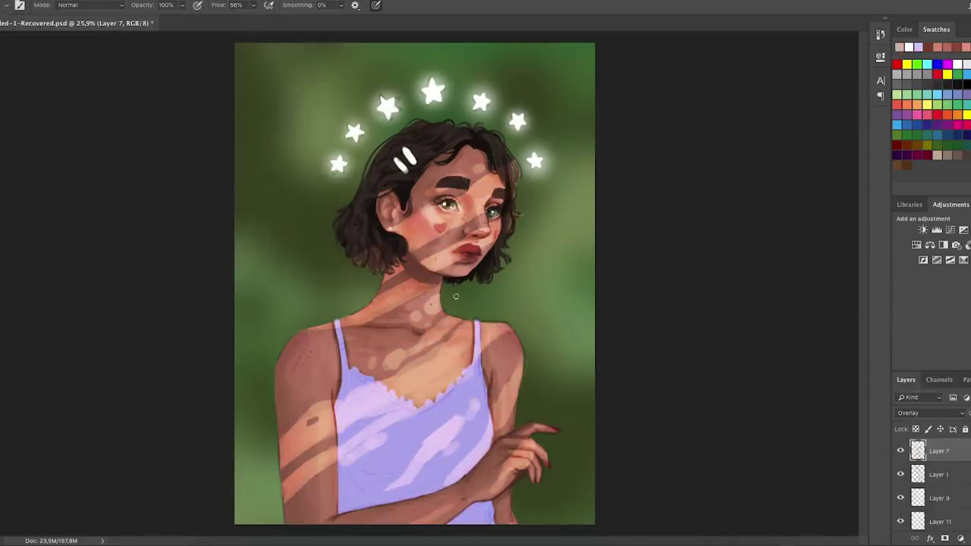
Reshape the diagonal light streaks over the arms, chest and top on Layer 7, erasing light that spills past the shoulders.
key(e)
drag(267, 439, 292, 407)
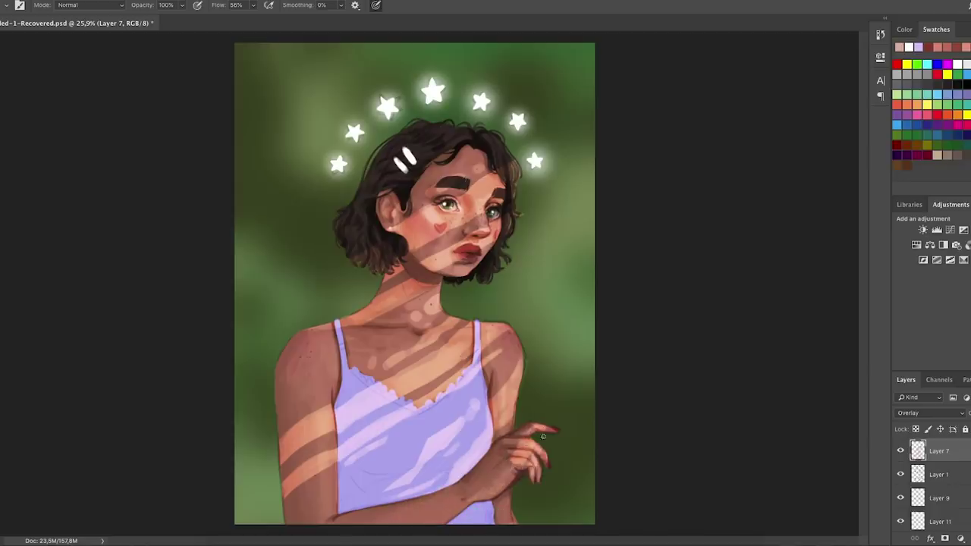
key(e)
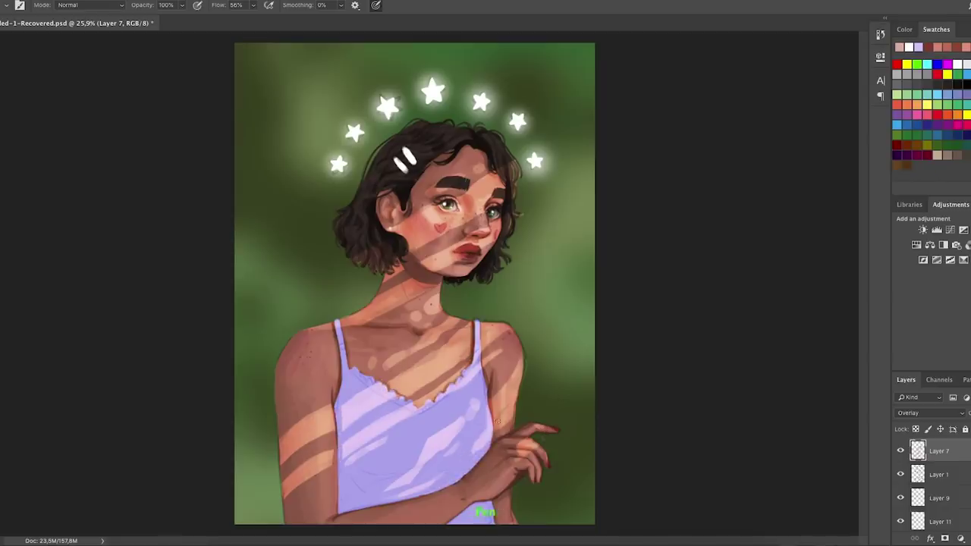
mouse_move(303, 485)
mouse_down()
mouse_move(410, 364)
mouse_move(501, 345)
mouse_move(333, 311)
mouse_move(242, 441)
mouse_up()
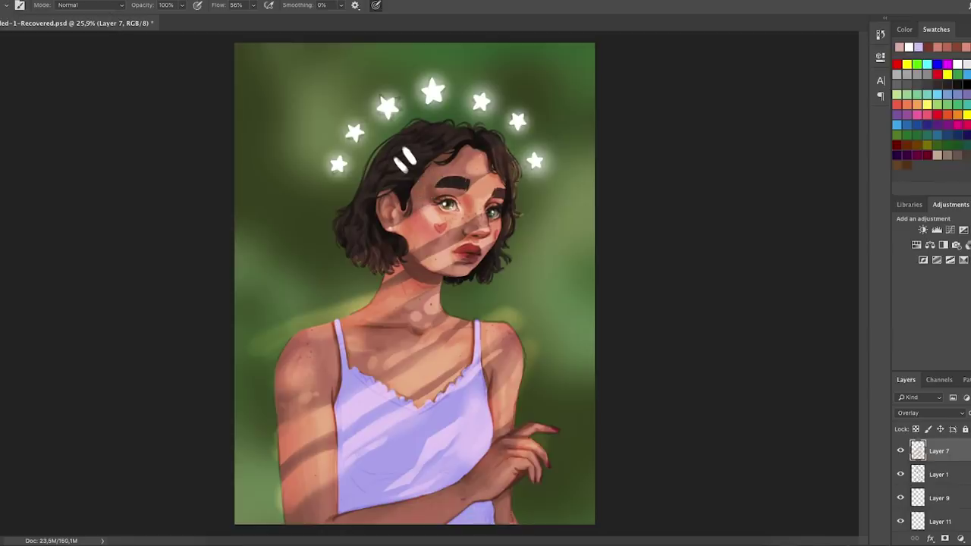
drag(269, 364, 302, 319)
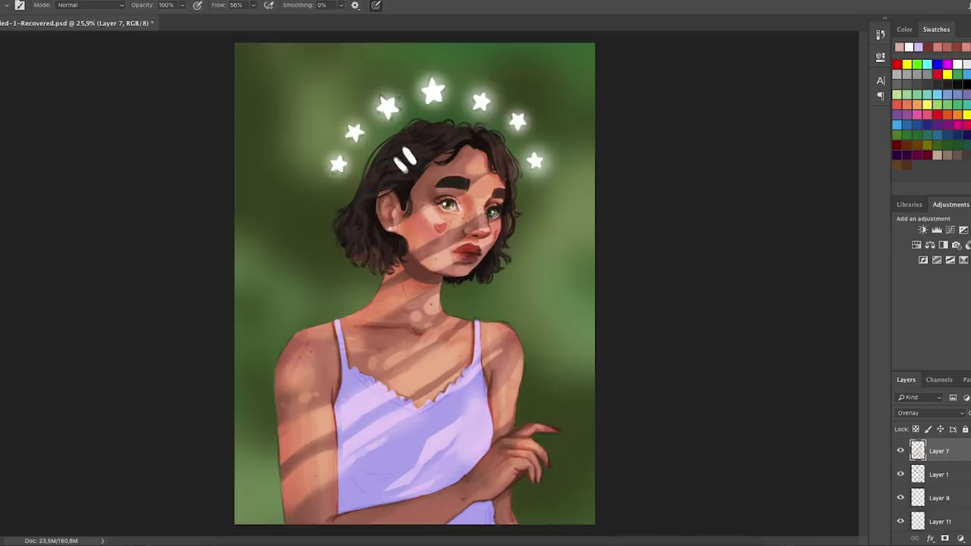
Try to lasso and reposition areas around the shoulders and near arm.
key(l)
drag(468, 306, 437, 325)
drag(290, 341, 250, 523)
key(v)
mouse_move(618, 291)
mouse_down()
mouse_move(650, 281)
mouse_move(509, 394)
mouse_up()
key(Return)
key(super+d)
key(alt+super+z)
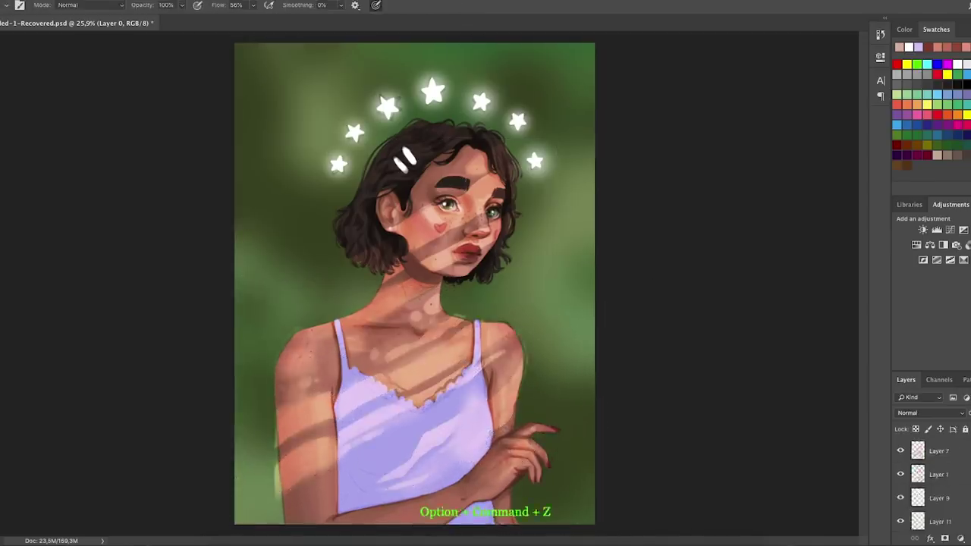
Rework the sunlight patches on the near shoulder and across the front of the top on Layer 7.
key(b)
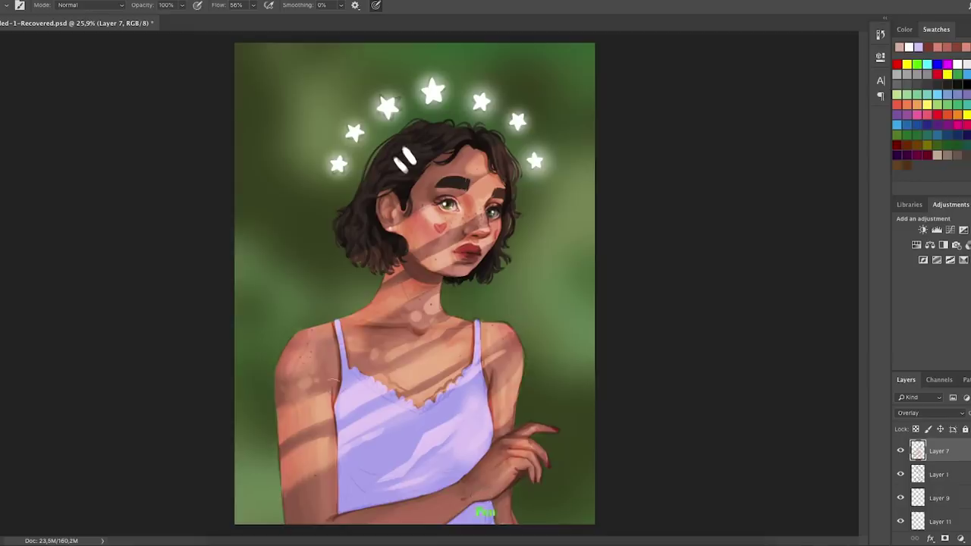
key(alt+super+z)
key(alt+super+z)
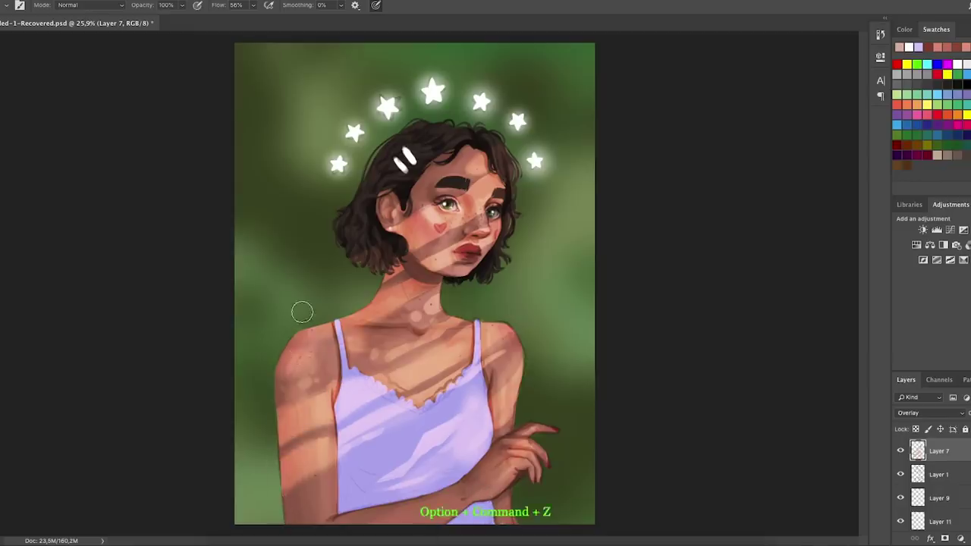
drag(364, 464, 478, 391)
key(alt+super+z)
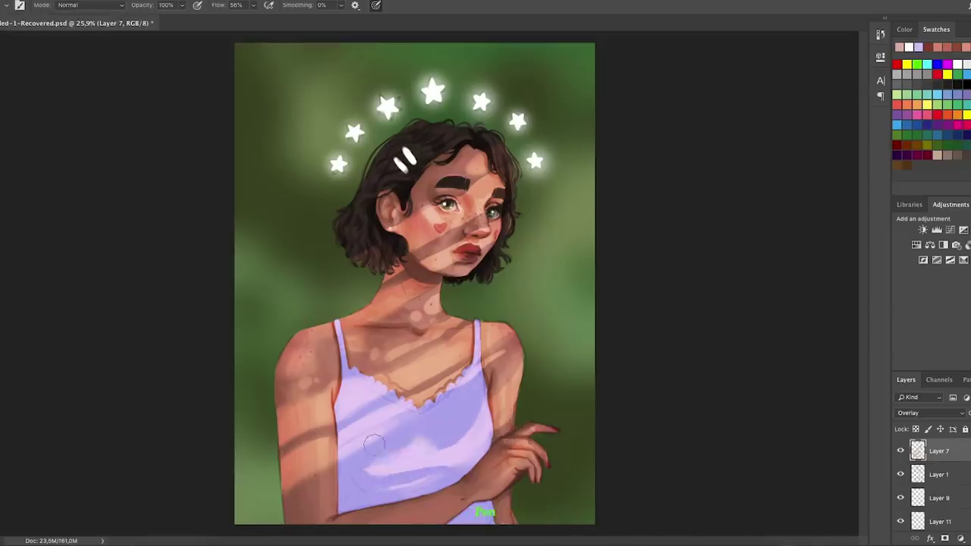
drag(368, 471, 440, 458)
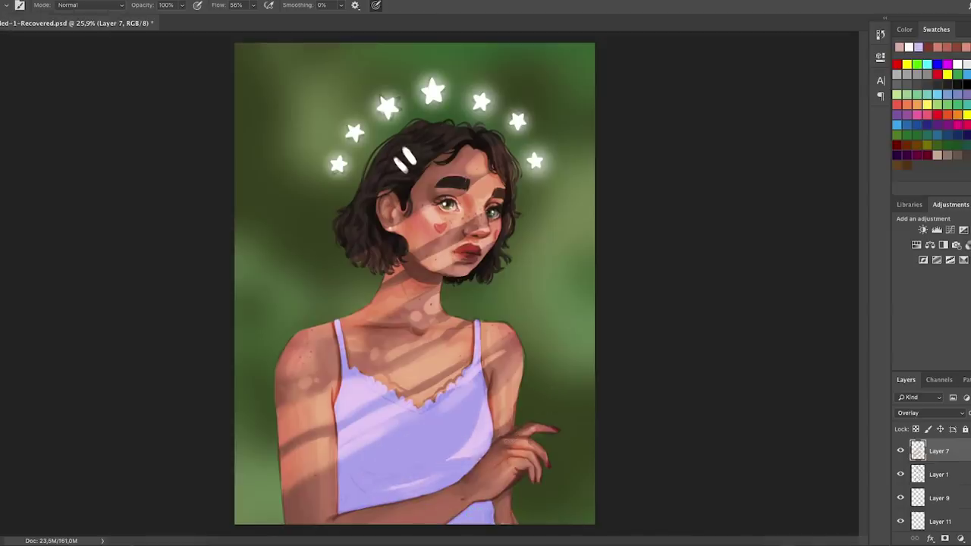
key(alt+super+z)
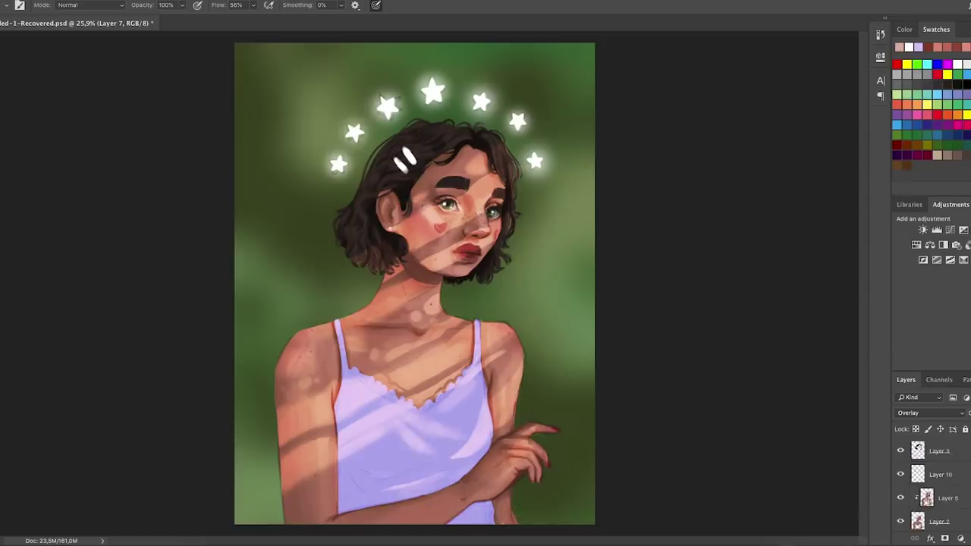
Clear the light from the neck beneath the jaw on Layer 7 so it falls into shadow.
key(alt+[)
key(e)
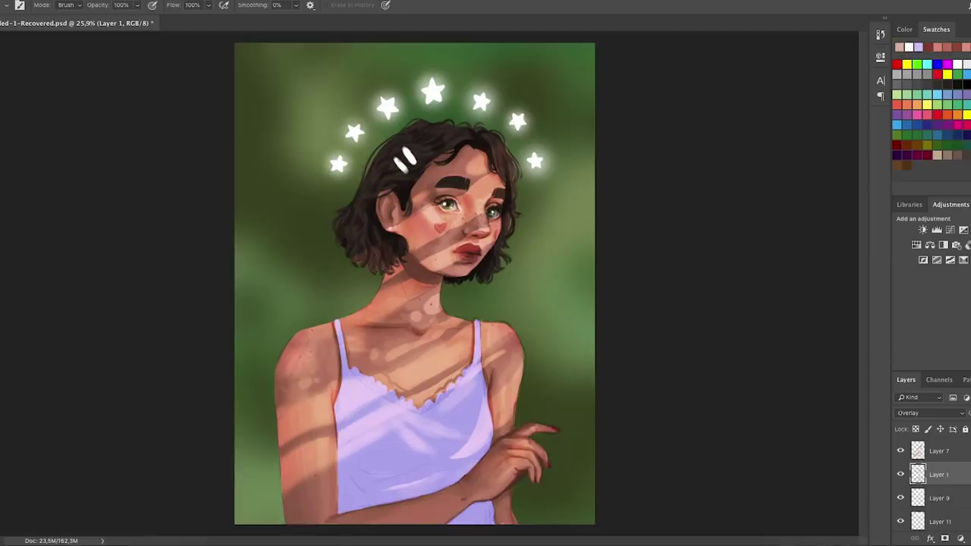
key(alt+super+z)
key(alt+super+z)
key(i)
key(b)
key(alt+])
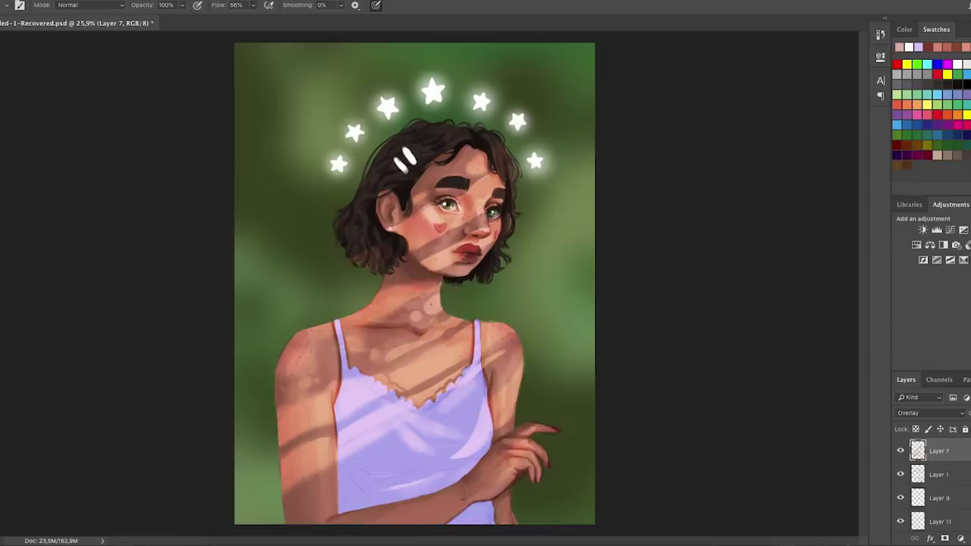
Soften the shadow bands on the near arm and dab round light spots on the front of the top on Layer 7.
key(alt+super+z)
key(alt+super+z)
key(alt+super+z)
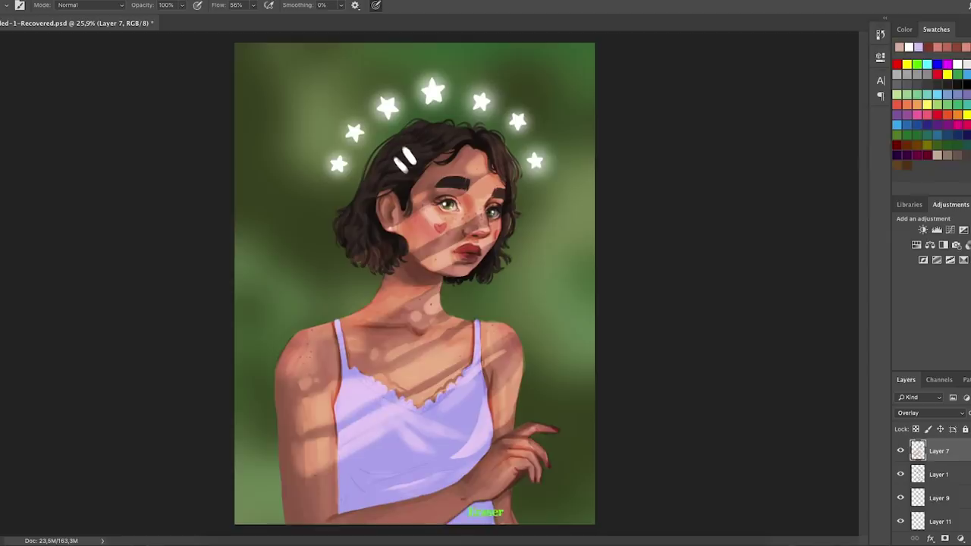
key(alt+super+z)
key(alt+super+z)
key(alt+super+z)
key(alt+super+z)
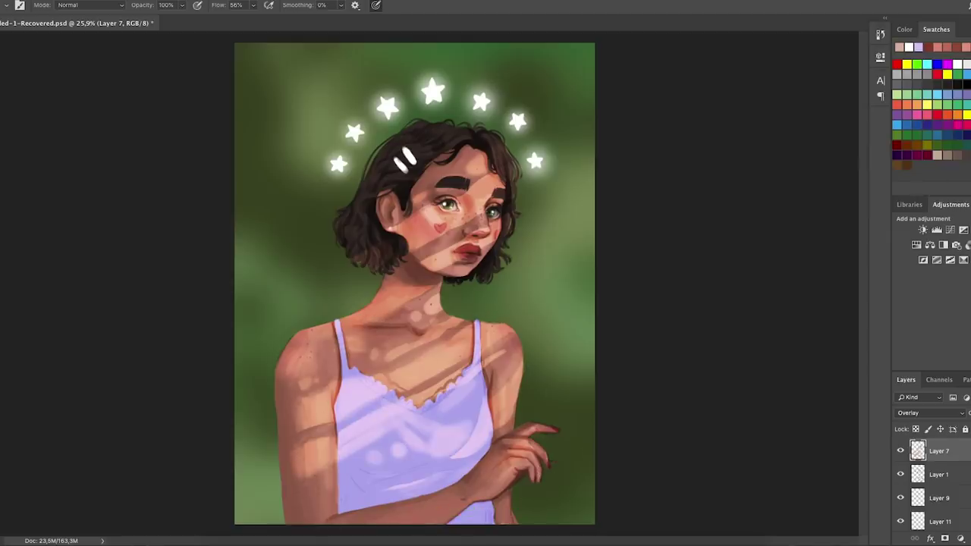
Paint black eyelashes around both eyes and darken the line between the lips.
scroll(576, 210, up, 5)
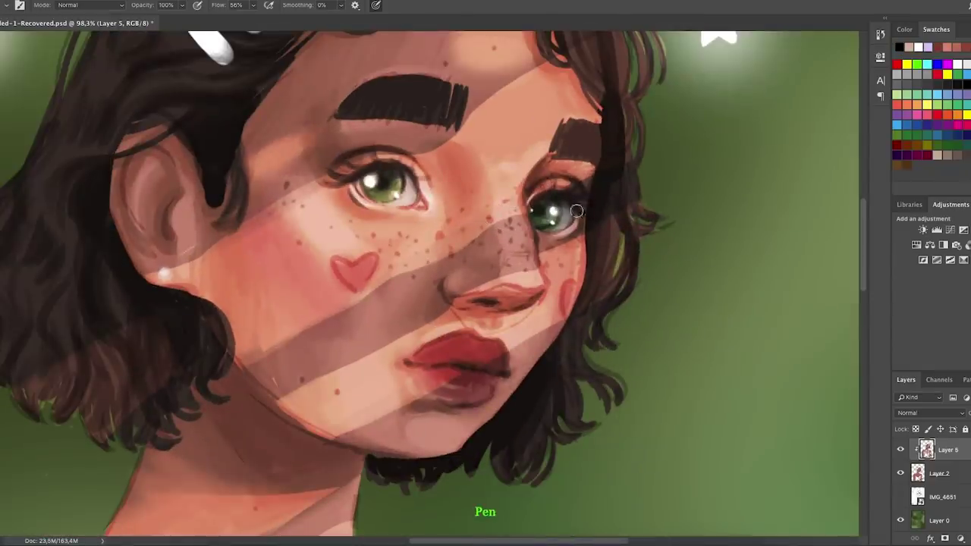
key(alt+super+z)
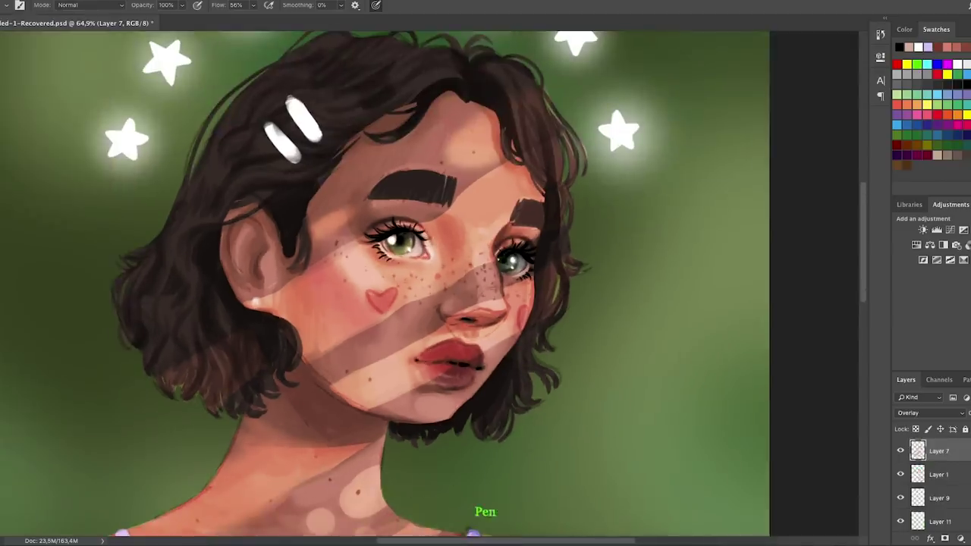
key(alt+super+z)
Add warm reddish accents along the far shoulder, the armholes and the fingers.
scroll(473, 533, down, 10)
scroll(379, 417, right, 6)
key(alt+super+z)
scroll(349, 225, down, 6)
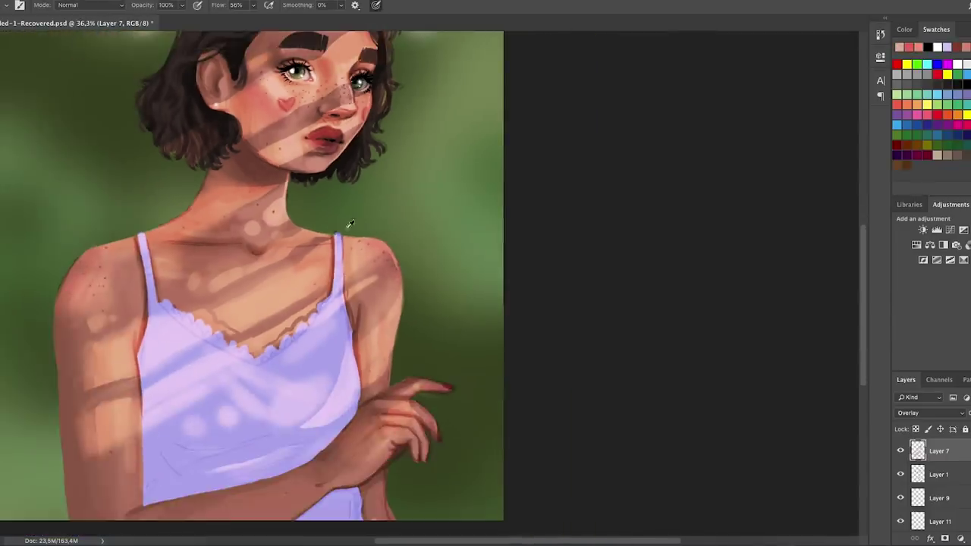
Paint light fold streaks on the bust and lower part of the top on Layer 7.
scroll(355, 317, up, 4)
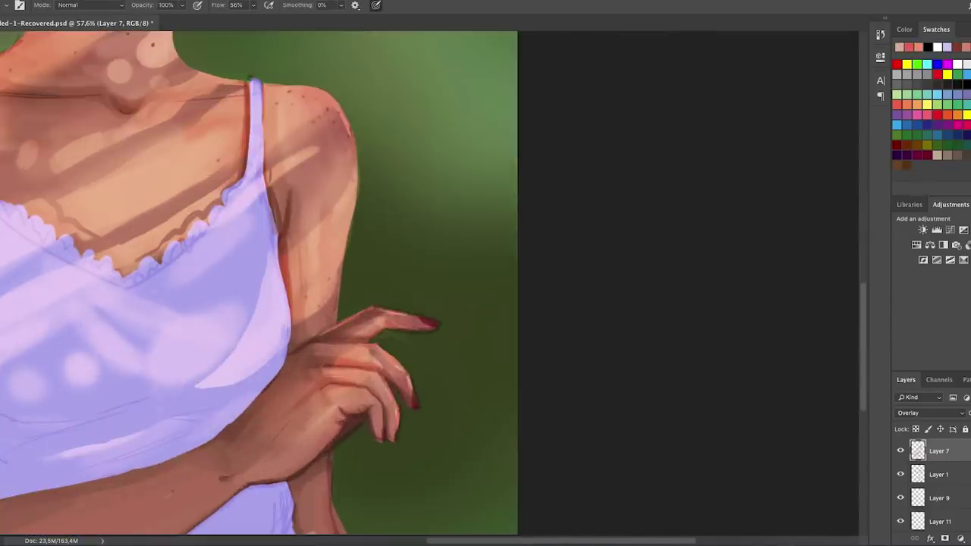
scroll(337, 267, up, 1)
scroll(329, 473, down, 2)
key(b)
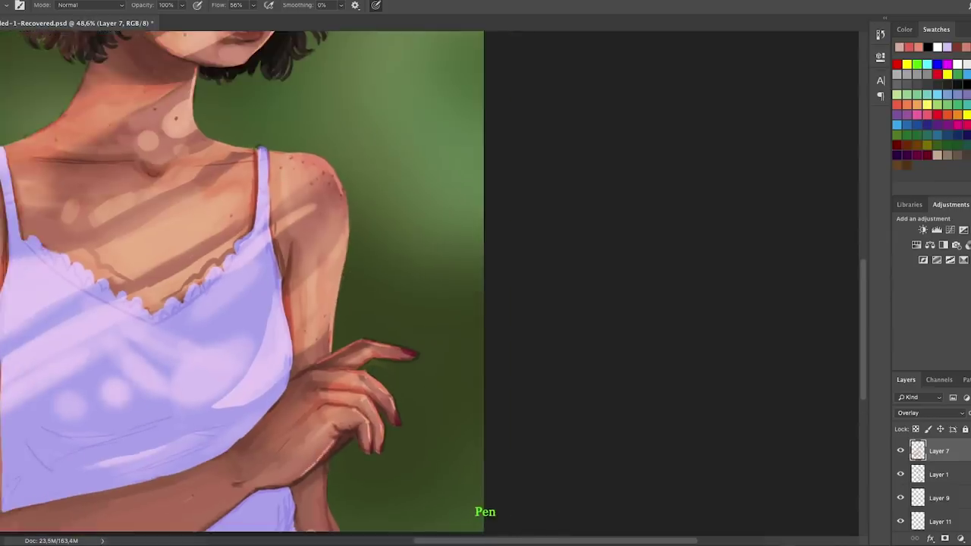
scroll(339, 479, down, 1)
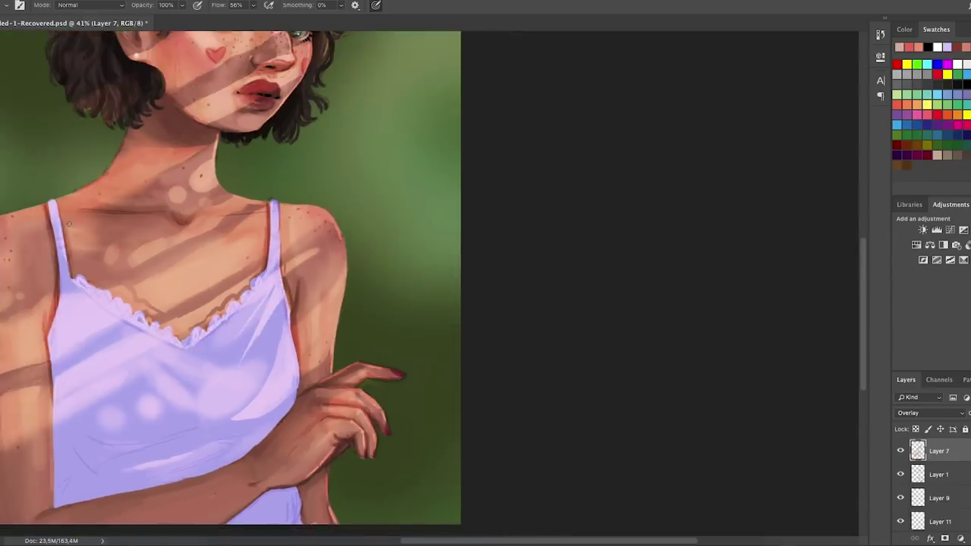
scroll(68, 224, down, 3)
key(b)
scroll(404, 217, down, 2)
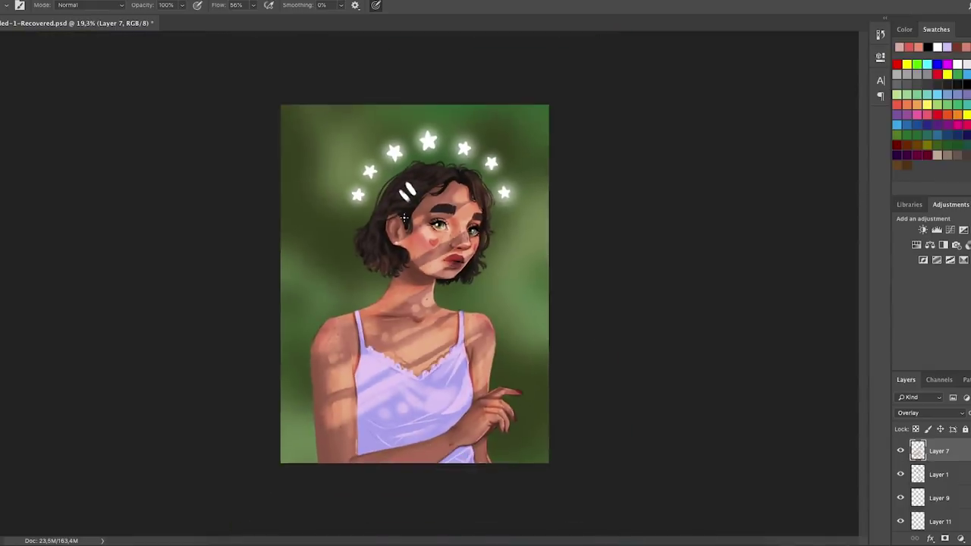
Erase the light patches and round spots from the front of the top on Layer 7.
key(e)
key(alt+super+z)
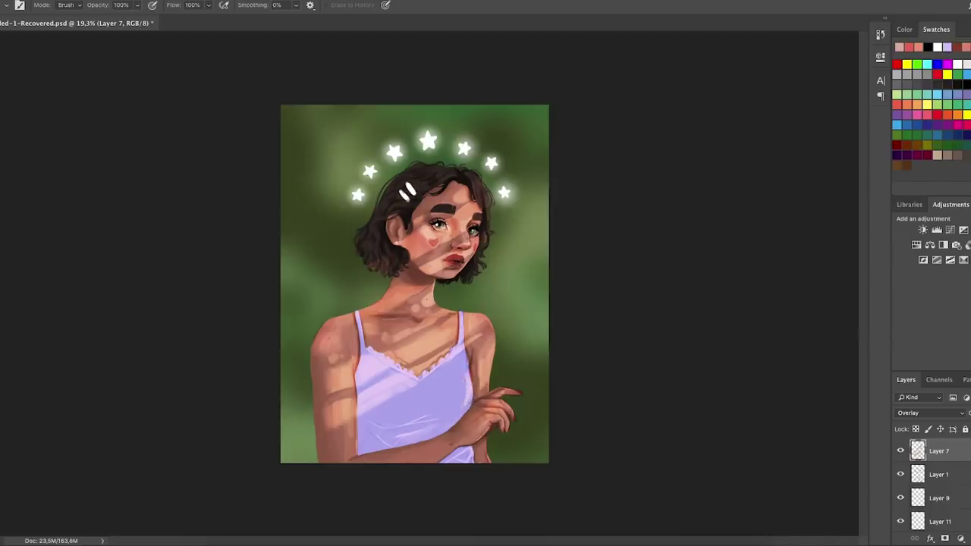
key(alt+super+z)
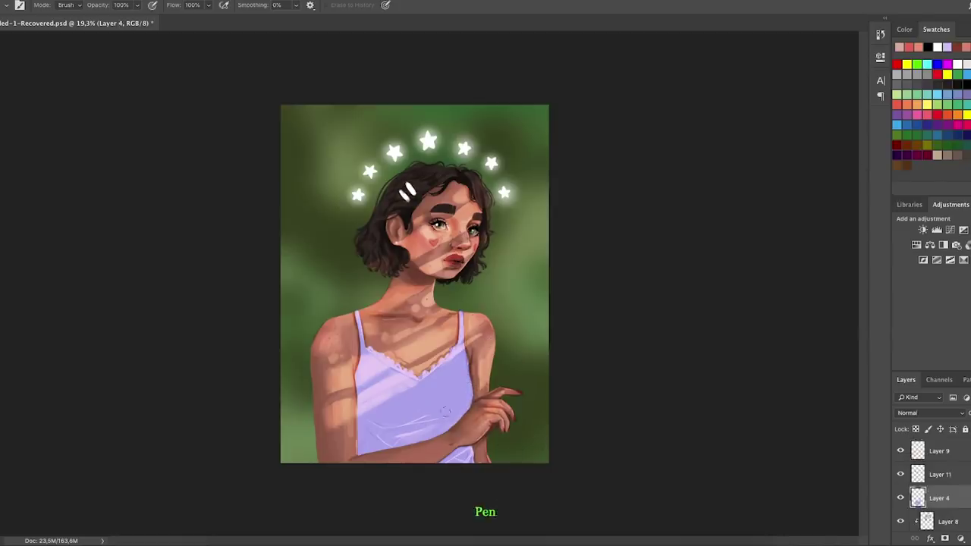
Repaint the lavender top's far side on Layer 4, smoothing its contour from the armhole down to the forearm.
key(b)
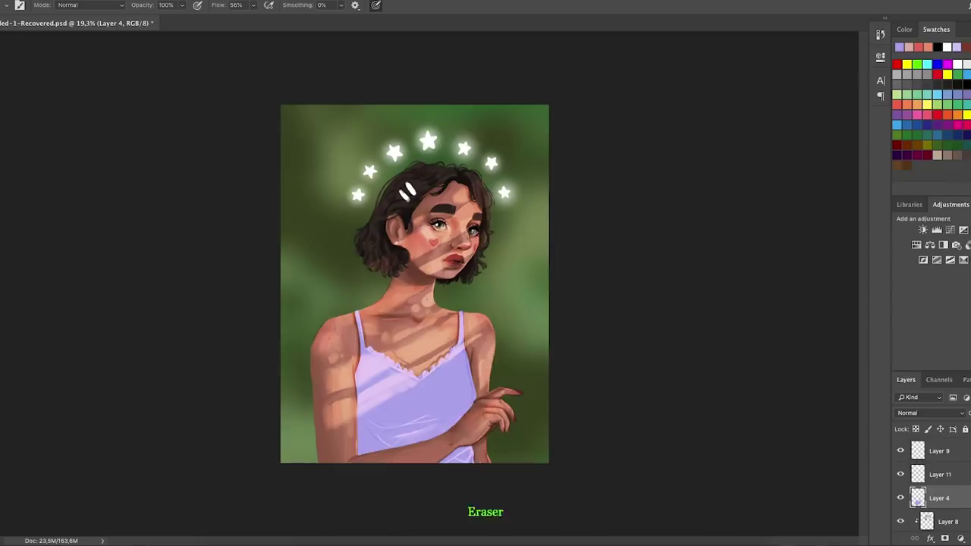
scroll(453, 357, up, 3)
click(573, 173)
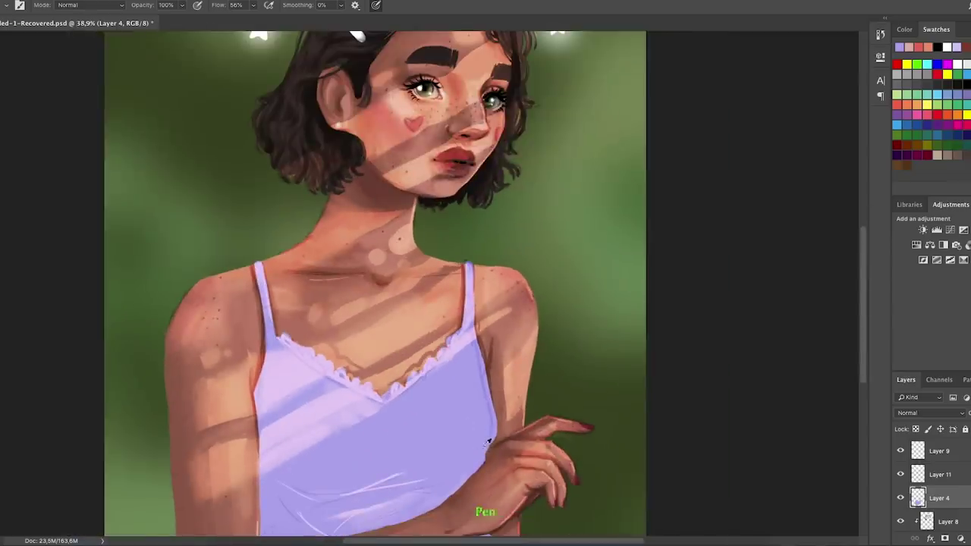
scroll(495, 364, down, 2)
click(495, 364)
key(Return)
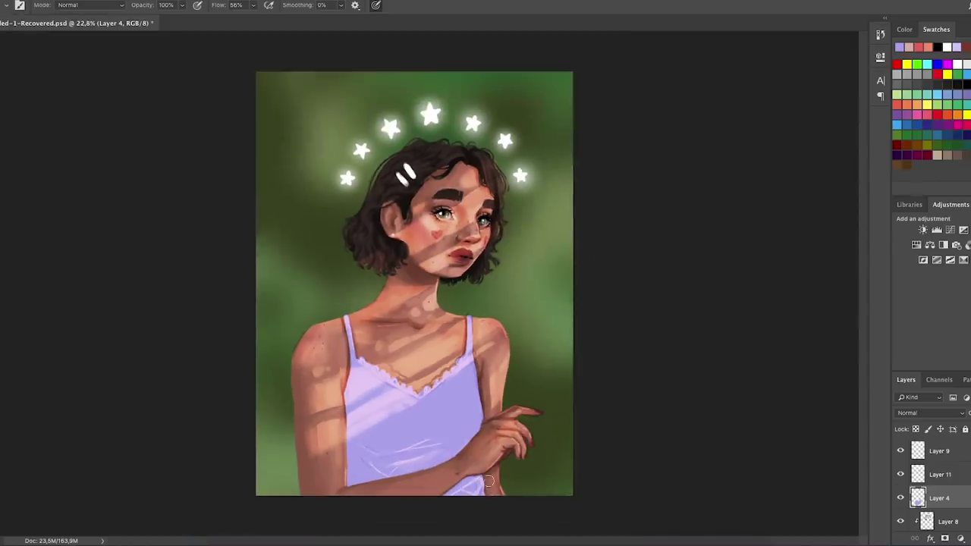
key(alt+super+z)
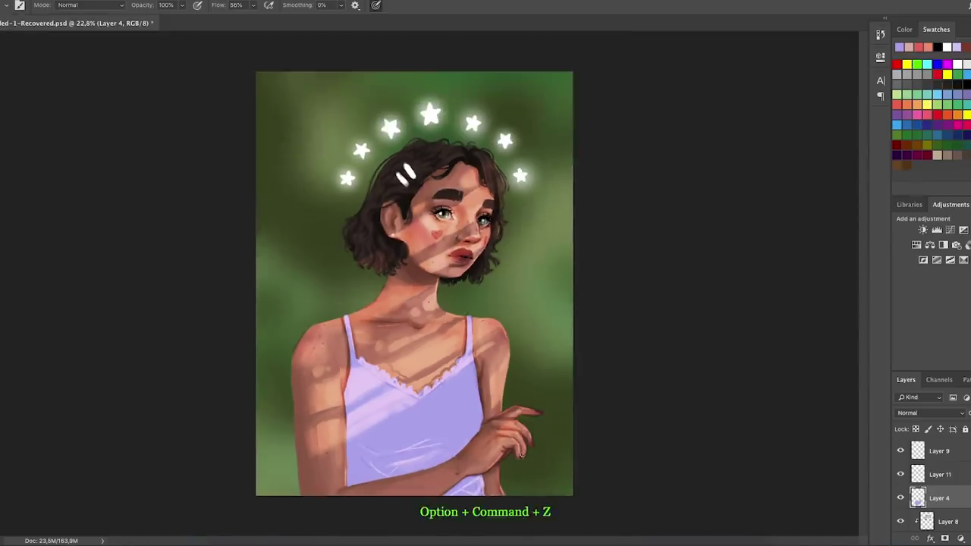
Paint a warm reddish rim light along the outer edge of the near arm and shoulder on Layer 7.
click(260, 6)
drag(713, 138, 731, 138)
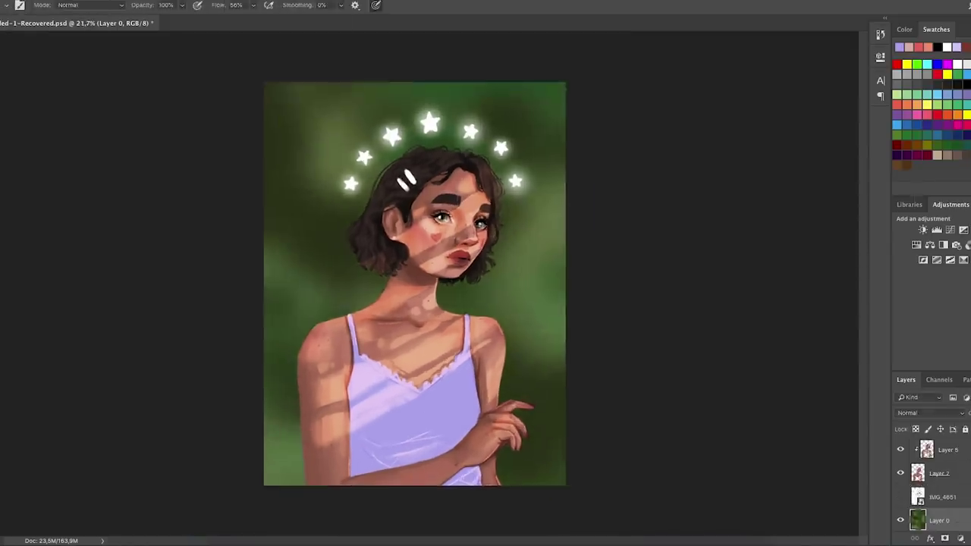
key(b)
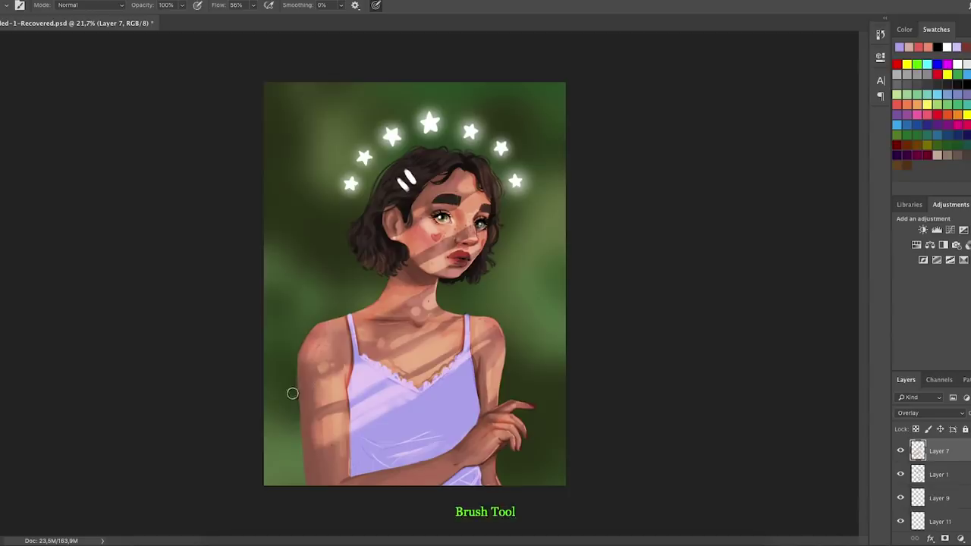
key(alt+super+z)
key(b)
drag(304, 364, 309, 485)
key(alt+super+z)
key(alt+super+z)
Paint a thin green rim light around the hair's outer contour and down the back of the neck on Layer 7.
scroll(312, 219, up, 5)
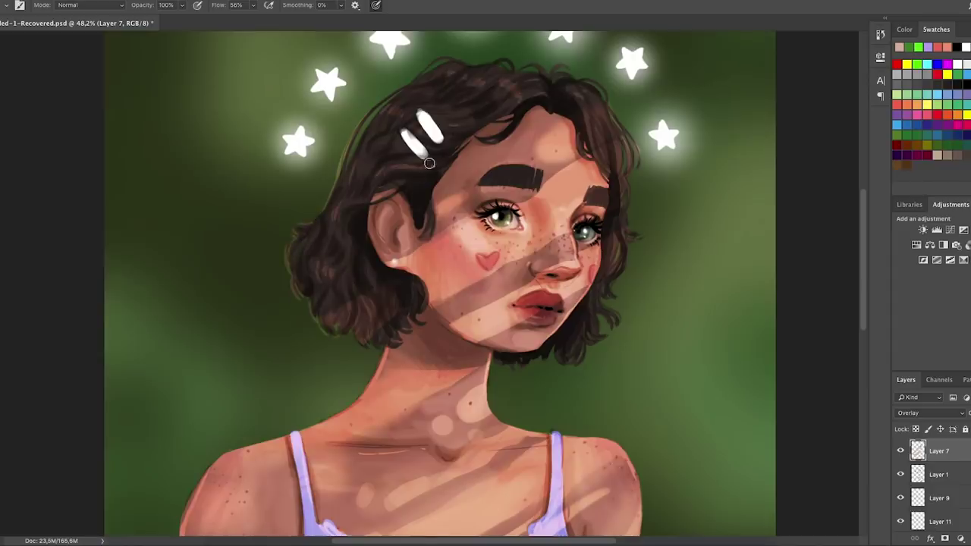
scroll(355, 133, down, 5)
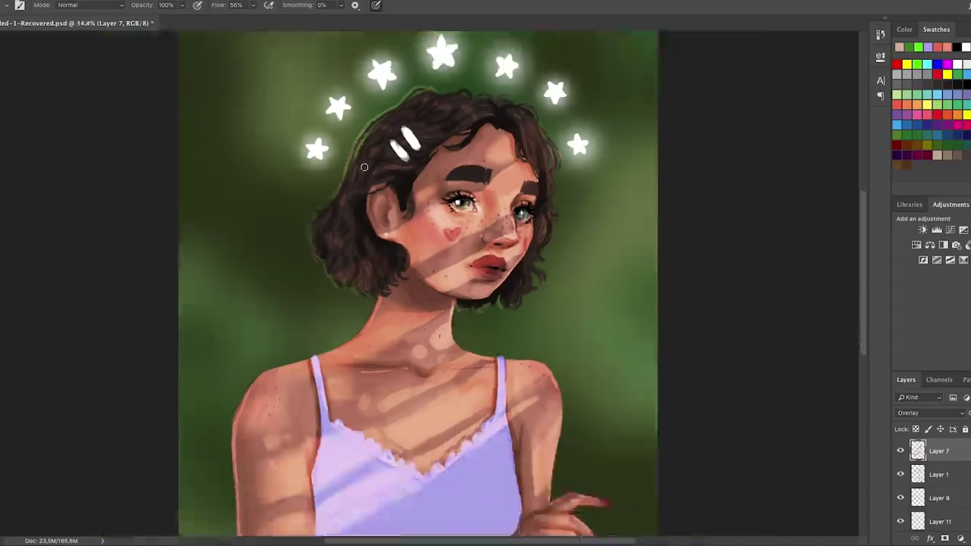
key(alt+super+z)
key(alt+super+z)
key(alt+super+z)
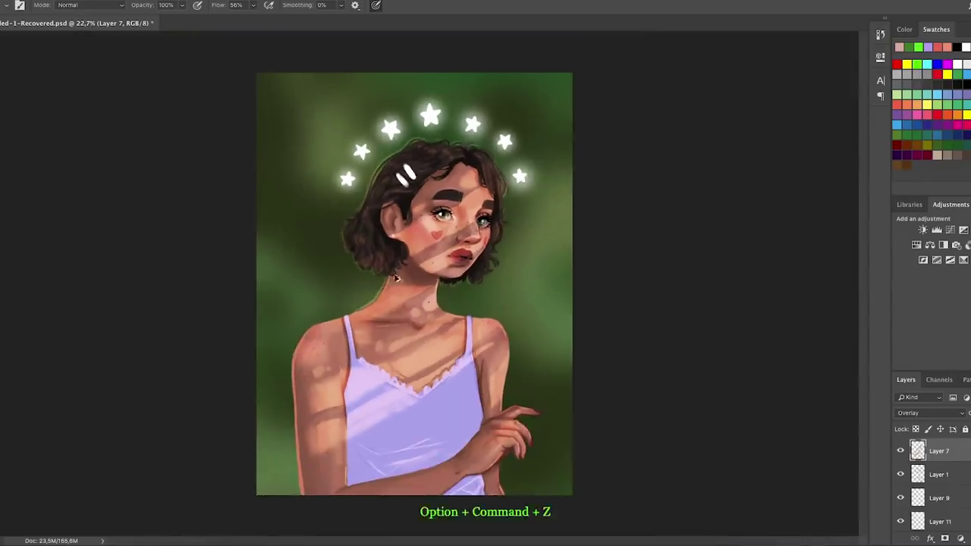
Lock Layer 4's transparent pixels and paint darker violet shadows and folds along the side, waist and bust of the top.
right_click(939, 497)
click(844, 488)
key(alt+super+z)
right_click(55, 40)
key(Return)
mouse_move(362, 484)
mouse_down()
mouse_move(350, 379)
mouse_move(443, 455)
mouse_up()
drag(371, 455, 464, 477)
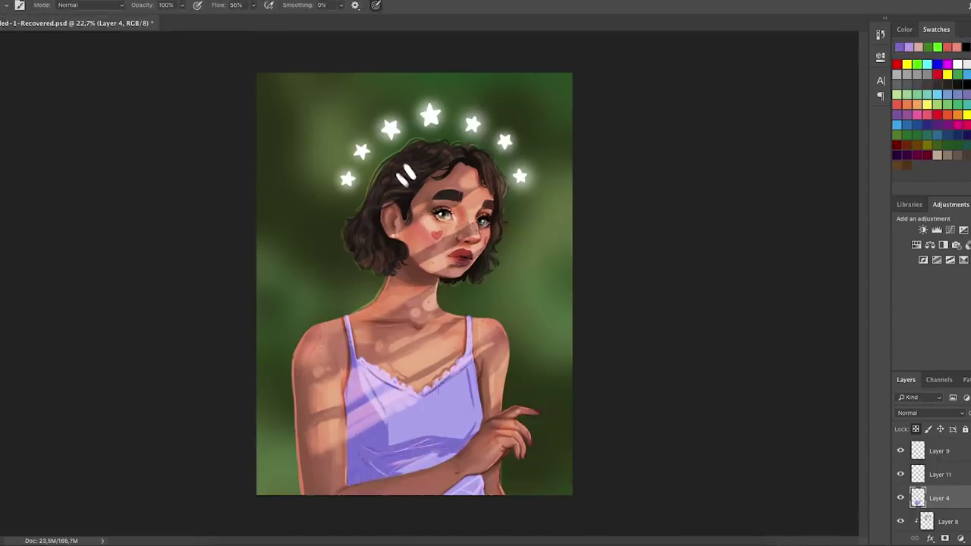
mouse_move(364, 486)
mouse_down()
mouse_move(349, 357)
mouse_move(459, 453)
mouse_up()
key(alt+super+z)
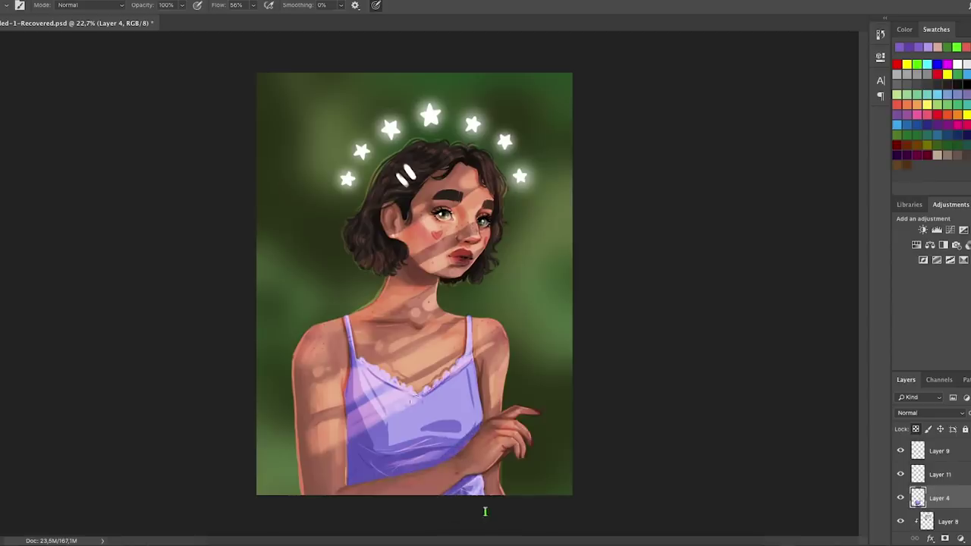
key(alt+super+z)
Erase the light patch over the shaded near side of the top on Layer 7.
key(e)
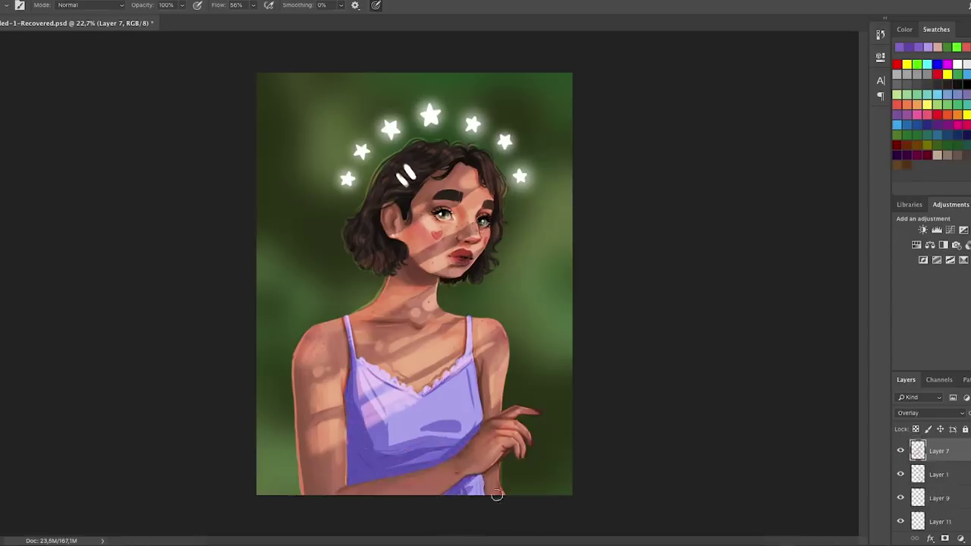
key(alt+super+z)
key(alt+super+z)
key(b)
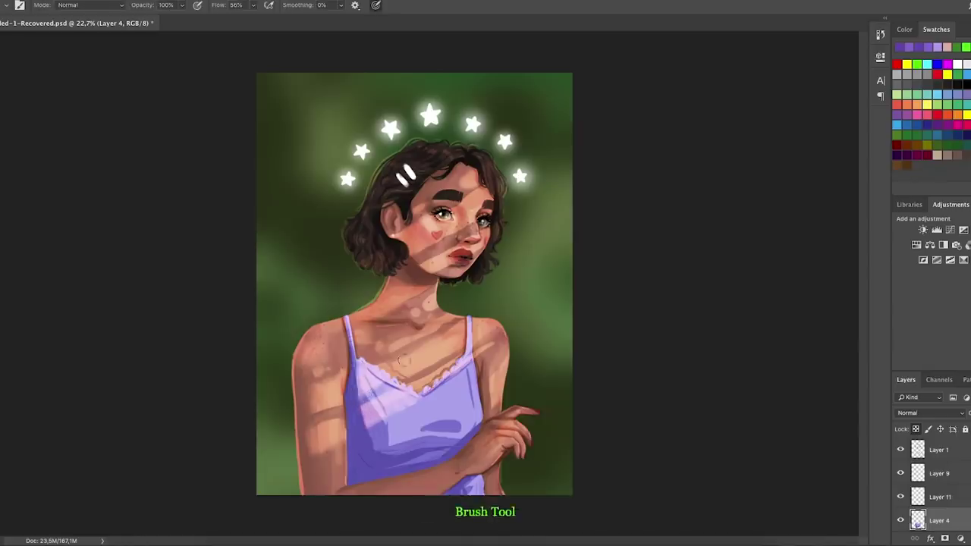
Add dark crease strokes on the bust and refine the light and dark folds at the waist on Layer 4.
key(alt+super+z)
key(alt+super+z)
key(b)
key(alt+super+z)
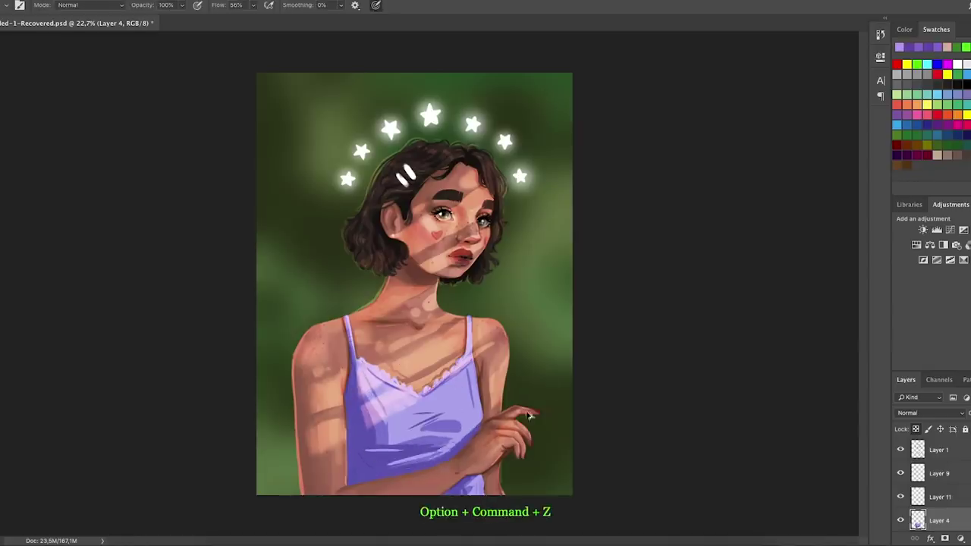
key(alt+super+z)
key(alt+super+z)
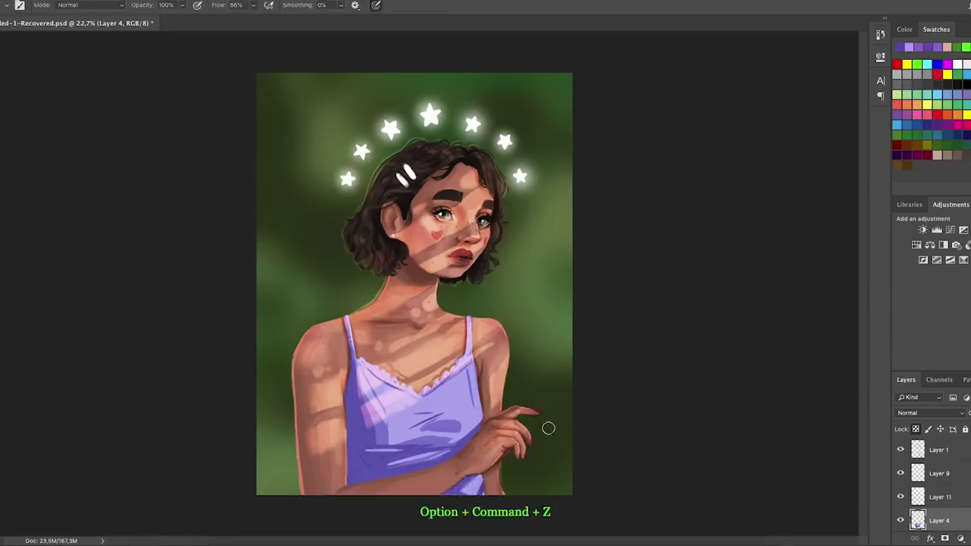
scroll(540, 364, up, 3)
scroll(541, 295, right, 2)
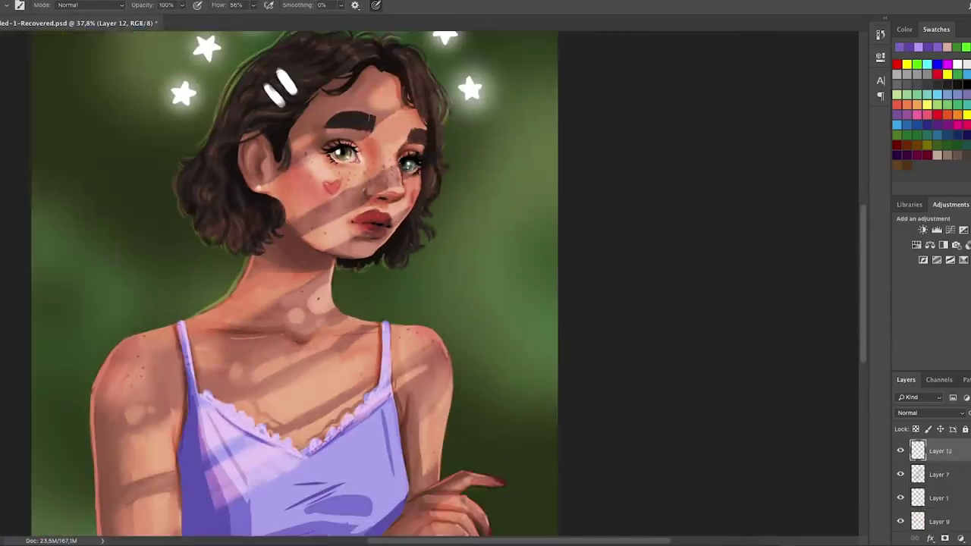
key(alt+period)
key(alt+super+z)
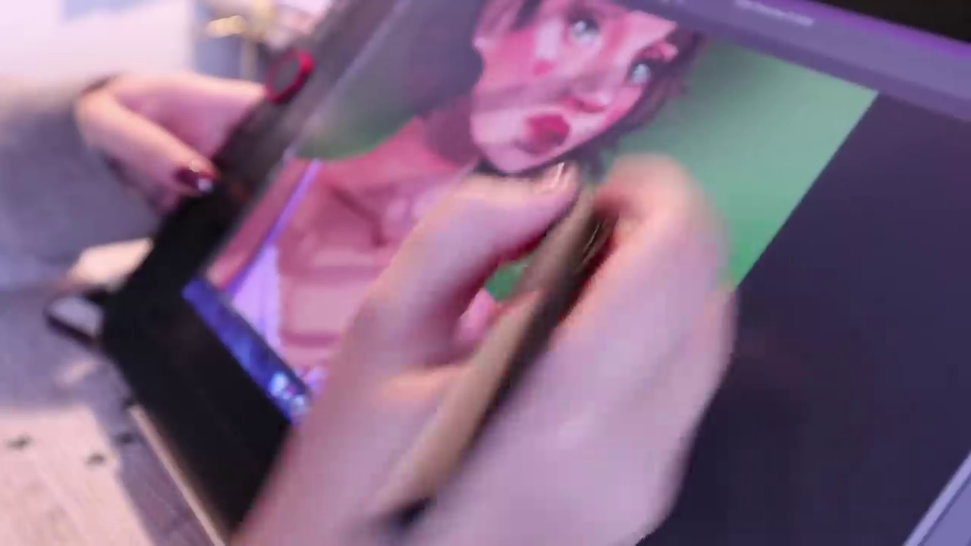
mouse_move(554, 228)
mouse_down()
mouse_move(487, 249)
mouse_move(509, 281)
mouse_move(531, 238)
mouse_move(565, 242)
mouse_move(553, 238)
mouse_move(575, 249)
mouse_move(561, 292)
mouse_move(546, 277)
mouse_move(537, 288)
mouse_move(568, 271)
mouse_up()
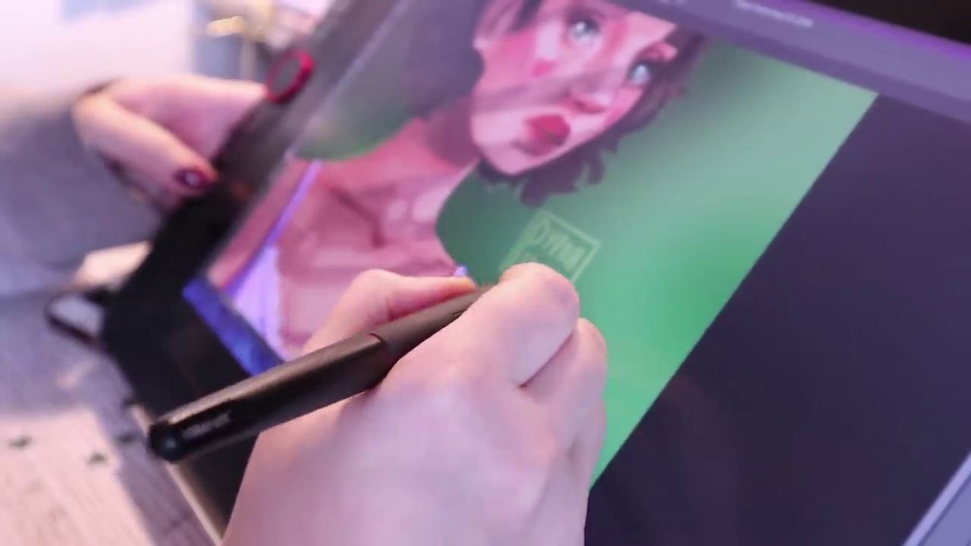
mouse_move(497, 292)
mouse_down()
mouse_move(538, 277)
mouse_move(541, 285)
mouse_move(501, 300)
mouse_up()
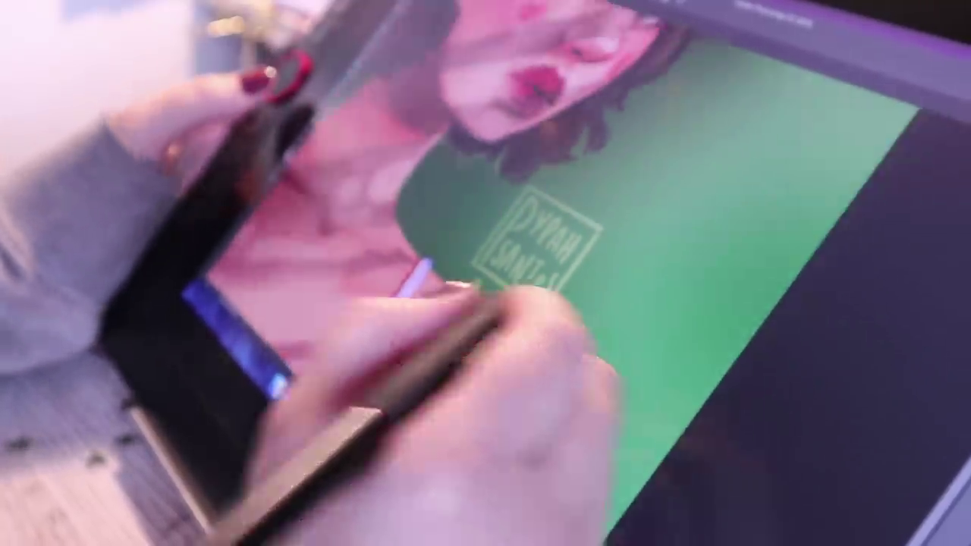
scroll(574, 311, down, 6)
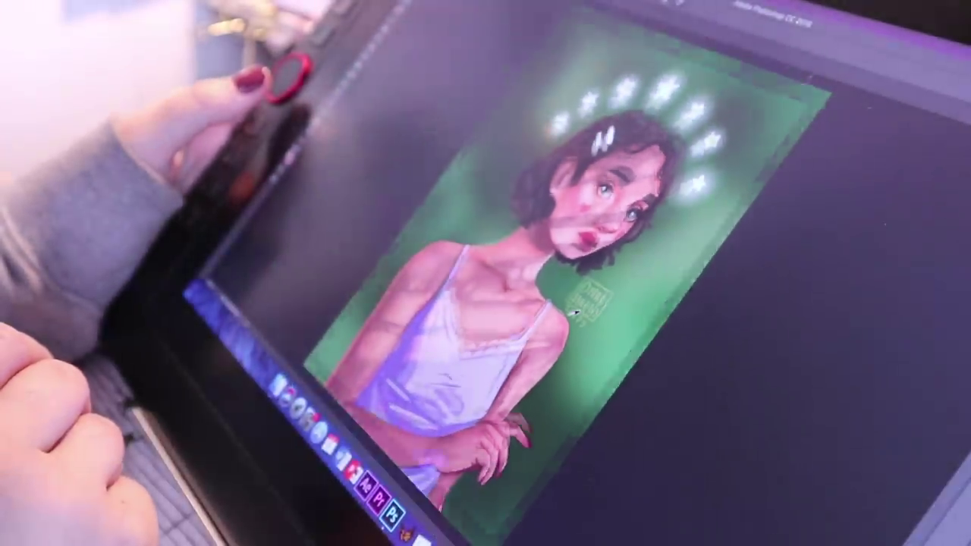
Sign the portrait beside the neck on Layer 7 with the artist's handwritten name, a rectangular frame and the year 2019 beneath.
scroll(568, 314, up, 4)
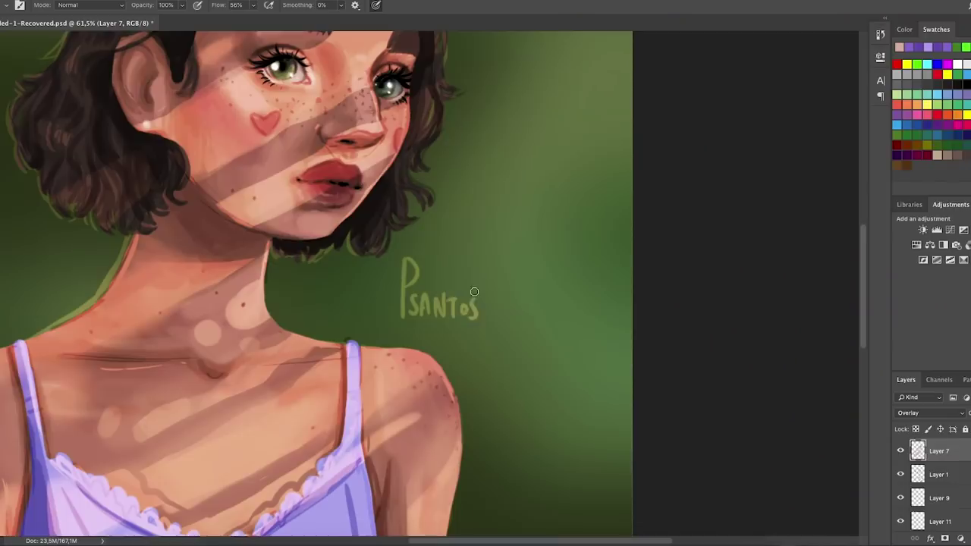
drag(461, 263, 470, 284)
key(e)
drag(480, 307, 471, 303)
key(super+shift+z)
drag(482, 254, 482, 324)
mouse_move(395, 252)
mouse_down()
mouse_move(395, 323)
mouse_move(482, 252)
mouse_up()
mouse_move(395, 323)
mouse_down()
mouse_move(482, 323)
mouse_move(419, 341)
mouse_up()
drag(430, 332, 429, 331)
drag(444, 331, 443, 340)
key(super+0)
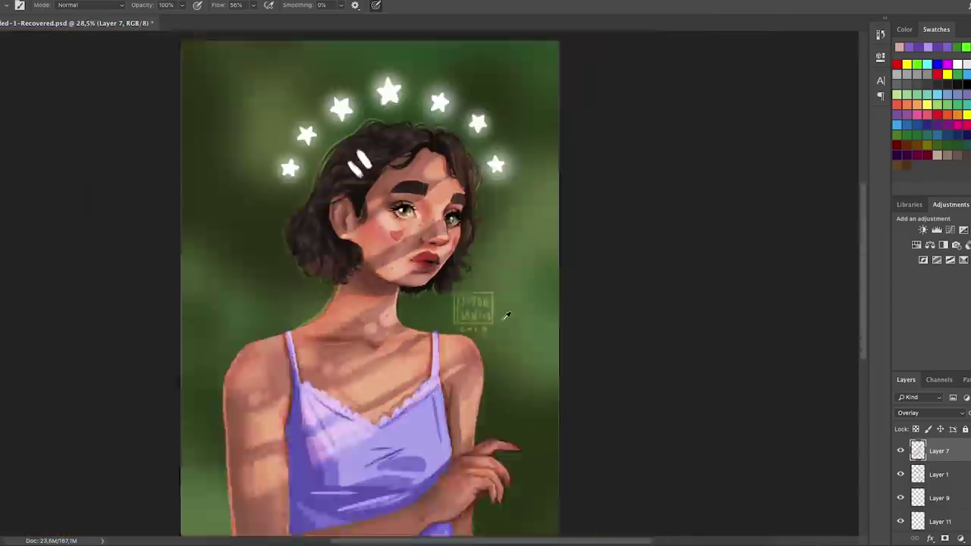
Move the signature to the green area behind the neck and handwrite a small date in the canvas's lower corner beside the hand.
key(v)
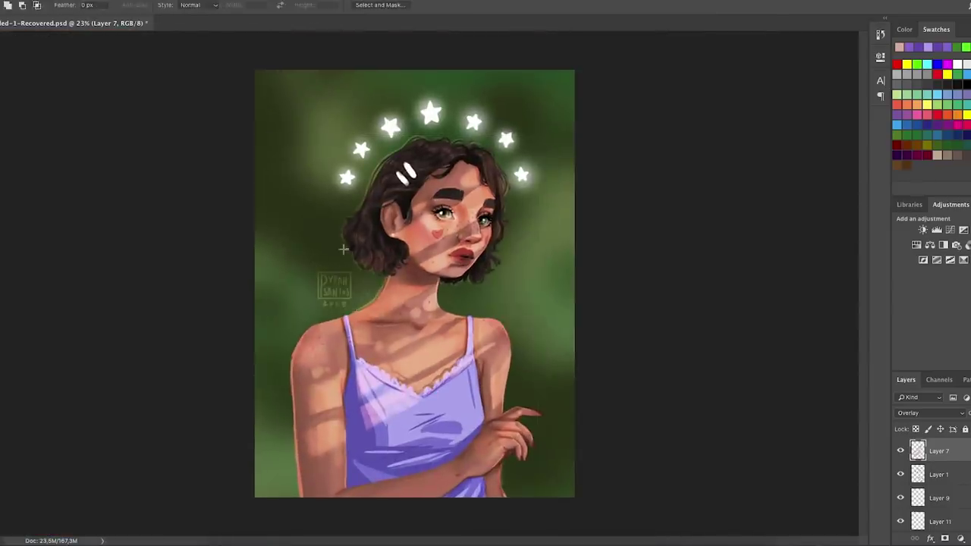
key(Return)
key(b)
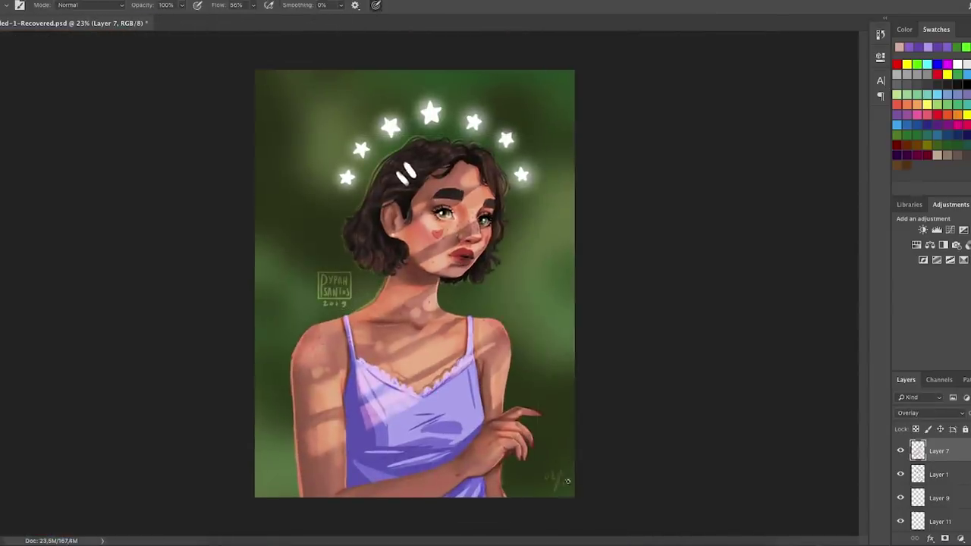
key(super+minus)
key(l)
drag(396, 157, 371, 286)
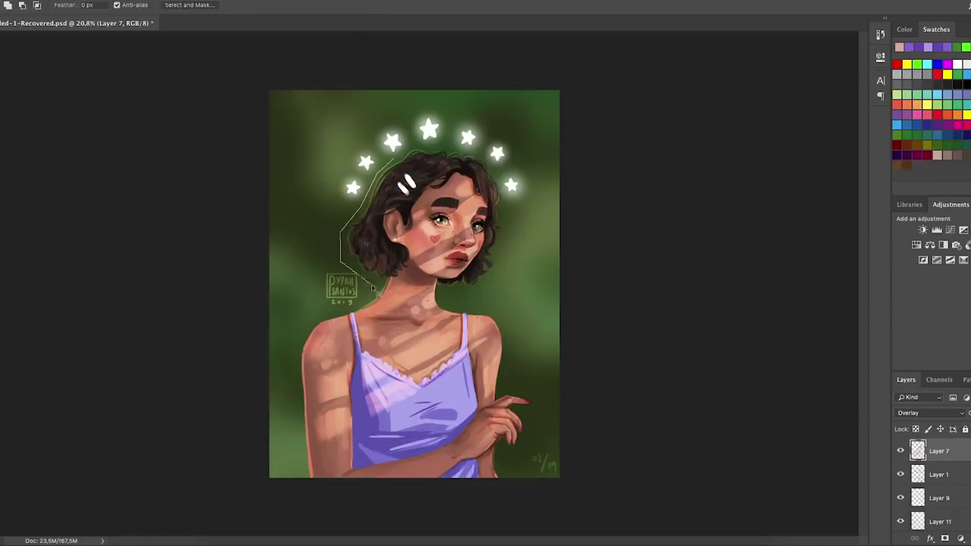
key(Return)
key(ctrl+d)
right_click(448, 195)
key(Escape)
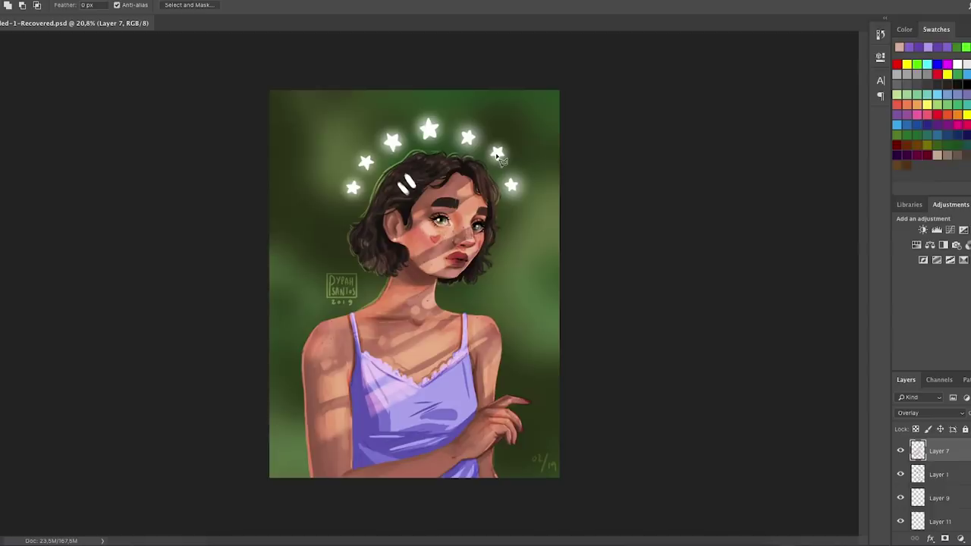
Draw a thin white rectangular border just inside the canvas edges on a new layer, leaving it open along the bottom at the figure.
key(b)
key(e)
key(ctrl+shift+alt+n)
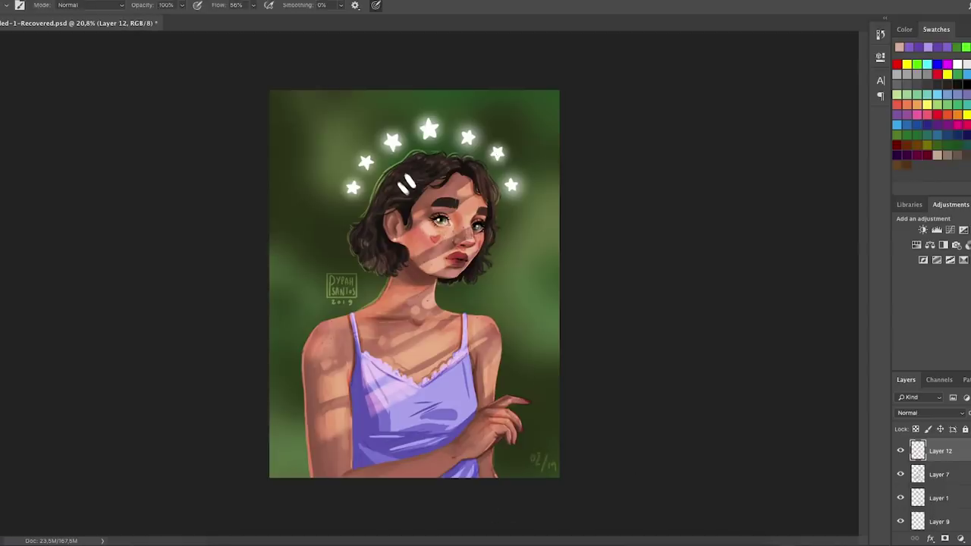
click(552, 102)
shift+click(551, 470)
shift+click(494, 469)
click(551, 99)
shift+click(277, 99)
shift+click(277, 458)
shift+click(277, 470)
shift+click(312, 470)
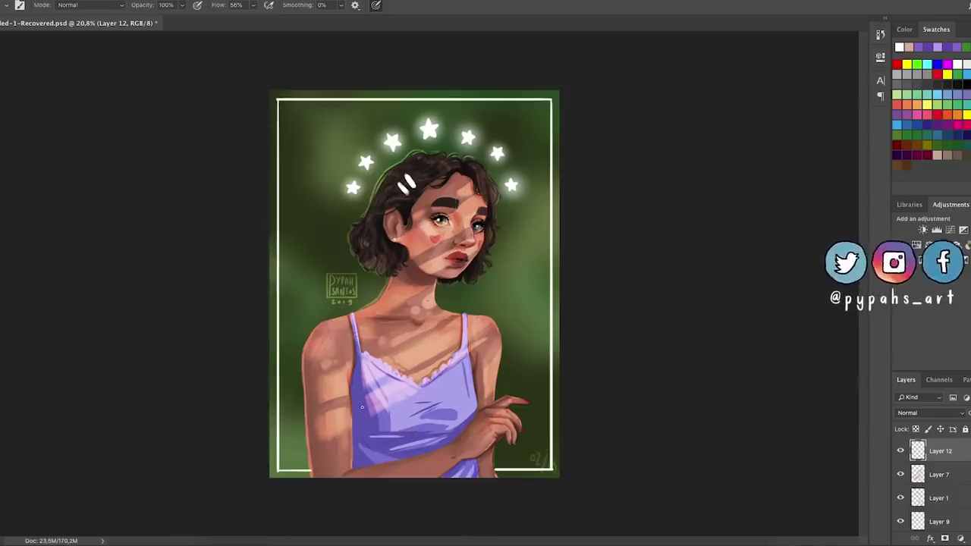
Trim the white border's end where it overlaps the near arm and save the document.
key(e)
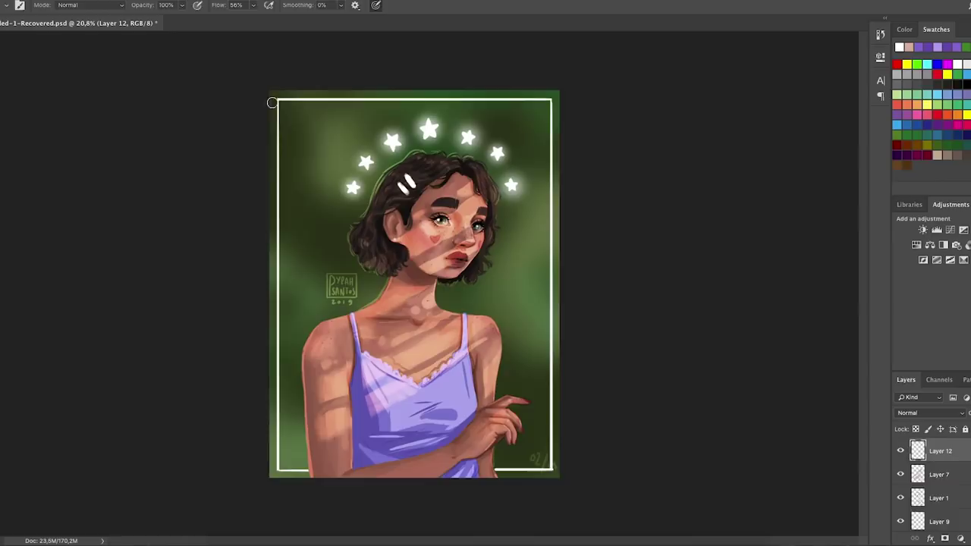
key(m)
key(alt+bracketleft)
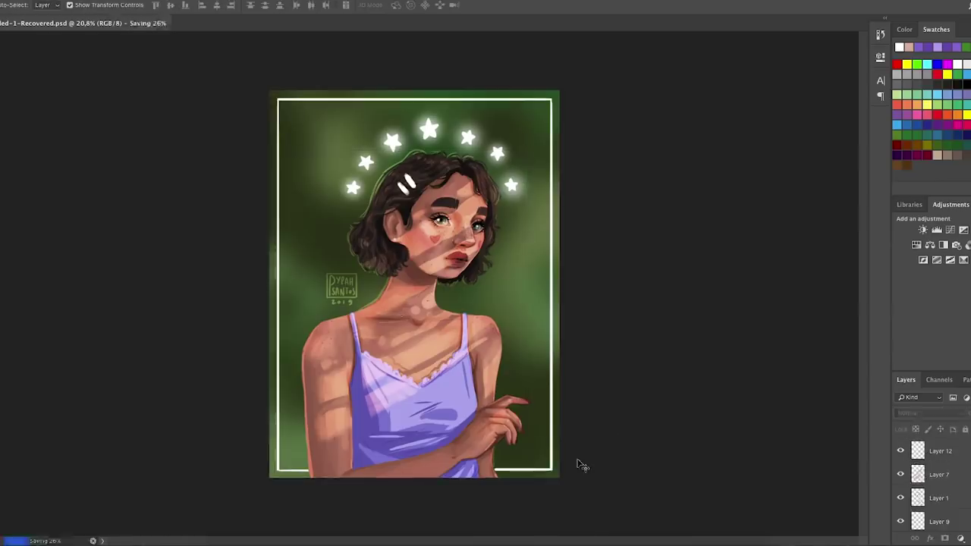